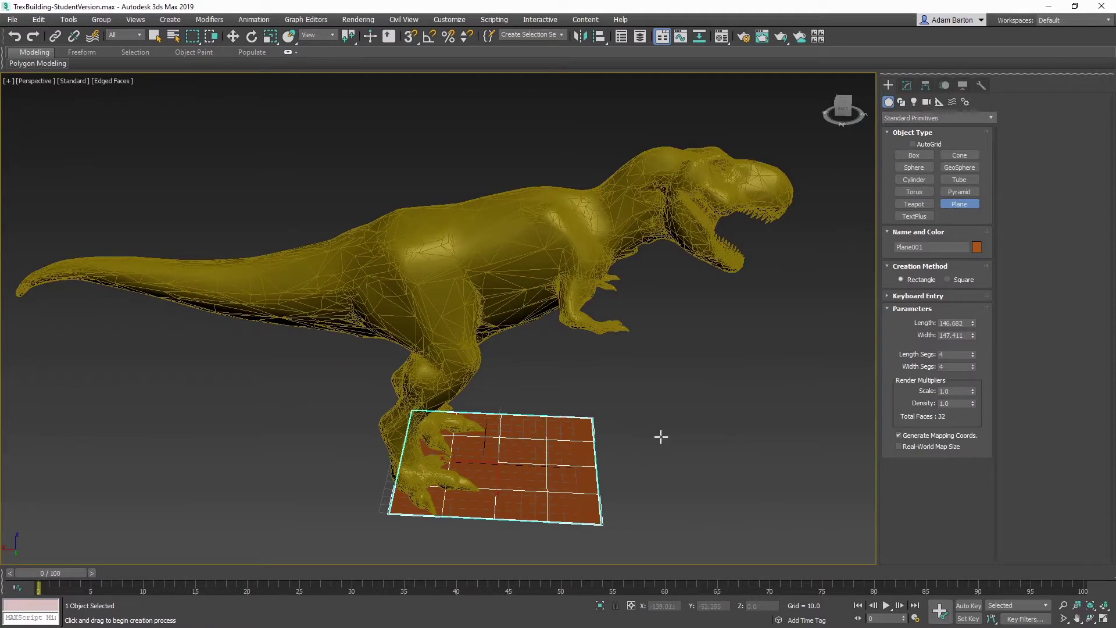
Centre the plane under the dinosaur at X 0, Y 0 with the Move tool
click(235, 37)
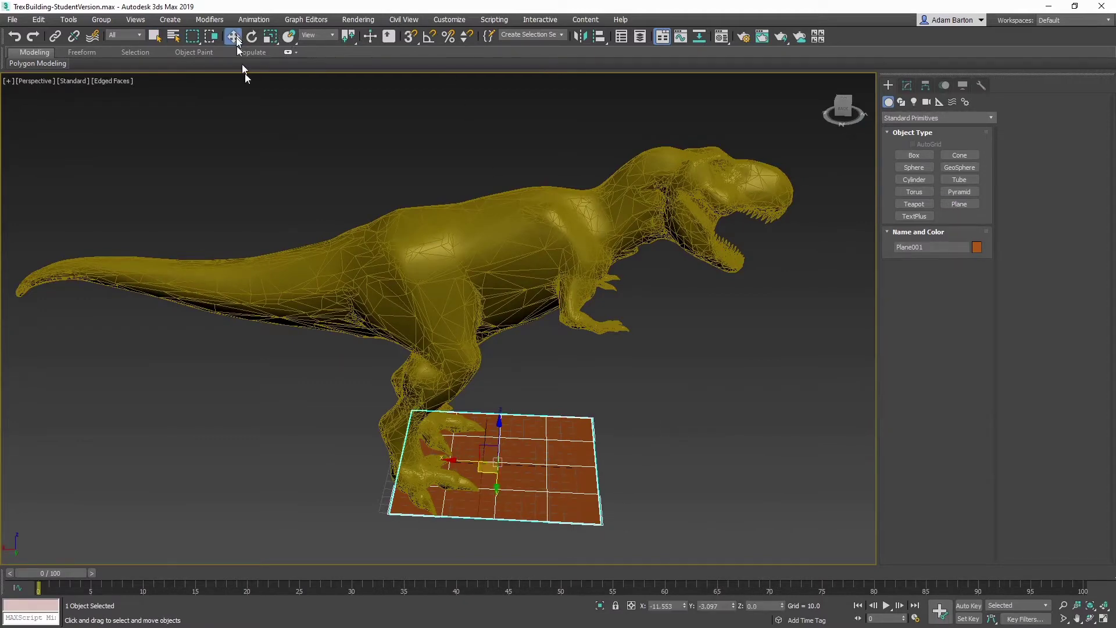
right_click(684, 606)
right_click(733, 606)
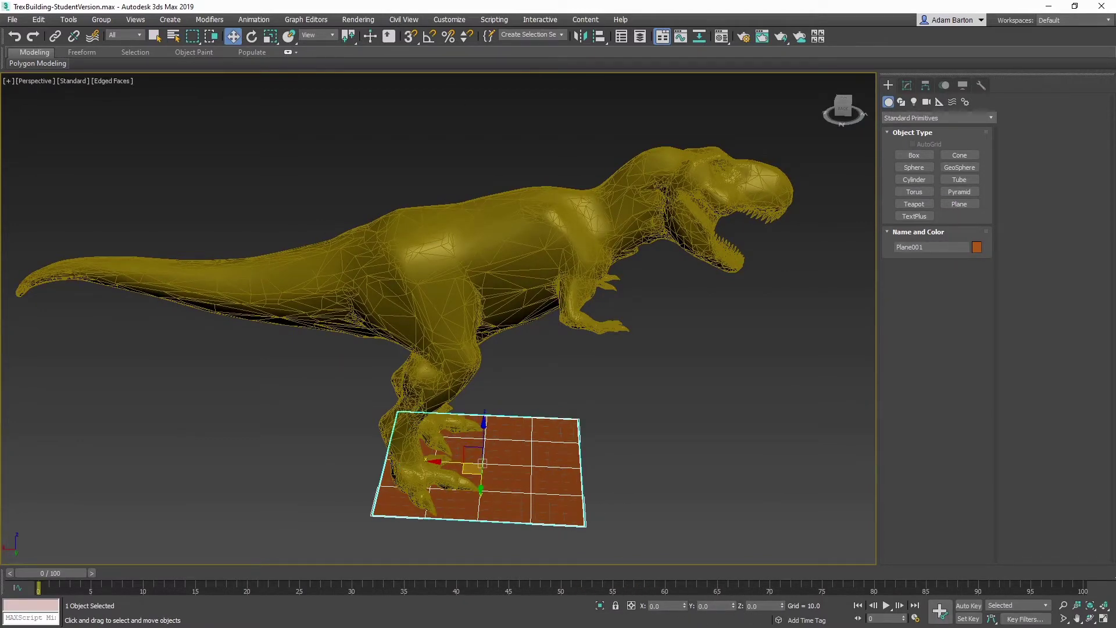
Reduce the plane to 1 length segment and 1 width segment and convert it to an Editable Poly
click(906, 85)
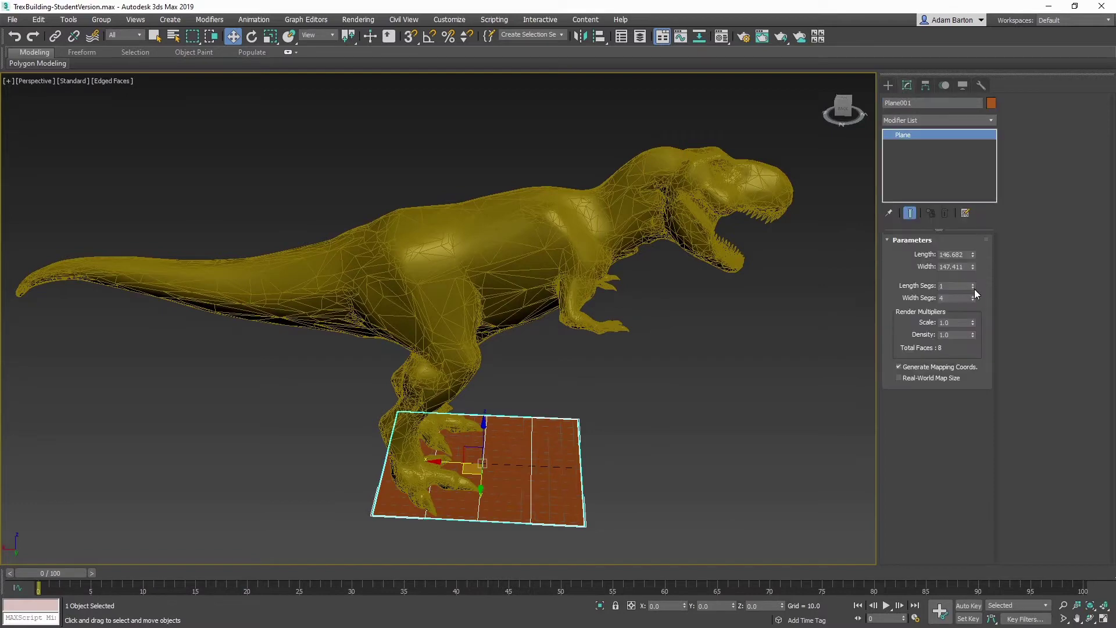
click(1091, 619)
drag(441, 250, 523, 361)
right_click(578, 388)
mouse_move(655, 506)
click(526, 513)
Try extending the plane by pulling two successive new polygons out of its head-side edge
drag(486, 361, 593, 327)
key(w)
click(921, 253)
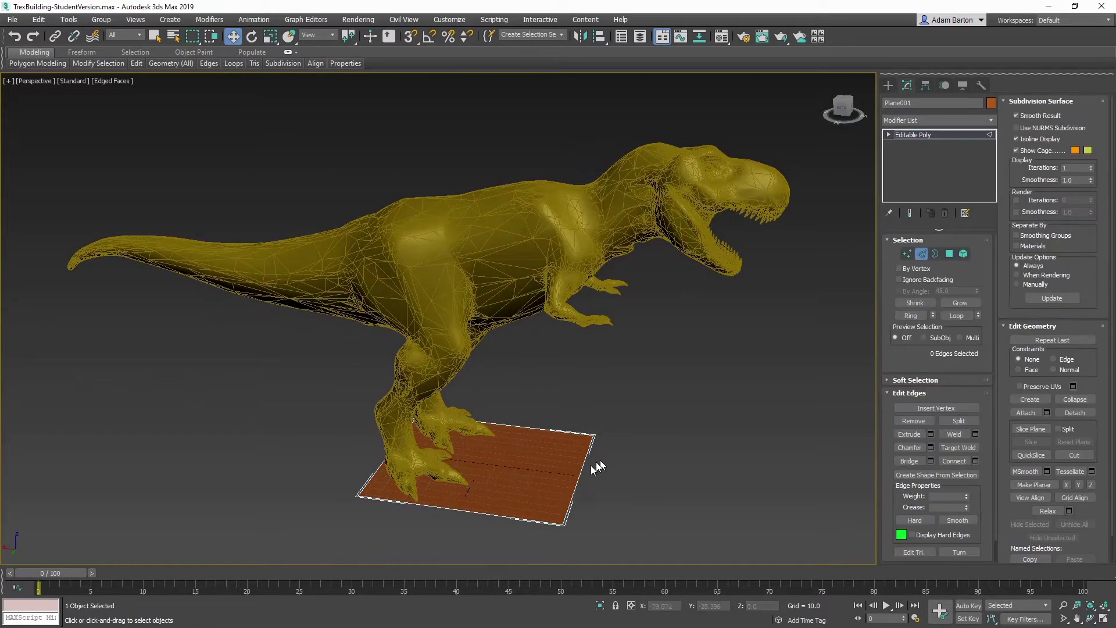
click(577, 474)
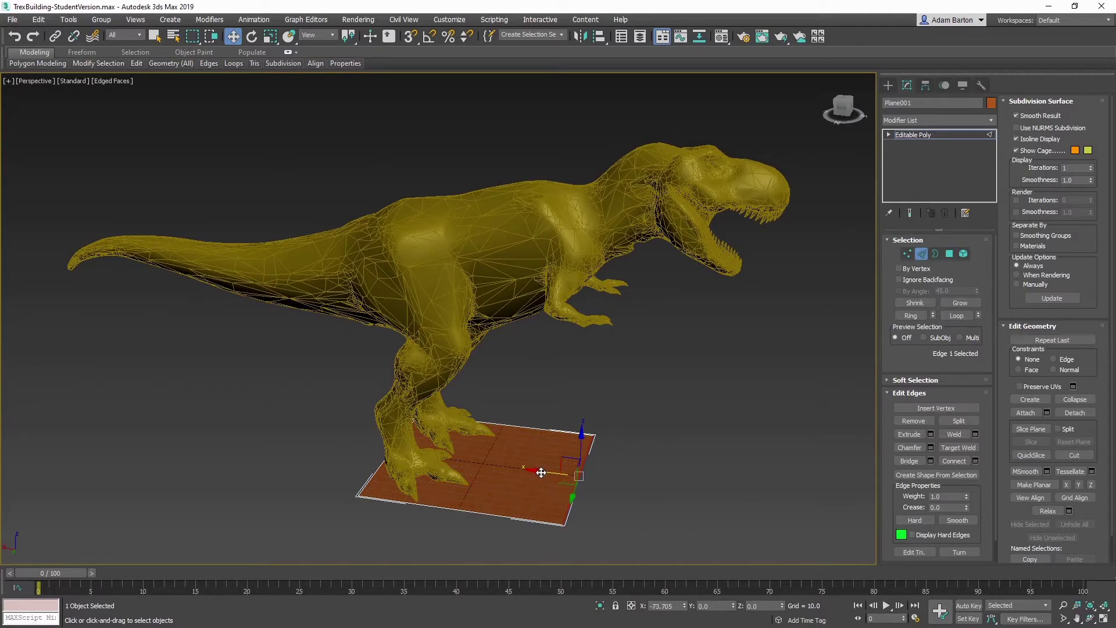
shift+drag(541, 472, 712, 487)
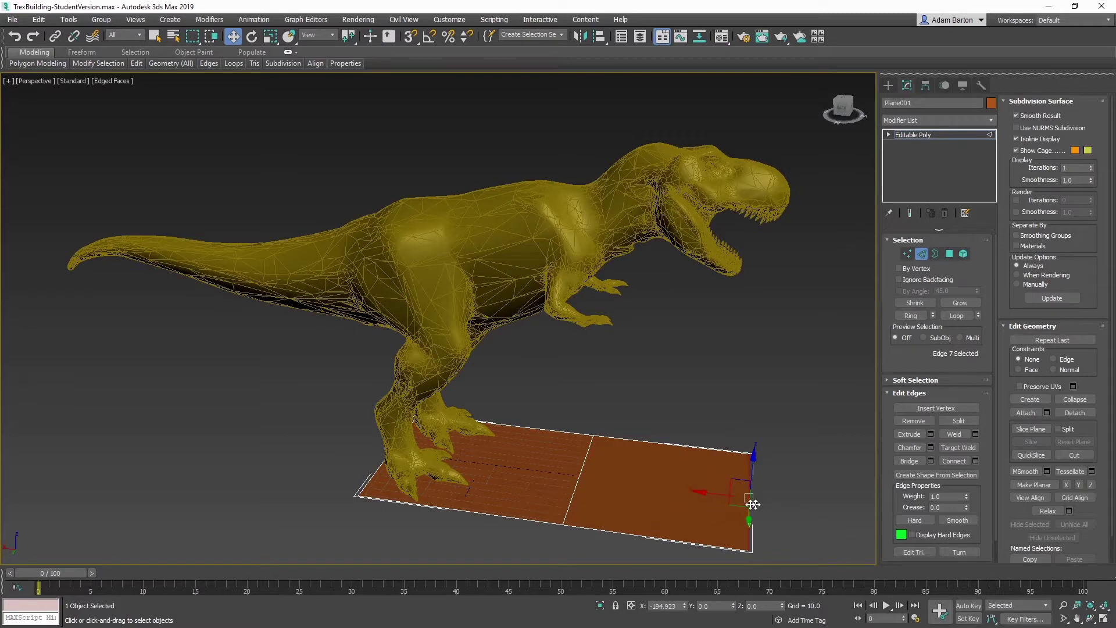
drag(707, 496, 777, 503)
click(1077, 618)
drag(494, 325, 421, 276)
click(1090, 618)
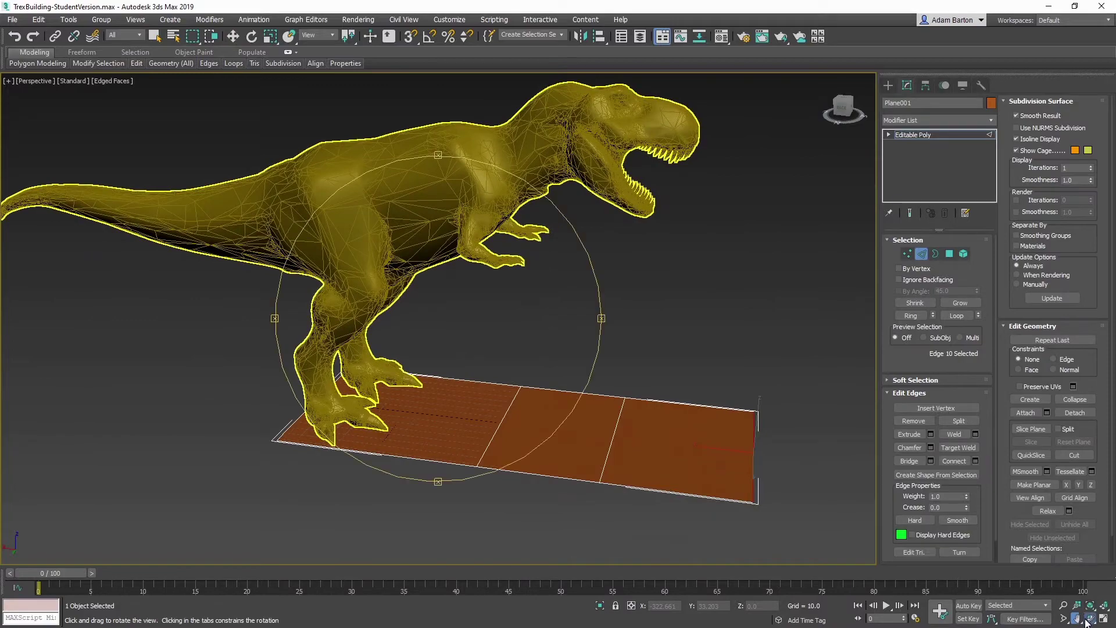
drag(558, 337, 533, 314)
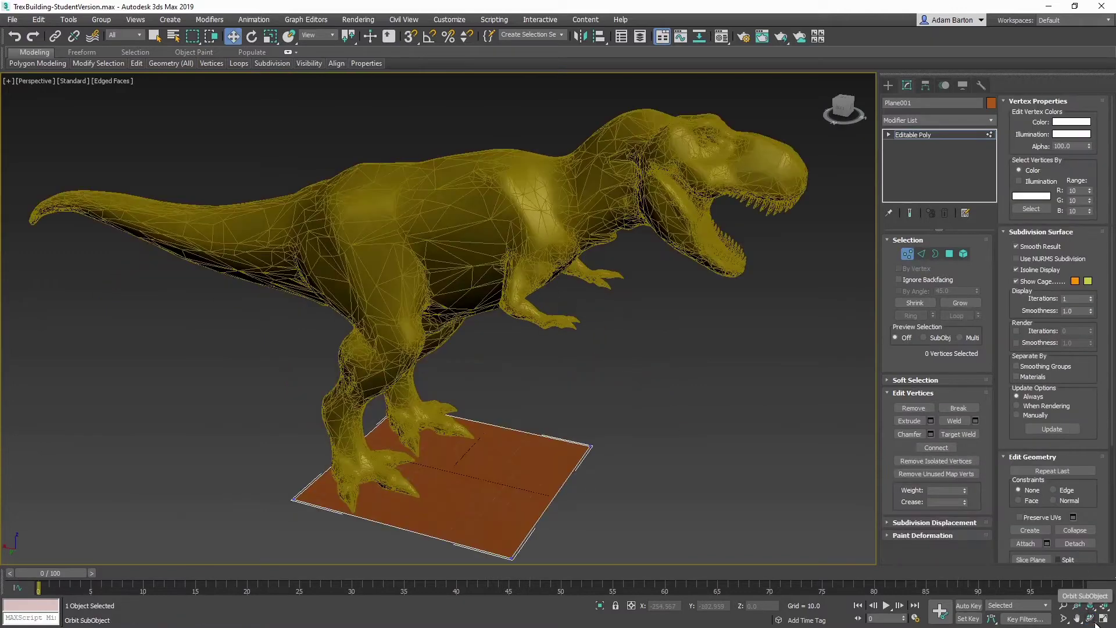
Select the two vertices along one long side of the plane and set their Y position to 0
click(1096, 622)
drag(803, 468, 519, 389)
drag(662, 539, 683, 550)
drag(448, 324, 683, 553)
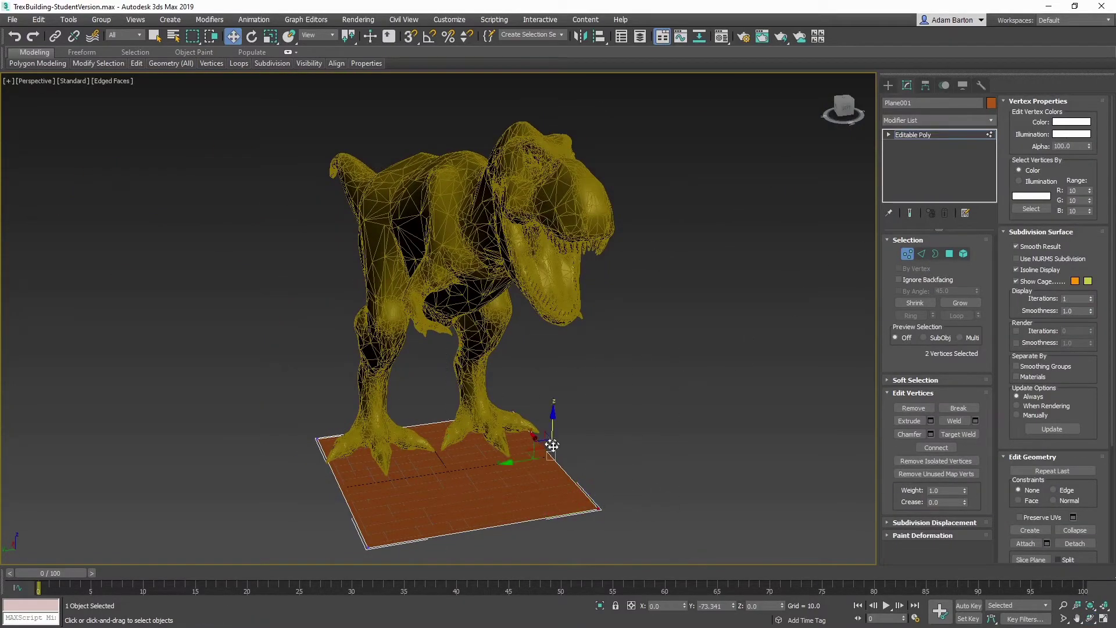
right_click(735, 606)
Raise the plane's two centreline vertices to the height of the dinosaur's back, Z about 223
click(1091, 618)
mouse_move(511, 386)
mouse_down()
mouse_move(508, 324)
mouse_move(533, 322)
mouse_move(473, 354)
mouse_move(489, 385)
mouse_up()
right_click(489, 385)
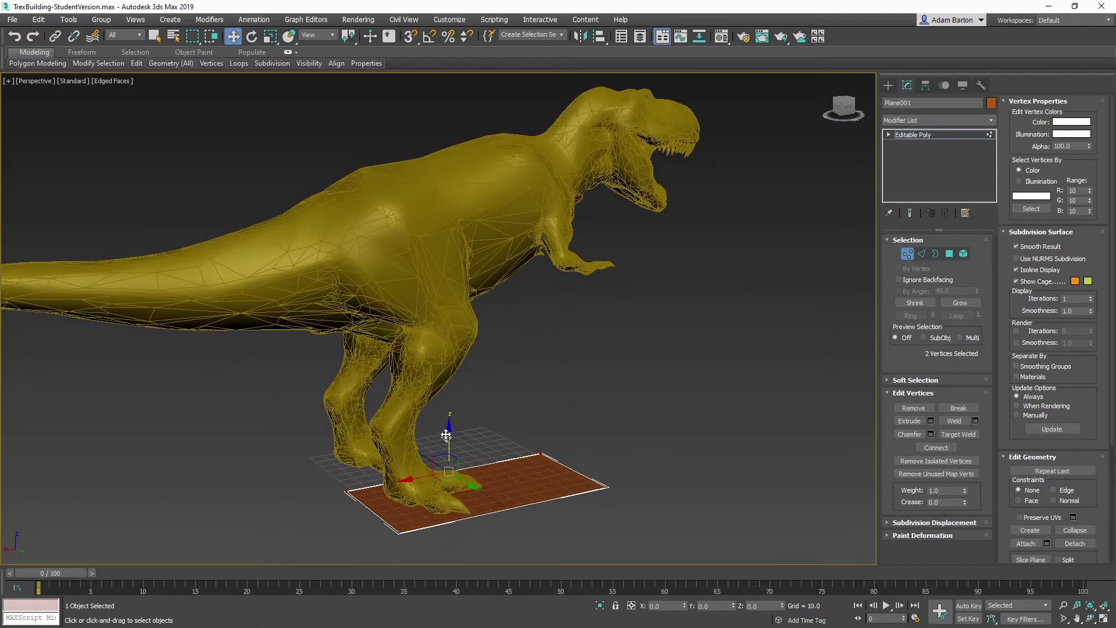
drag(454, 246, 455, 250)
drag(333, 498, 349, 501)
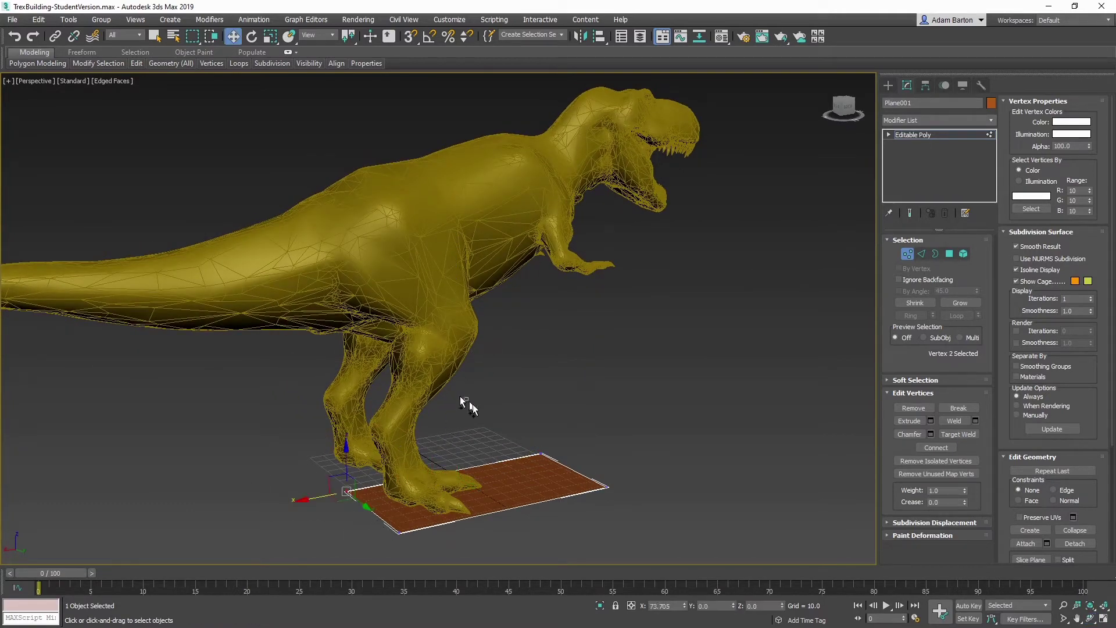
drag(449, 433, 415, 127)
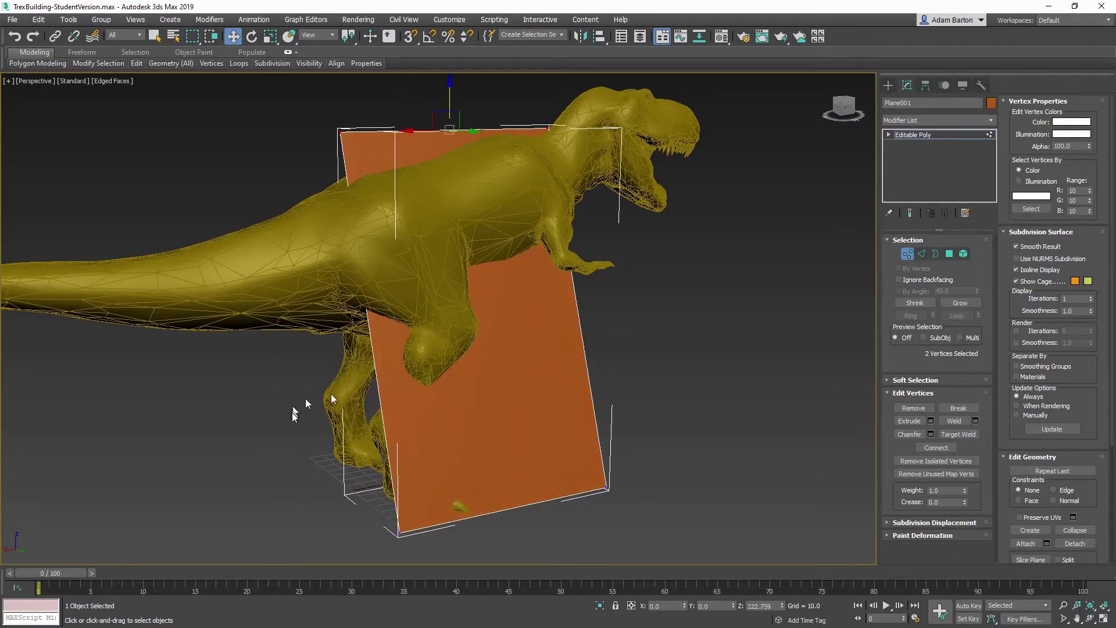
Fit the centreline vertices to the dinosaur's spine, placing the tail-side one at about X 96, Z 194
click(1078, 619)
drag(444, 184, 436, 274)
click(1090, 618)
right_click(436, 274)
drag(572, 197, 617, 271)
drag(588, 227, 521, 228)
drag(446, 286, 318, 277)
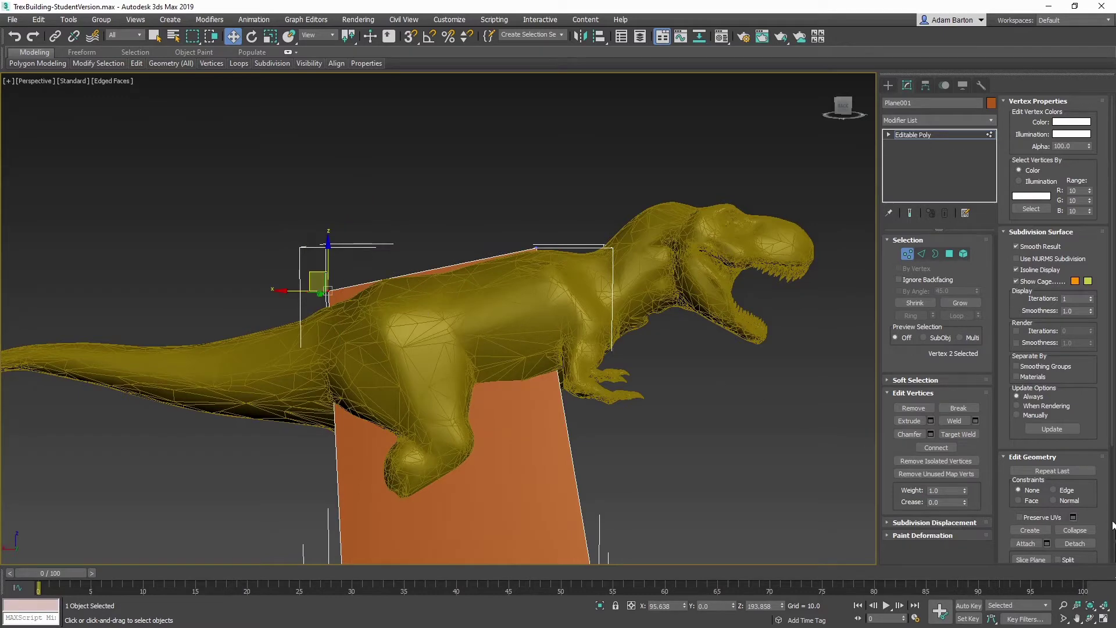
Raise the plane's two outer vertices from the ground to the dinosaur's flank
click(1076, 619)
drag(698, 387, 710, 170)
right_click(710, 172)
drag(252, 364, 761, 487)
drag(486, 373, 430, 86)
click(1077, 619)
drag(541, 230, 607, 447)
scroll(590, 418, up, 3)
right_click(607, 447)
Reposition the outer vertices individually along the flank, placing the head-side one at about X -41, Z 173
right_click(333, 297)
click(560, 333)
click(313, 339)
mouse_move(310, 333)
mouse_down()
mouse_move(354, 320)
mouse_move(291, 341)
mouse_up()
click(746, 344)
drag(734, 330, 586, 261)
click(1090, 618)
right_click(585, 262)
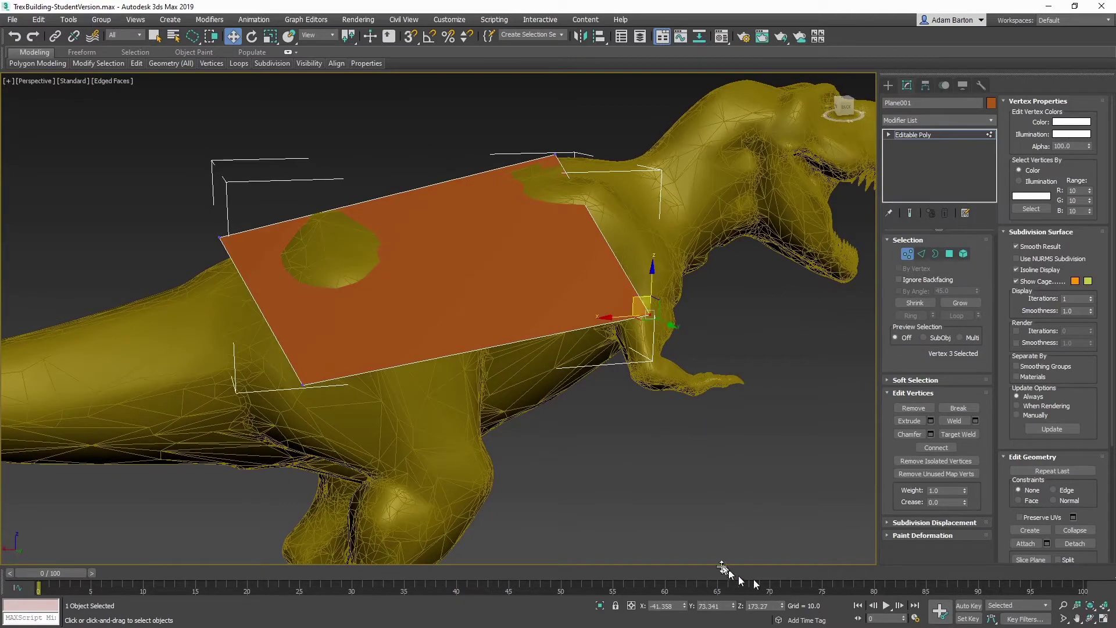
Switch the reference coordinate system to Screen and reposition the head-side and tail-side outer vertices on the flank
click(1090, 619)
drag(588, 299, 538, 274)
right_click(539, 274)
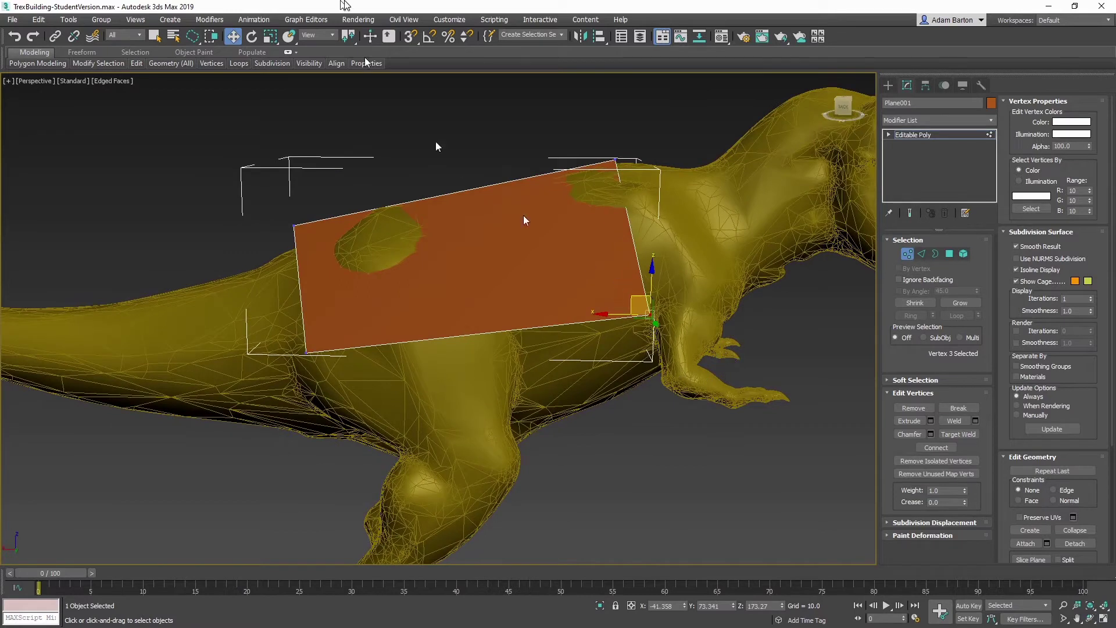
click(314, 35)
click(319, 55)
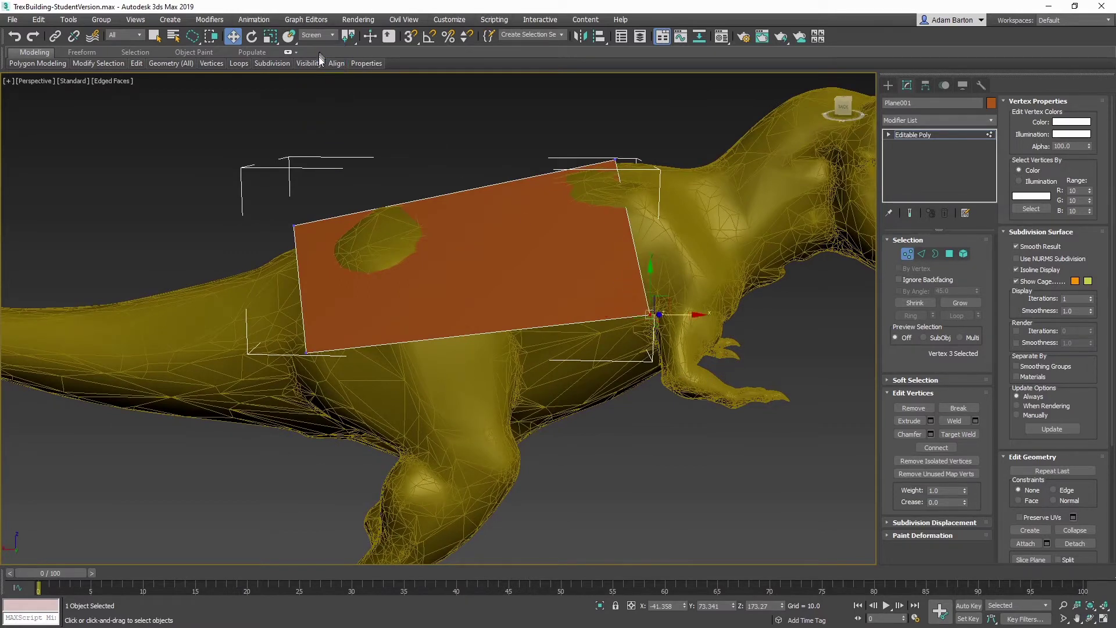
drag(670, 295, 657, 246)
drag(342, 302, 316, 333)
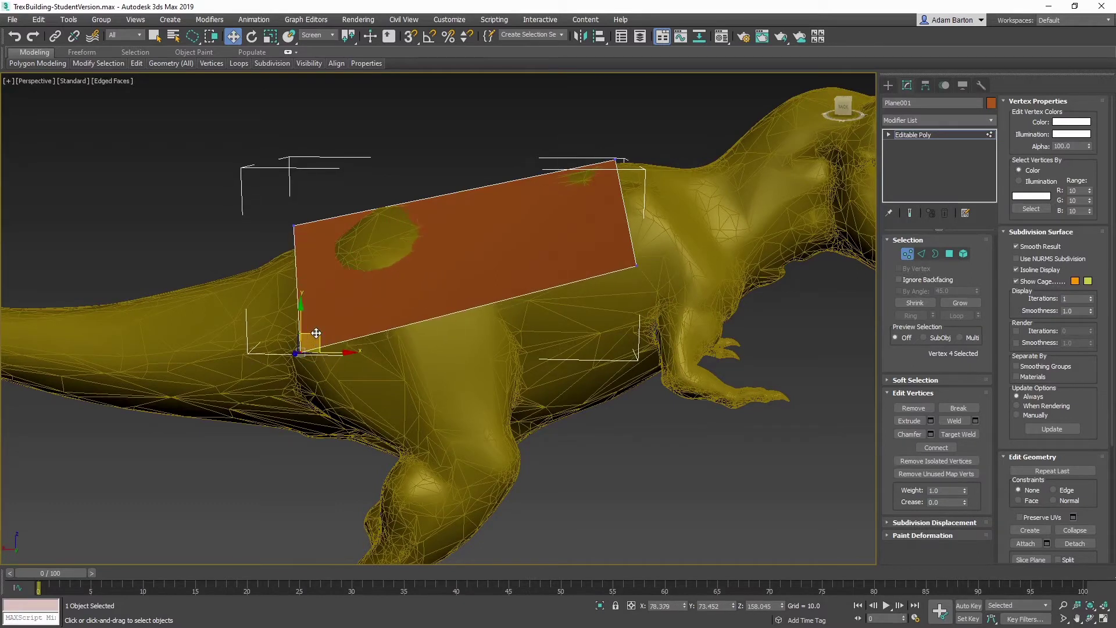
Pull the outer vertices in toward the body, setting the head-side Y to about 23 and the tail-side Y to about 39
drag(668, 232, 611, 323)
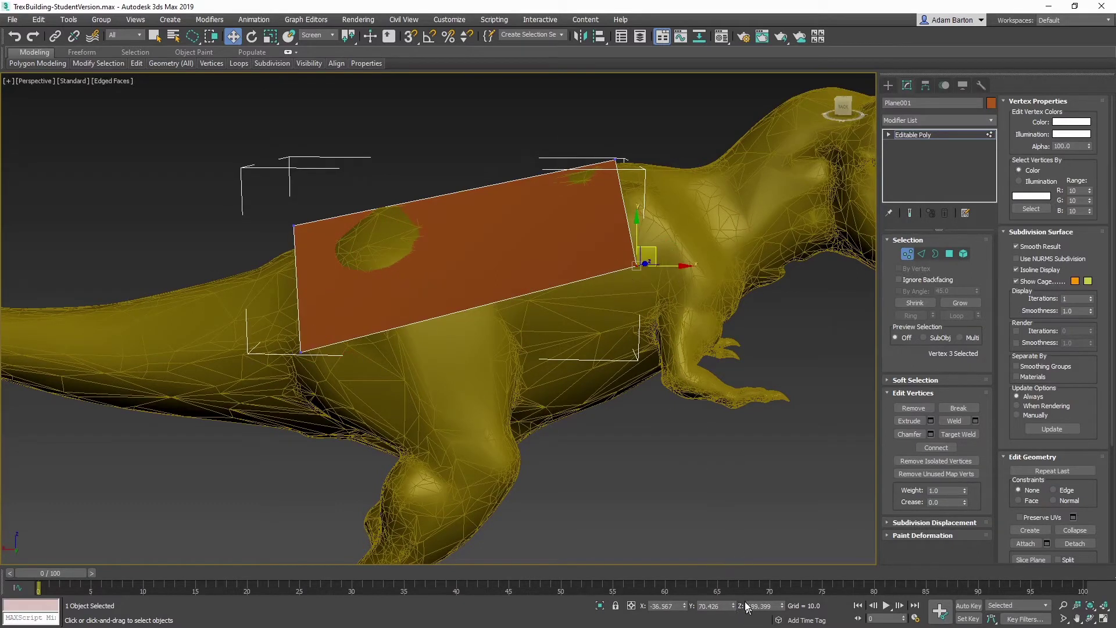
drag(736, 606, 370, 382)
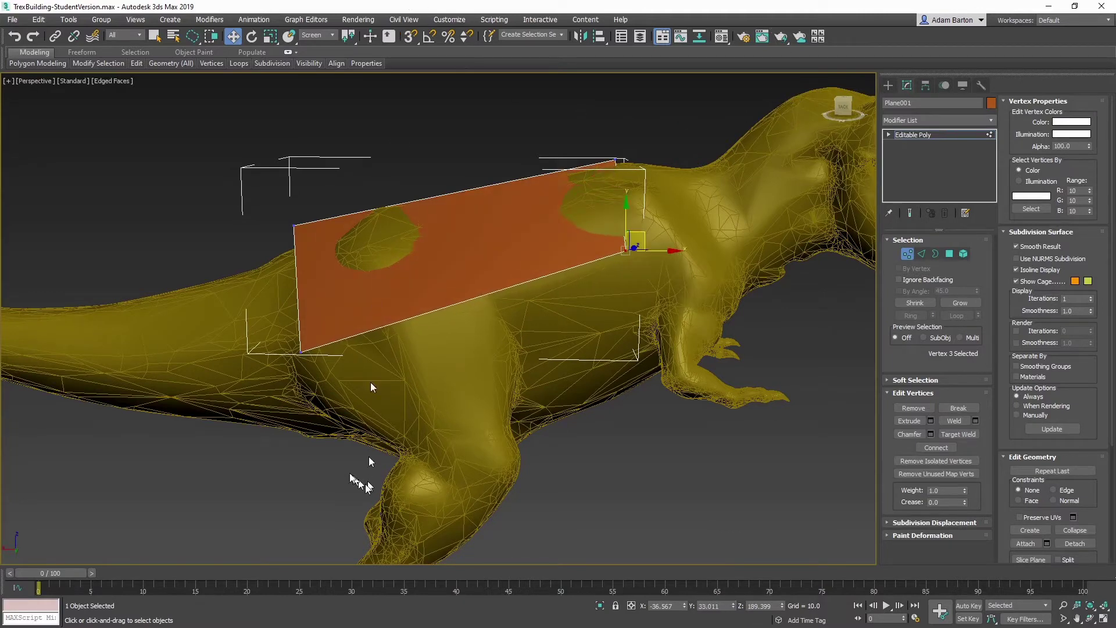
click(295, 351)
drag(733, 608, 748, 68)
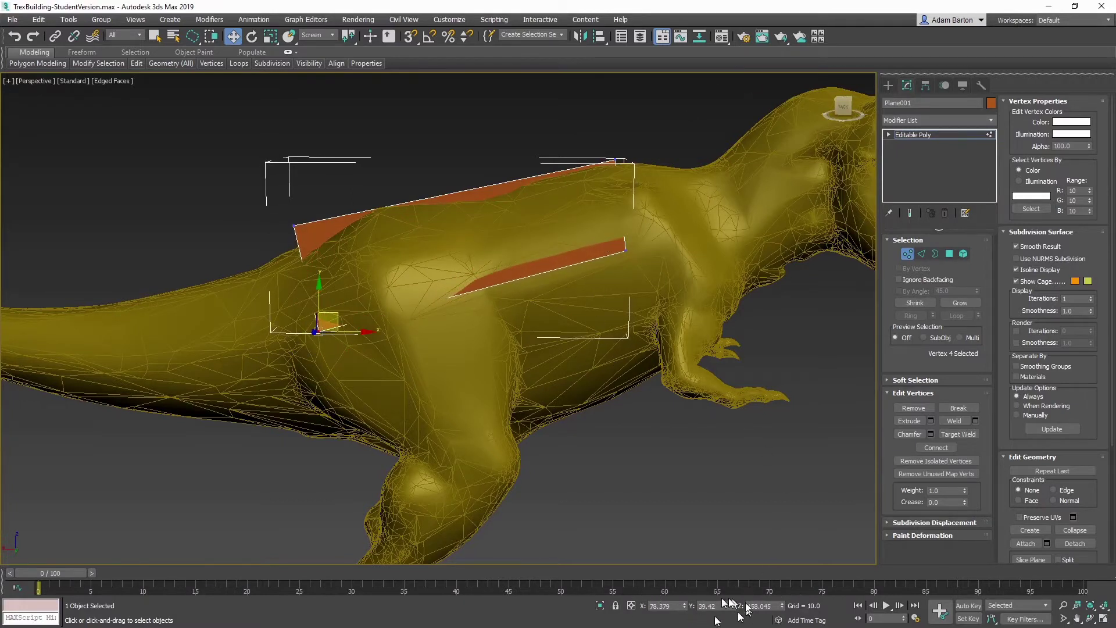
Ring-select from the plane's outer long edge and connect the edges to add a crosswise edge through the middle
click(1090, 619)
mouse_move(407, 279)
mouse_down()
mouse_move(423, 260)
mouse_move(481, 269)
mouse_move(459, 250)
mouse_move(412, 272)
mouse_up()
right_click(413, 271)
click(922, 254)
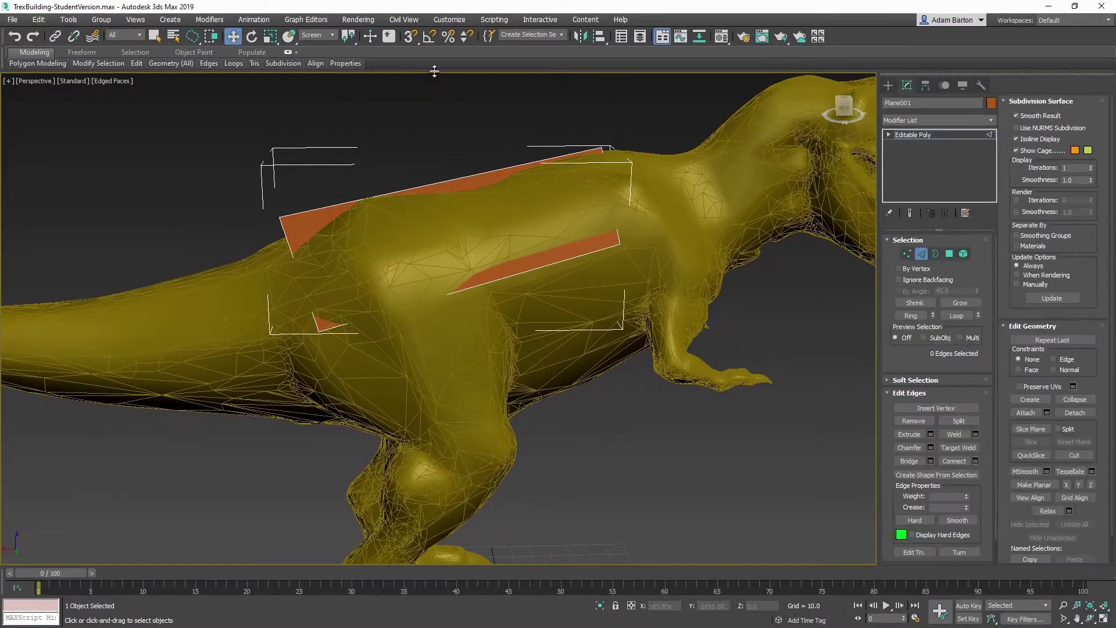
click(490, 280)
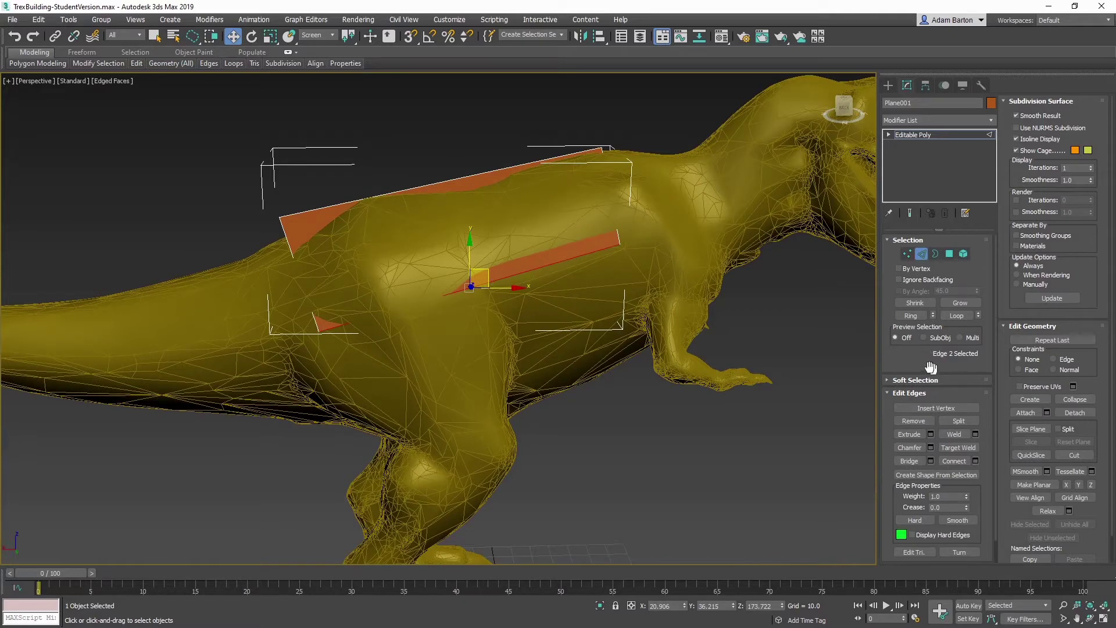
click(910, 316)
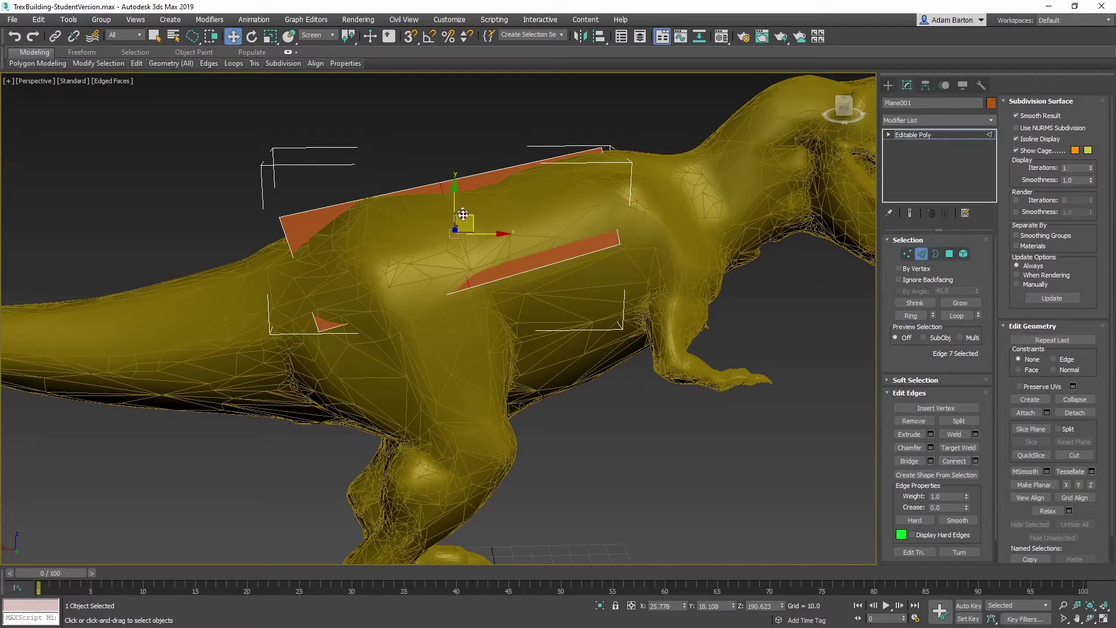
Move the outer vertex of the new middle edge to follow the curve of the dinosaur's flank
click(1089, 620)
drag(465, 227, 538, 255)
right_click(532, 258)
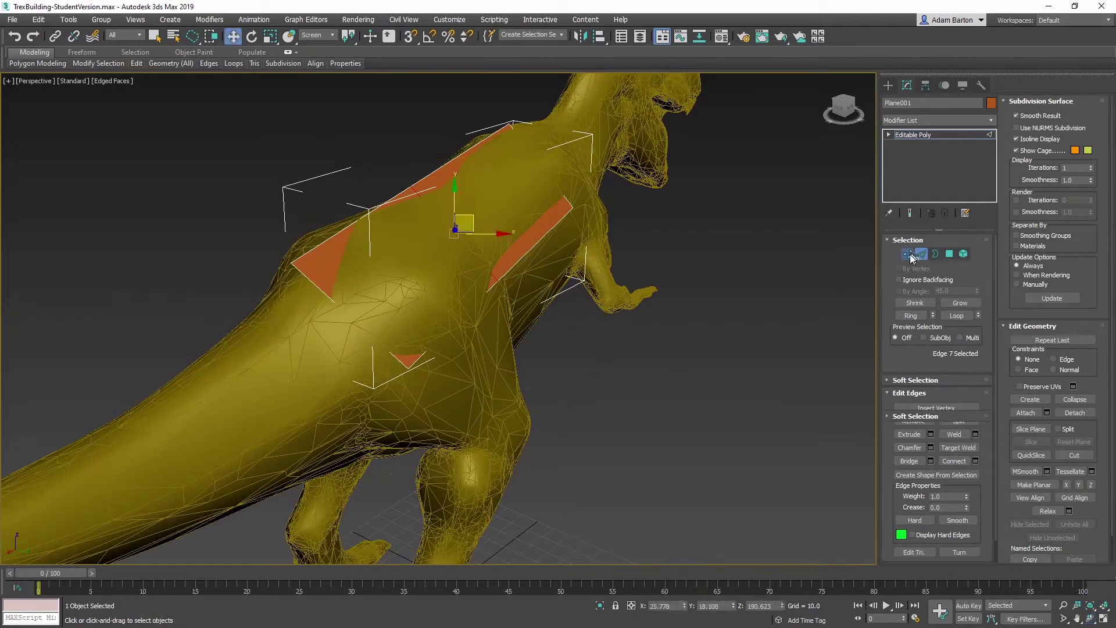
key(1)
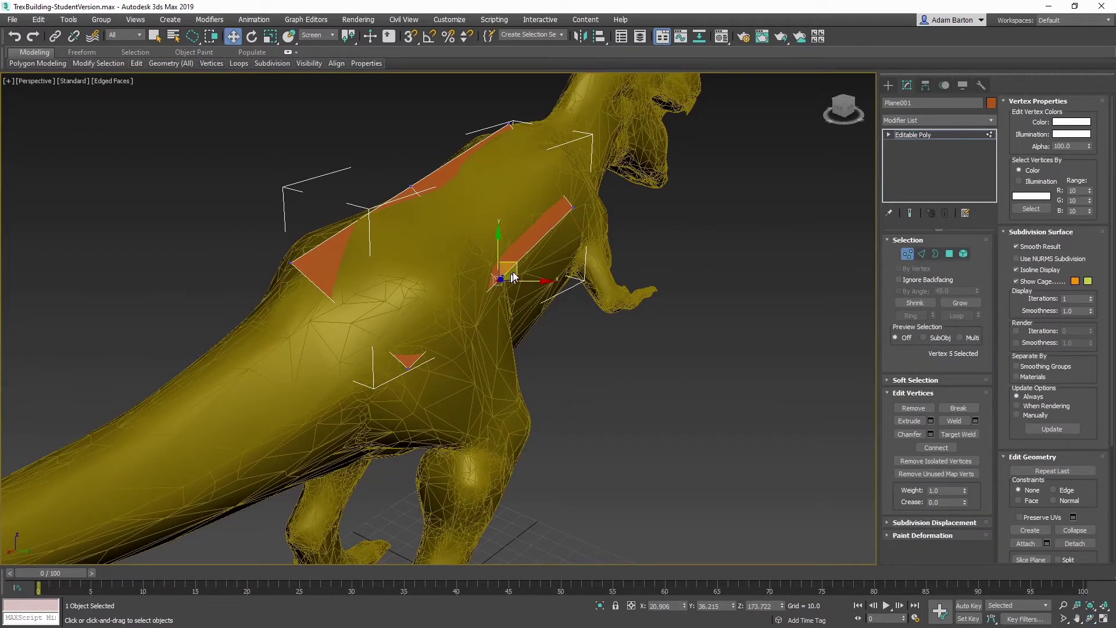
drag(514, 263, 508, 234)
click(1091, 618)
right_click(508, 235)
Extend a new polygon from the mesh's head-side edge toward the neck base, placing its edge at about X -63, Z 204
click(920, 254)
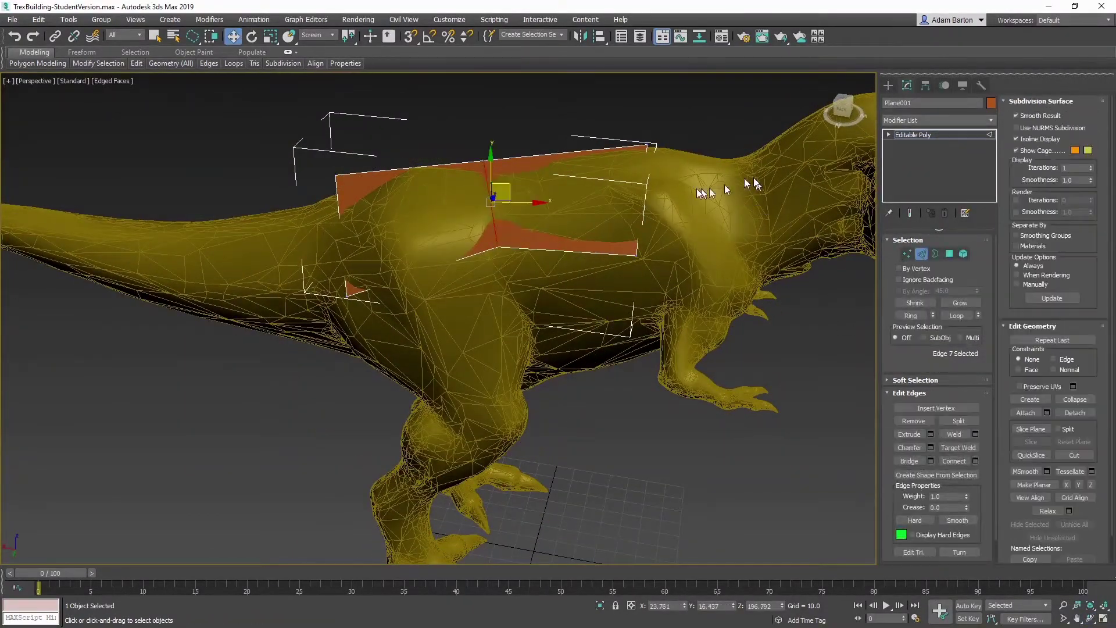
click(648, 204)
click(1078, 618)
drag(613, 283, 523, 326)
right_click(525, 324)
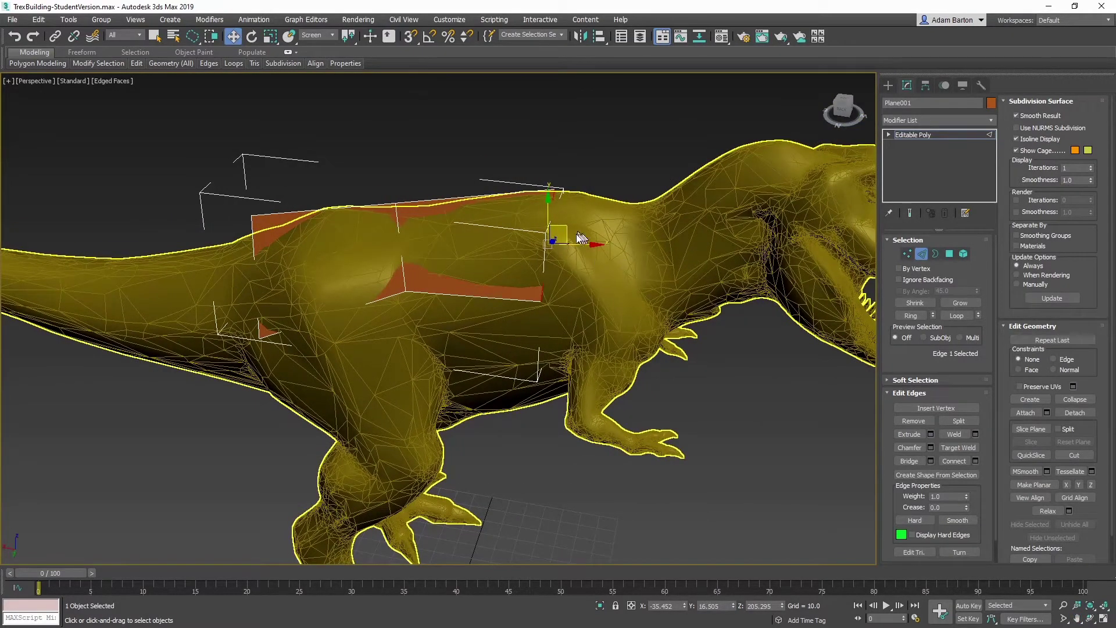
drag(566, 227, 642, 247)
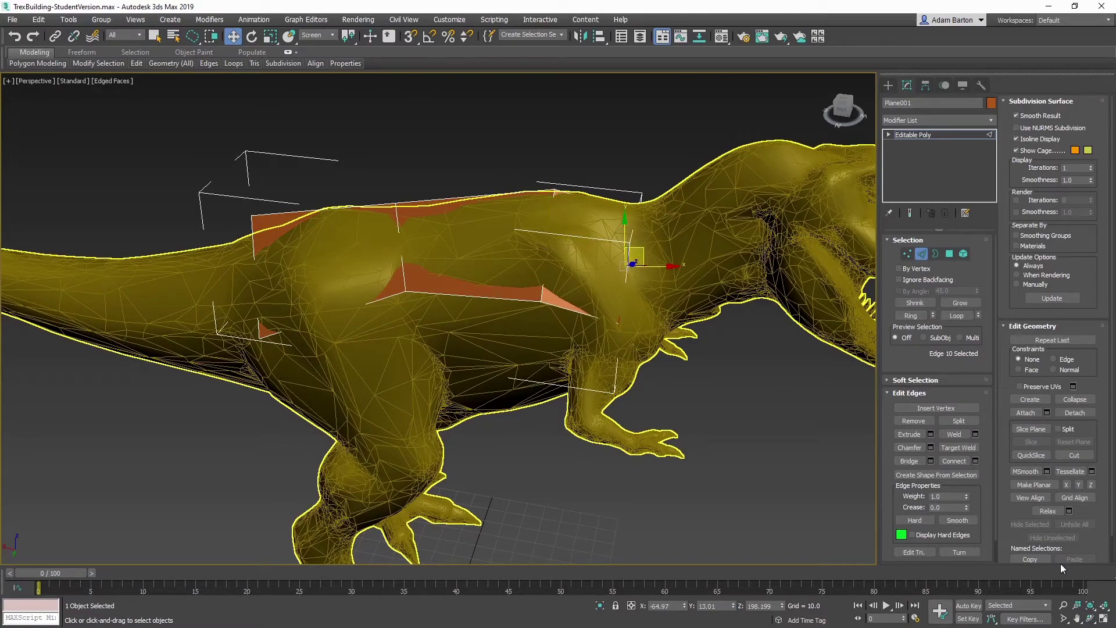
click(1088, 620)
drag(474, 204, 424, 186)
right_click(424, 186)
mouse_move(638, 250)
mouse_down()
mouse_move(618, 225)
mouse_move(637, 234)
mouse_up()
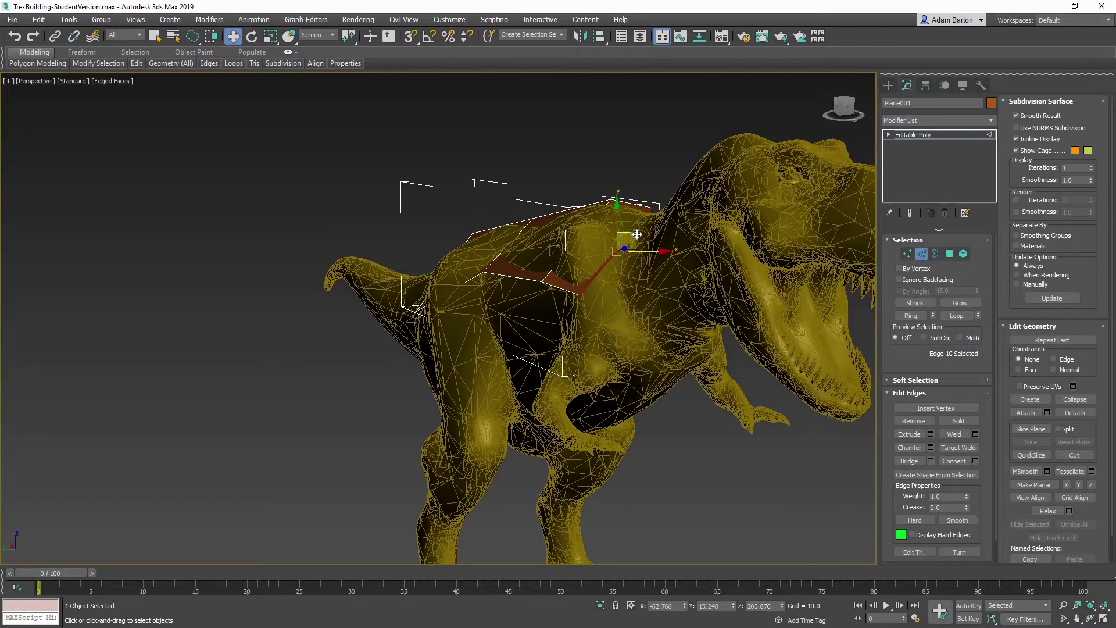
Select the new polygon's upper vertex at the neck base and set its Y position to 0
click(908, 254)
drag(692, 210, 689, 197)
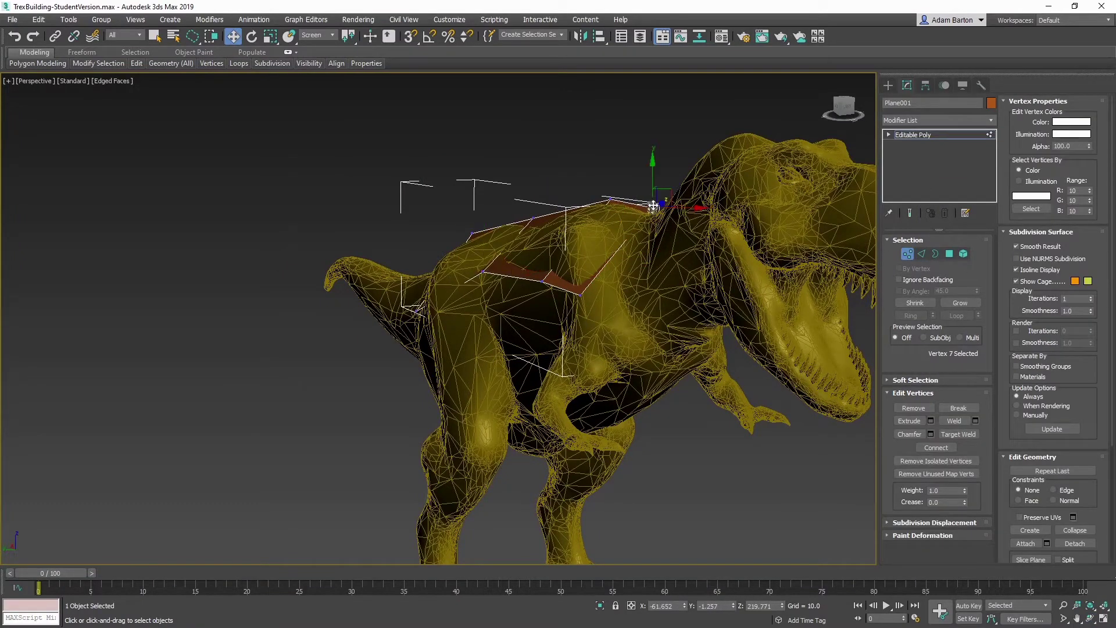
right_click(734, 607)
Fit the new polygon's two lower vertices to the shoulder, placing them at about X -66, Z 198 and X -42, Z 185
click(1090, 618)
drag(388, 213, 440, 209)
right_click(441, 209)
click(648, 303)
drag(667, 289, 674, 259)
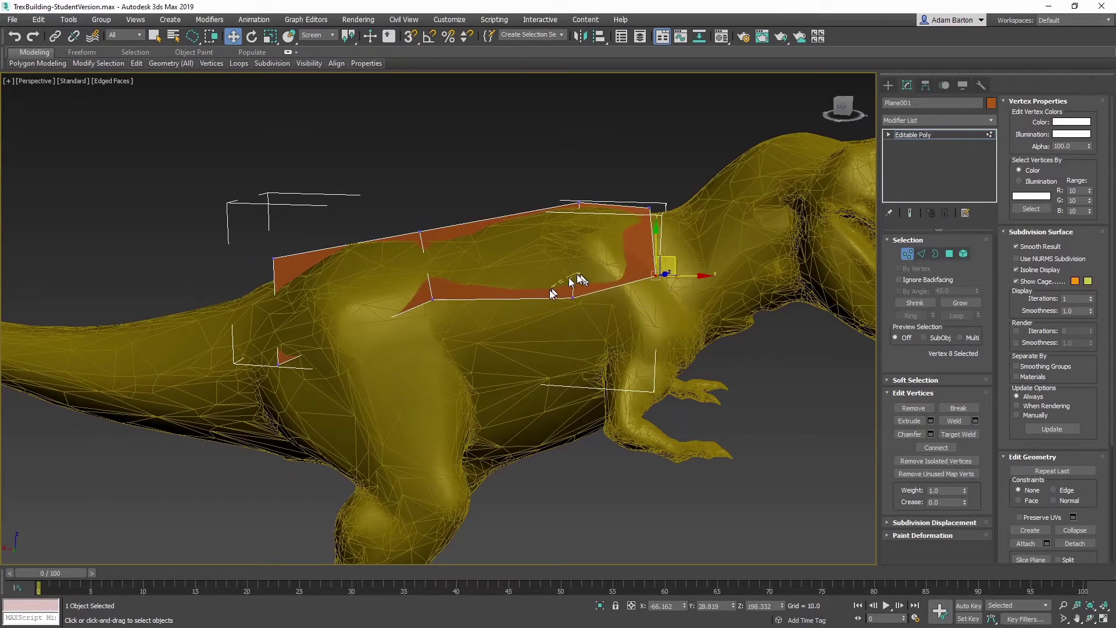
drag(572, 279, 604, 294)
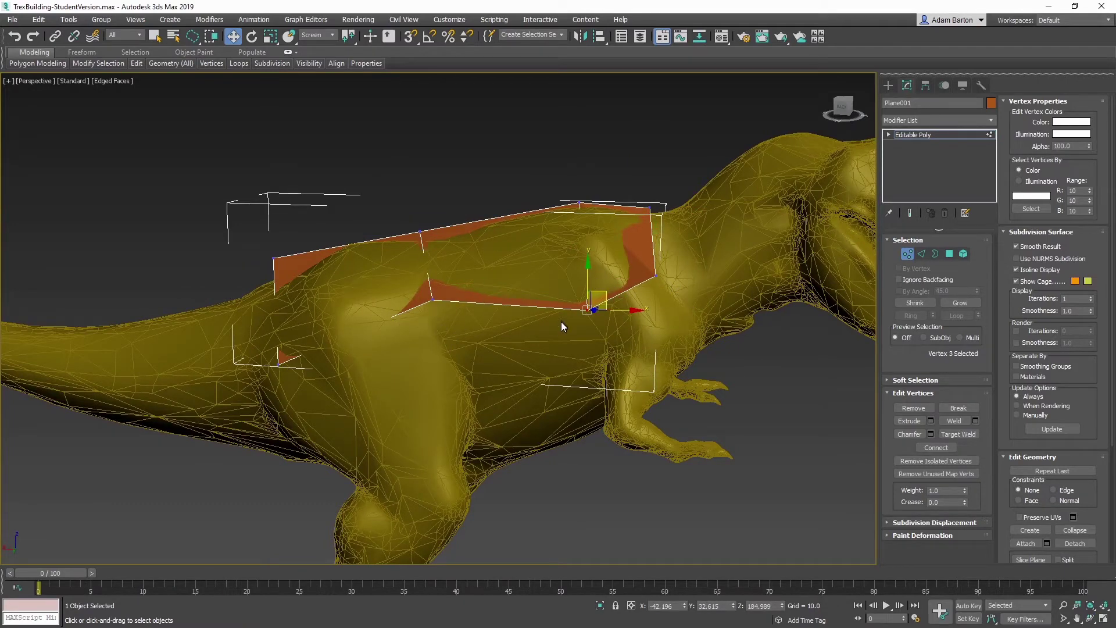
Adjust the depth of the shoulder's front vertex near the neck, setting its Y position to about 19
click(921, 254)
click(621, 293)
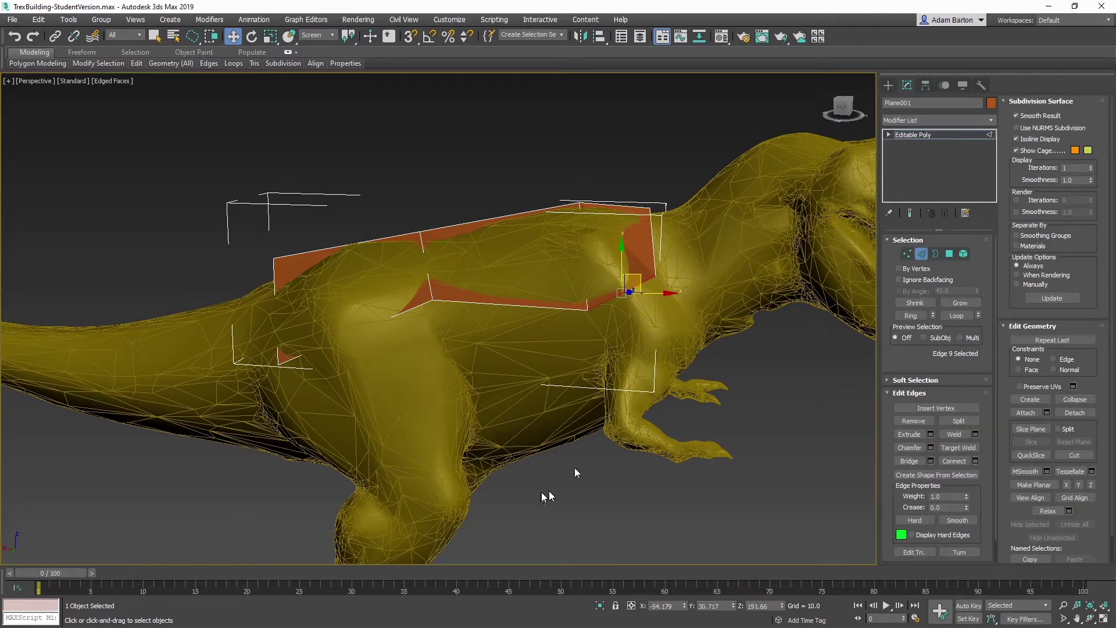
click(1091, 619)
drag(555, 303, 521, 309)
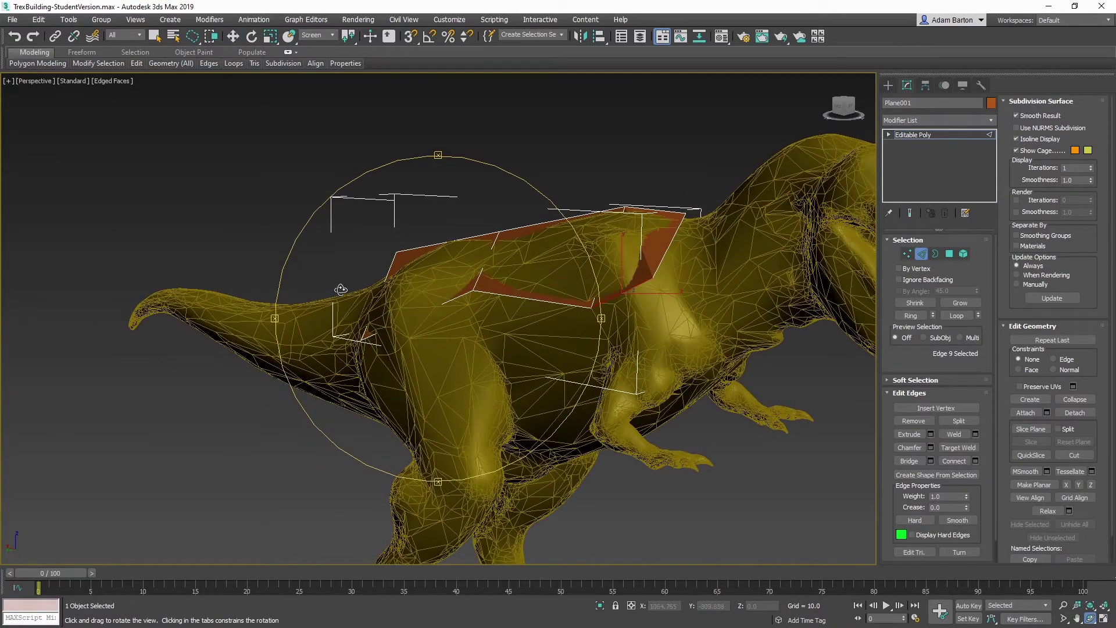
drag(386, 252, 525, 264)
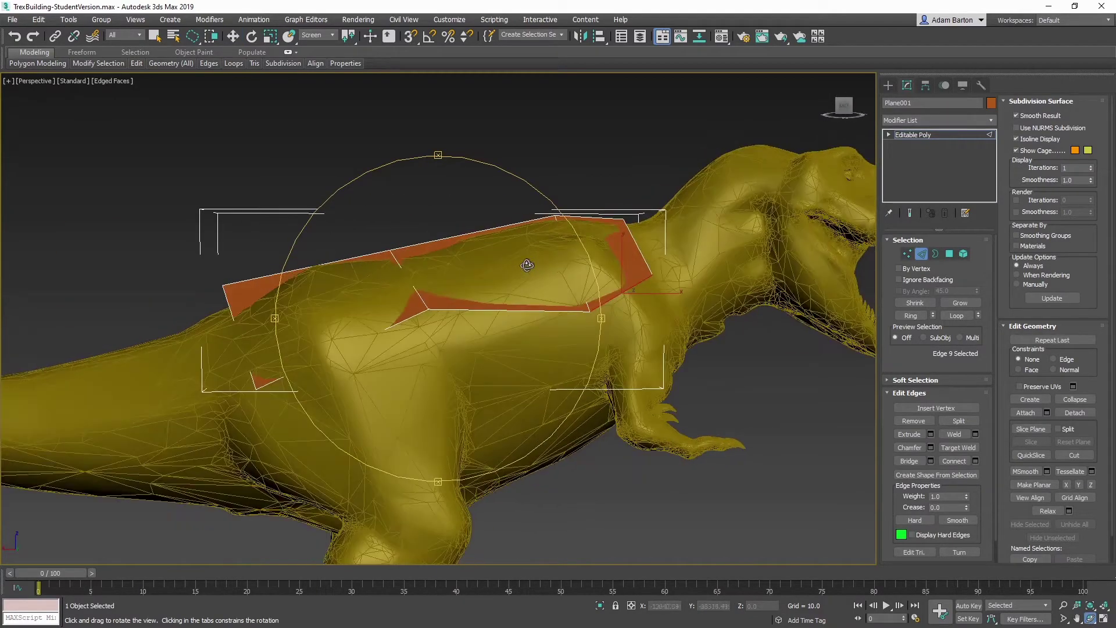
drag(312, 256, 745, 284)
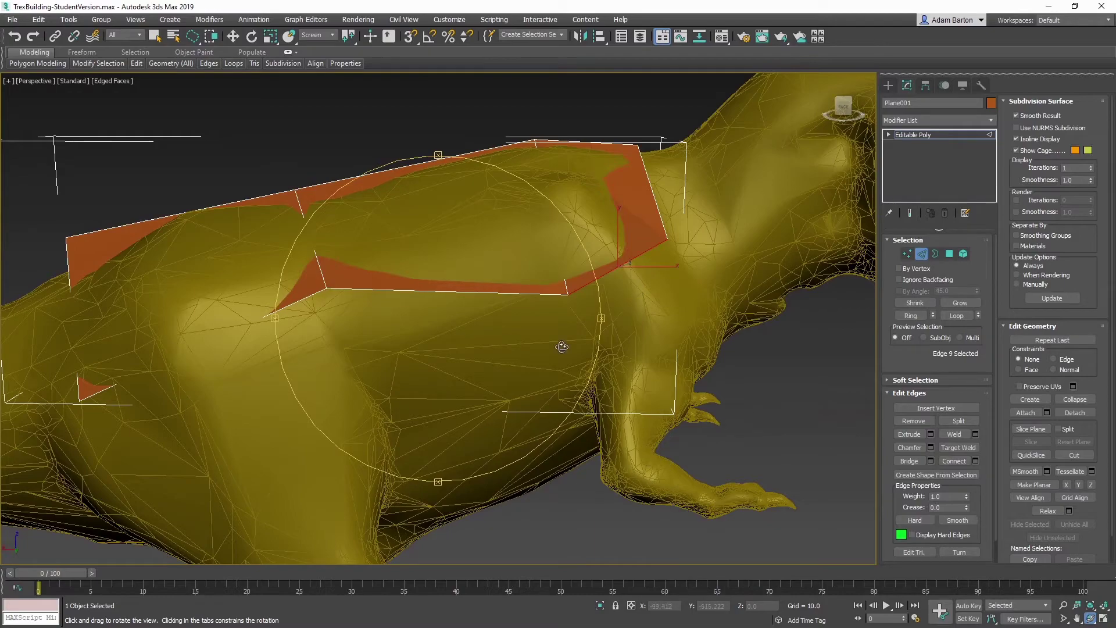
drag(661, 456, 481, 287)
drag(540, 461, 531, 310)
key(w)
key(1)
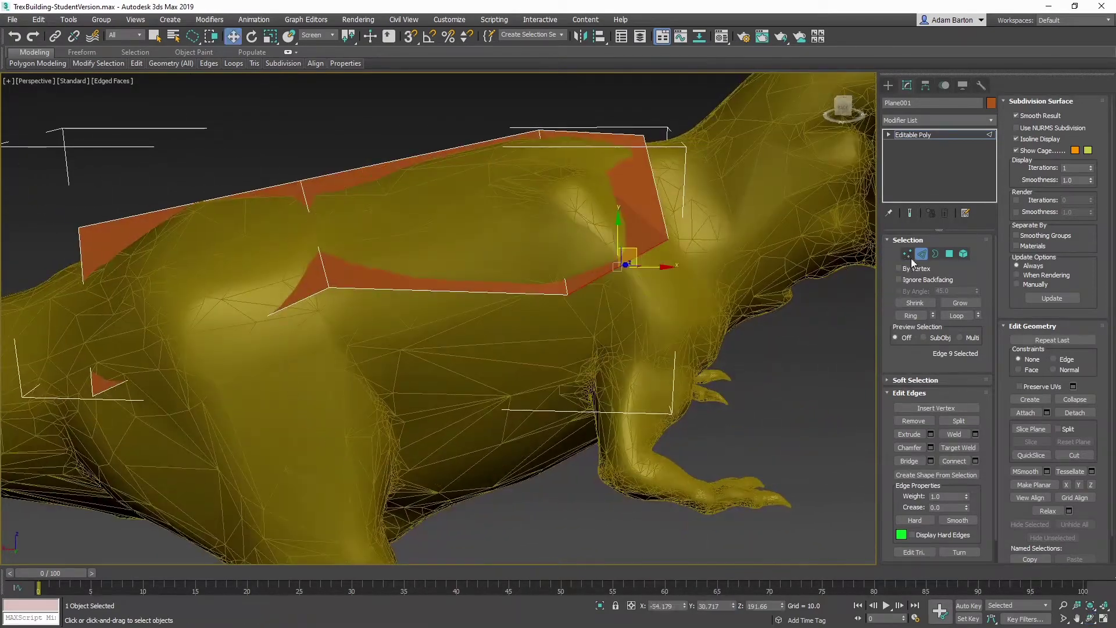
drag(734, 606, 994, 5)
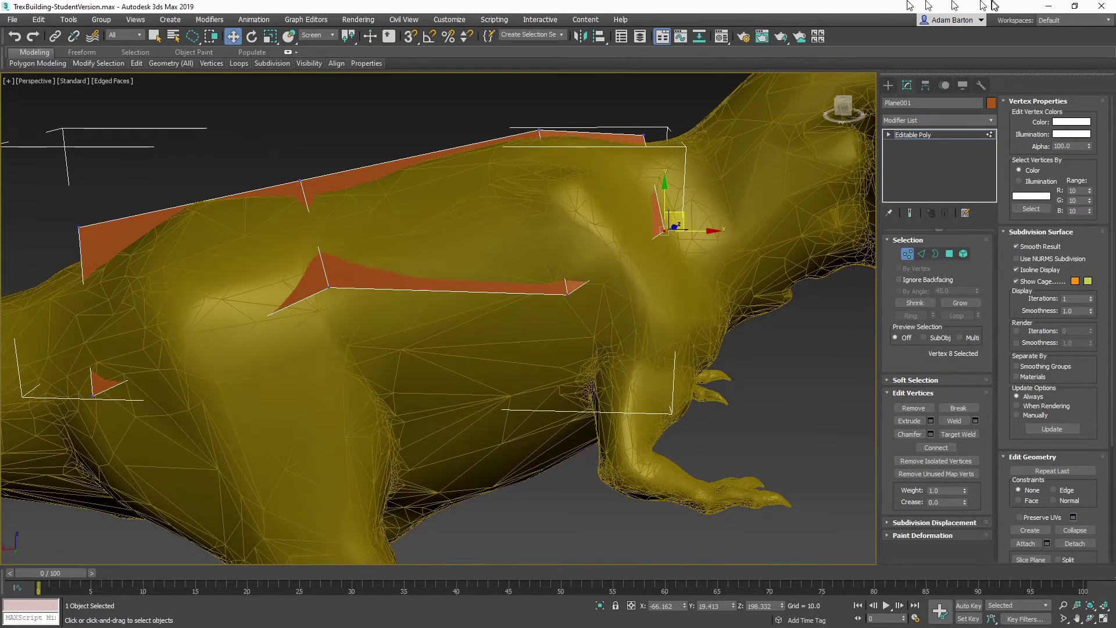
Extend a polygon from the lower shoulder edge down the upper arm, placing its edge at about X -64, Y 38, Z 172
click(922, 254)
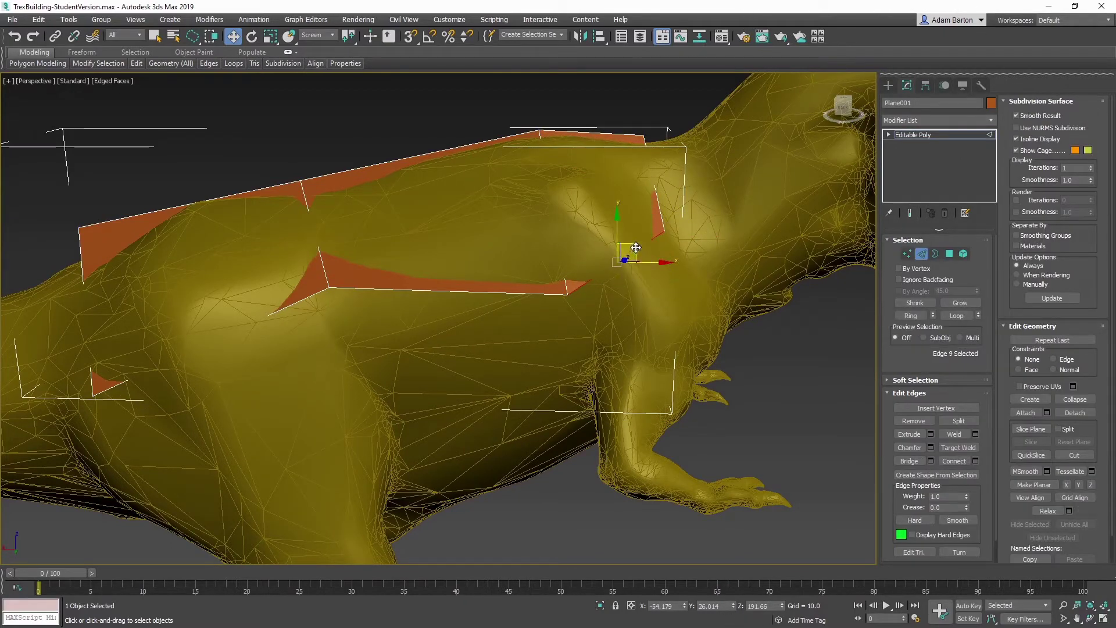
click(1089, 618)
drag(455, 210, 501, 250)
right_click(640, 291)
shift+drag(633, 245, 668, 339)
click(1090, 617)
drag(466, 316, 539, 326)
right_click(540, 326)
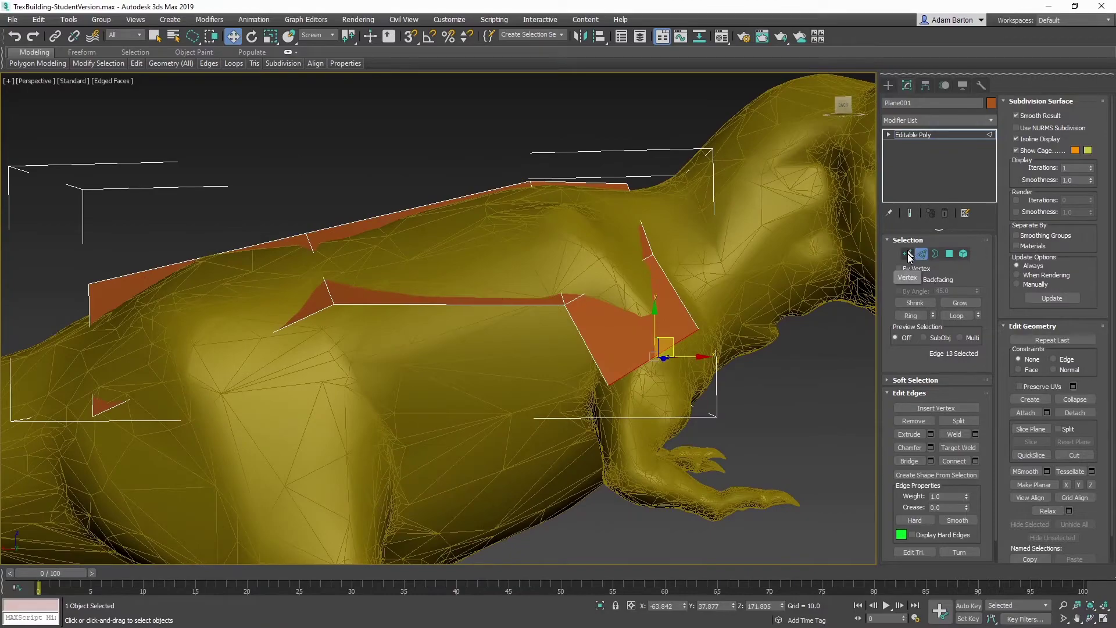
Fit the new polygon's two lower vertices to the upper arm, centring their edge at about X -60, Y 33, Z 168
click(907, 254)
click(698, 329)
drag(715, 315, 699, 354)
mouse_move(593, 372)
mouse_down()
mouse_move(607, 422)
mouse_move(625, 381)
mouse_up()
mouse_move(621, 373)
mouse_down()
mouse_move(618, 354)
mouse_move(609, 361)
mouse_up()
click(1090, 618)
mouse_move(555, 318)
mouse_down()
mouse_move(543, 300)
mouse_move(591, 317)
mouse_move(486, 314)
mouse_move(508, 321)
mouse_up()
right_click(720, 555)
drag(733, 607, 740, 22)
Extend another polygon from the upper-arm edge down to the elbow, placing its edge at about X -59, Y 46, Z 153
scroll(720, 459, up, 3)
scroll(518, 284, up, 4)
key(2)
alt+middle_drag(442, 290, 488, 288)
shift+drag(560, 288, 561, 388)
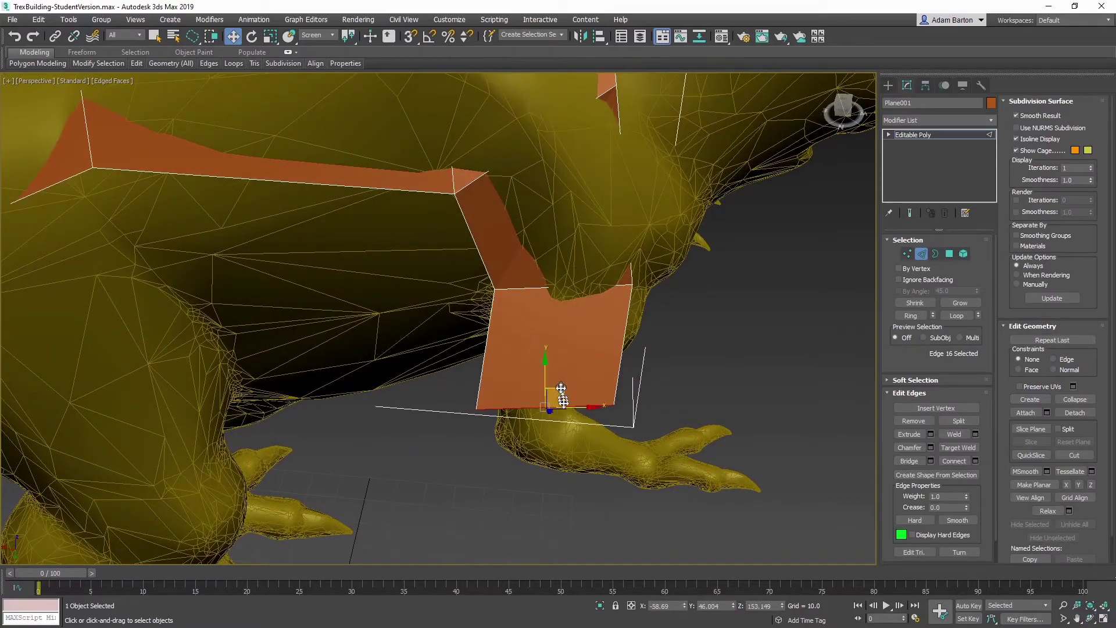
click(1089, 619)
drag(454, 218, 324, 240)
right_click(360, 265)
Move the new lower edge and its vertices inward to fit the width of the arm just above the elbow
drag(559, 390, 581, 408)
click(1096, 621)
mouse_move(465, 291)
mouse_down()
mouse_move(650, 391)
mouse_move(606, 453)
mouse_move(654, 432)
mouse_up()
click(910, 254)
drag(650, 409, 611, 414)
mouse_move(579, 443)
mouse_down()
mouse_move(522, 443)
mouse_move(499, 404)
mouse_move(532, 410)
mouse_move(572, 443)
mouse_move(568, 483)
mouse_up()
Extend a short polygon down from the lower arm edge and fit its vertices to the underside of the elbow
click(921, 254)
click(568, 422)
click(905, 254)
mouse_move(467, 505)
mouse_down()
mouse_move(518, 527)
mouse_move(505, 526)
mouse_up()
drag(528, 486, 543, 455)
click(1076, 619)
drag(710, 418, 660, 346)
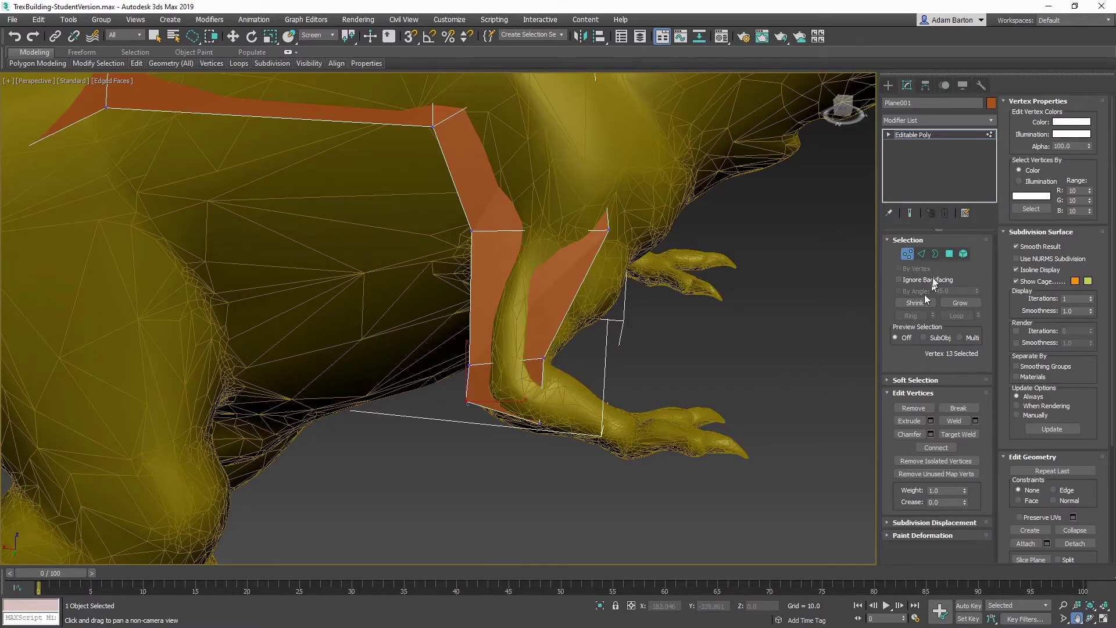
Extend the elbow polygon's front edge along the forearm to the wrist, placing it at about X -77, Y 44, Z 138
click(921, 254)
click(542, 389)
shift+drag(561, 374, 654, 414)
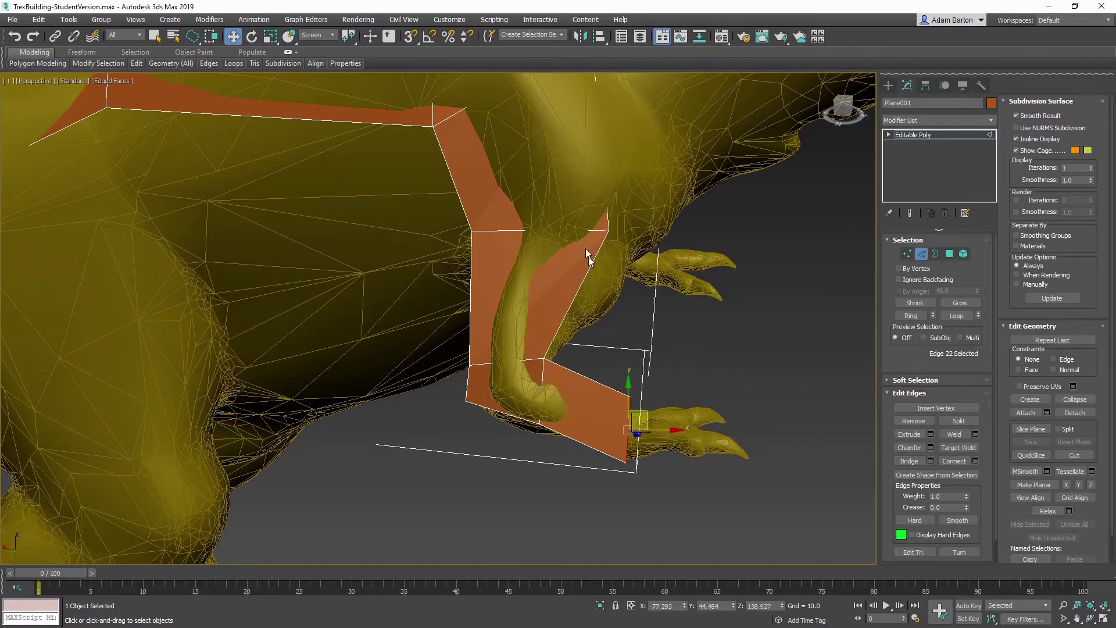
click(1091, 618)
drag(494, 291, 626, 396)
right_click(634, 401)
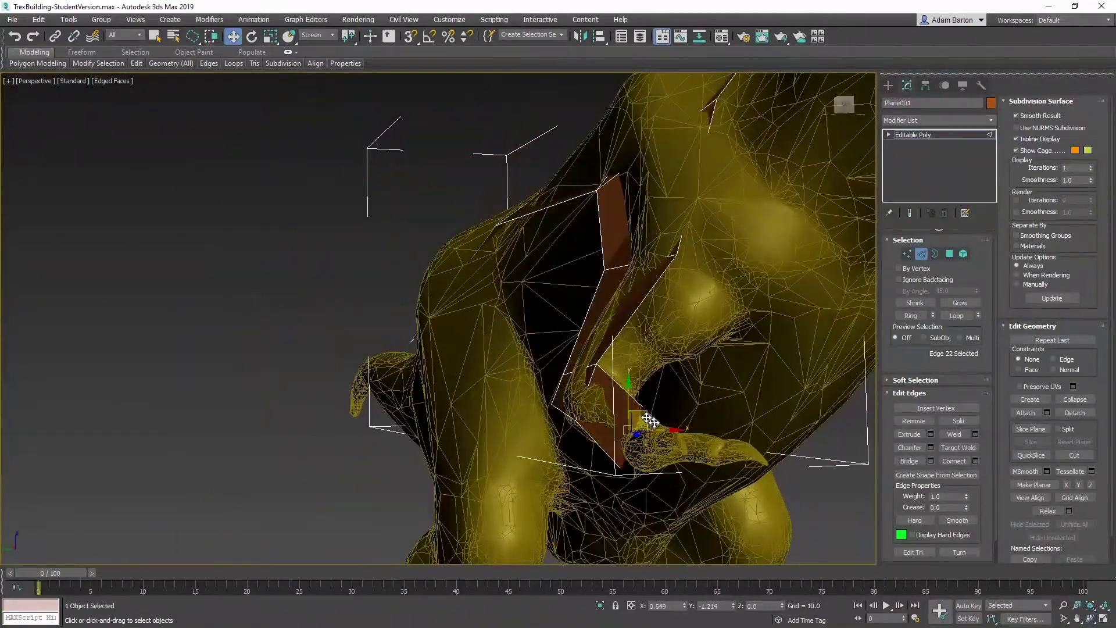
click(1091, 618)
drag(582, 348, 552, 326)
right_click(552, 325)
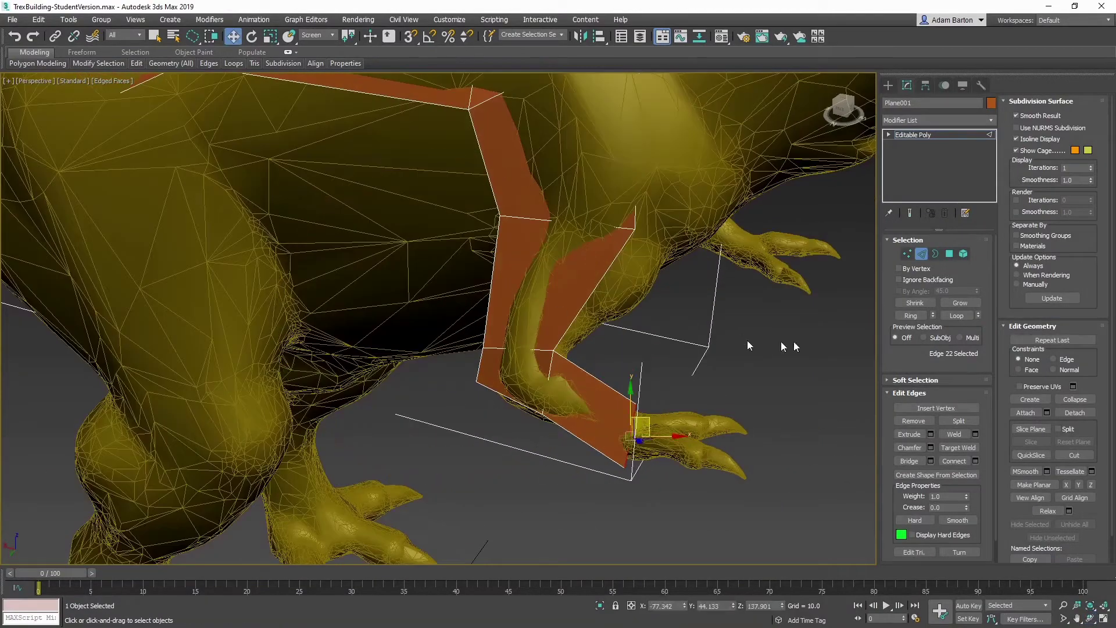
Move the forearm polygon's two end vertices inward to match the wrist's thickness
click(907, 253)
click(636, 402)
drag(636, 402, 626, 406)
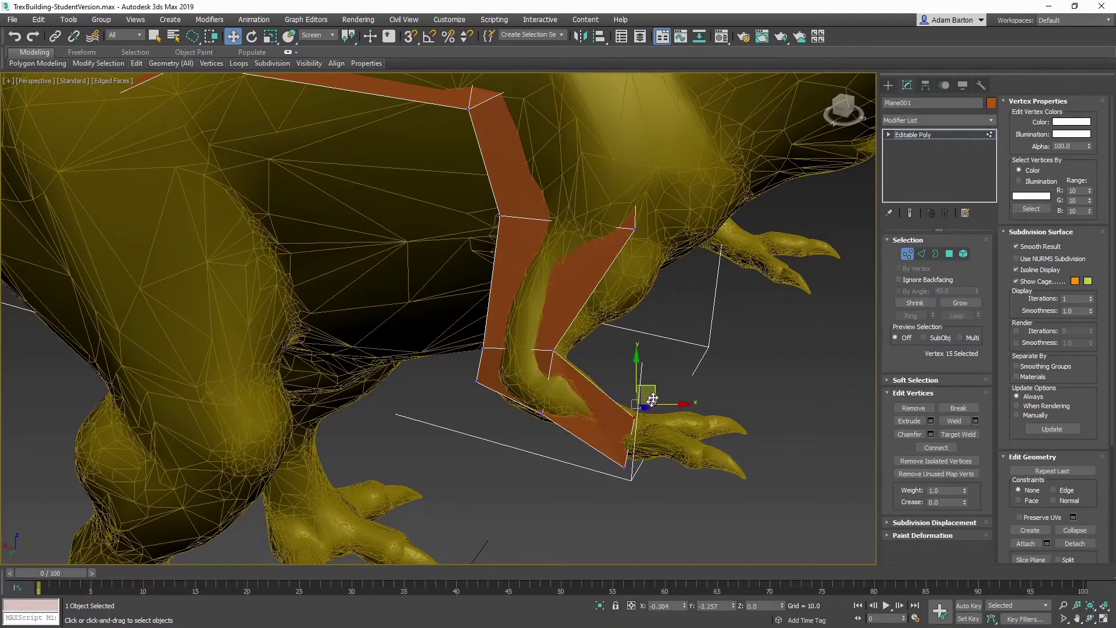
click(632, 470)
drag(635, 448, 618, 432)
click(709, 280)
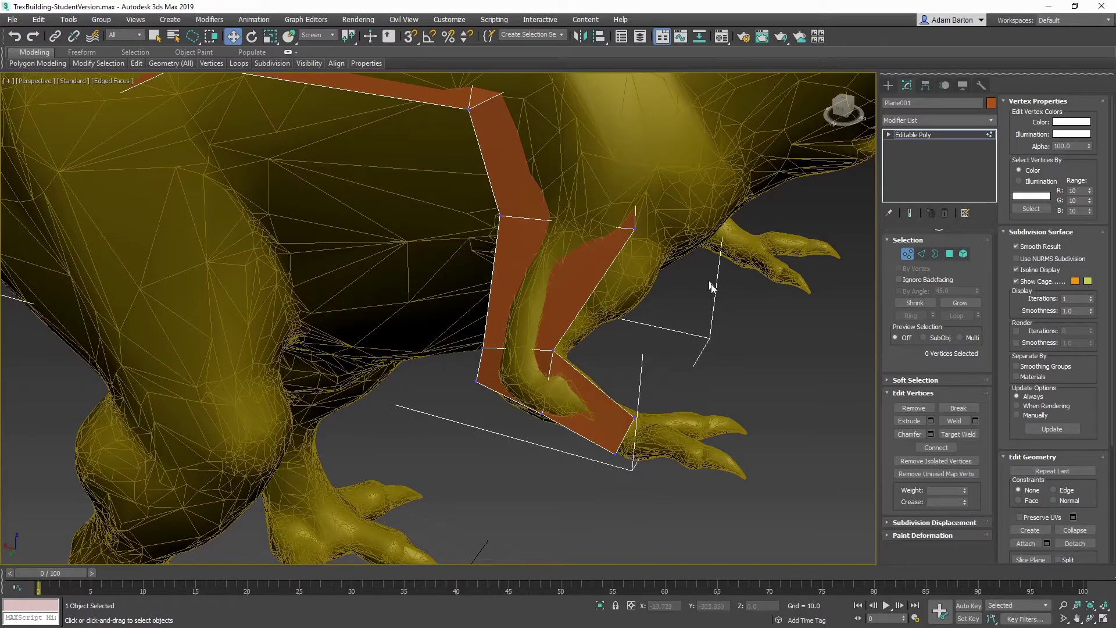
Select the edge ring starting from the upper-arm edge and isolate the half mesh to examine the strip's flow
click(921, 254)
click(528, 219)
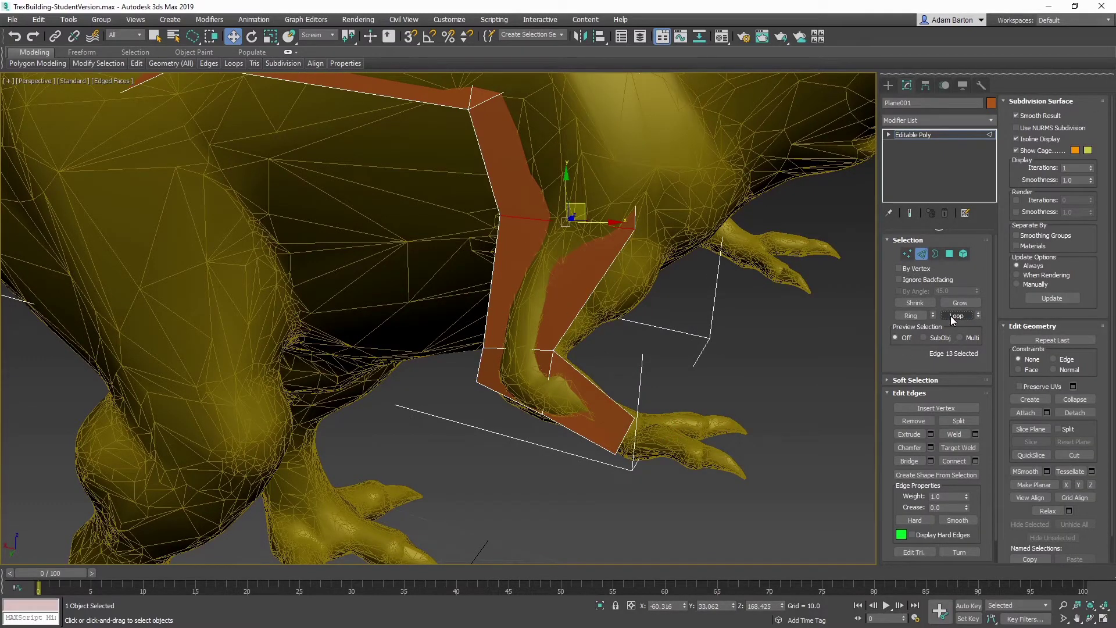
click(918, 316)
click(1079, 618)
drag(637, 299, 717, 461)
scroll(717, 461, down, 3)
drag(665, 377, 636, 364)
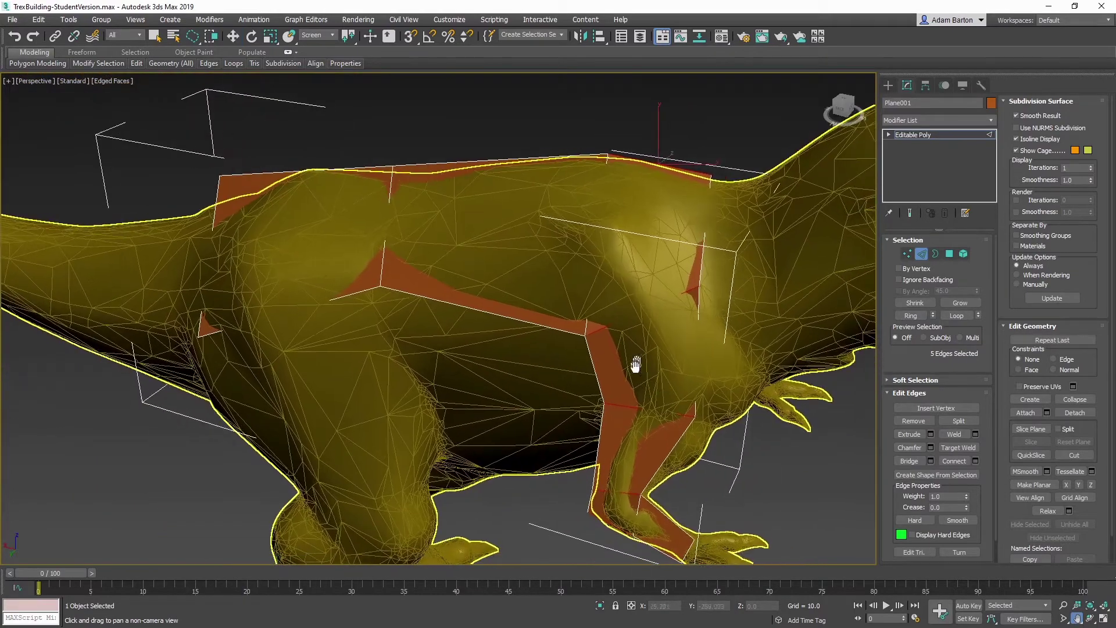
click(600, 607)
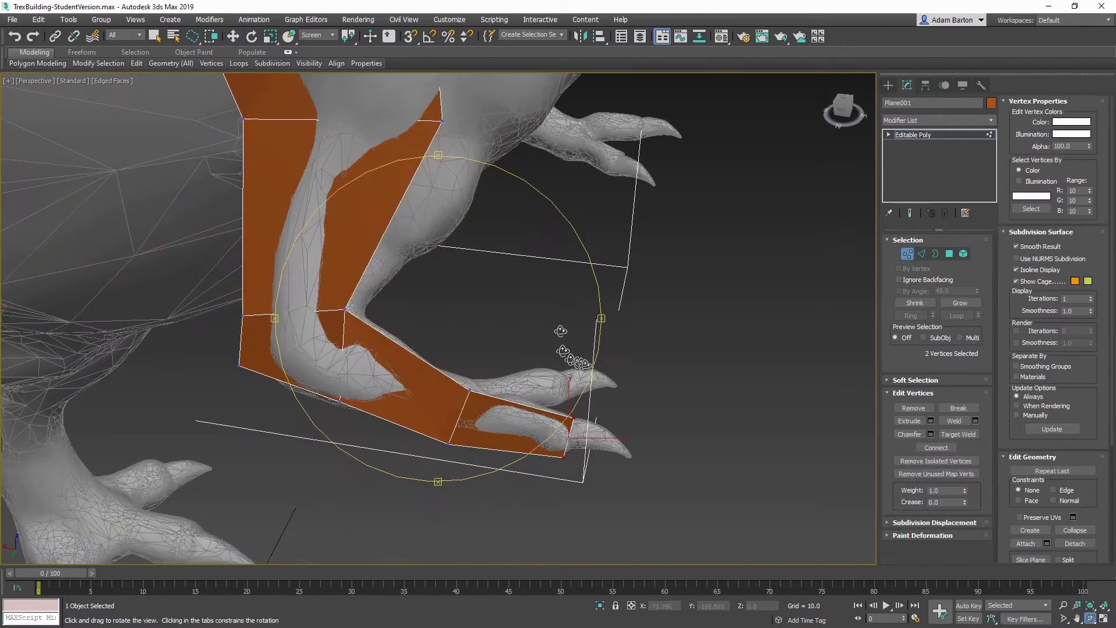
Extend two consecutive polygons from the forearm's upper edge around its inner side, the first ending at about X -71, Y 39, Z 144
drag(594, 436, 496, 351)
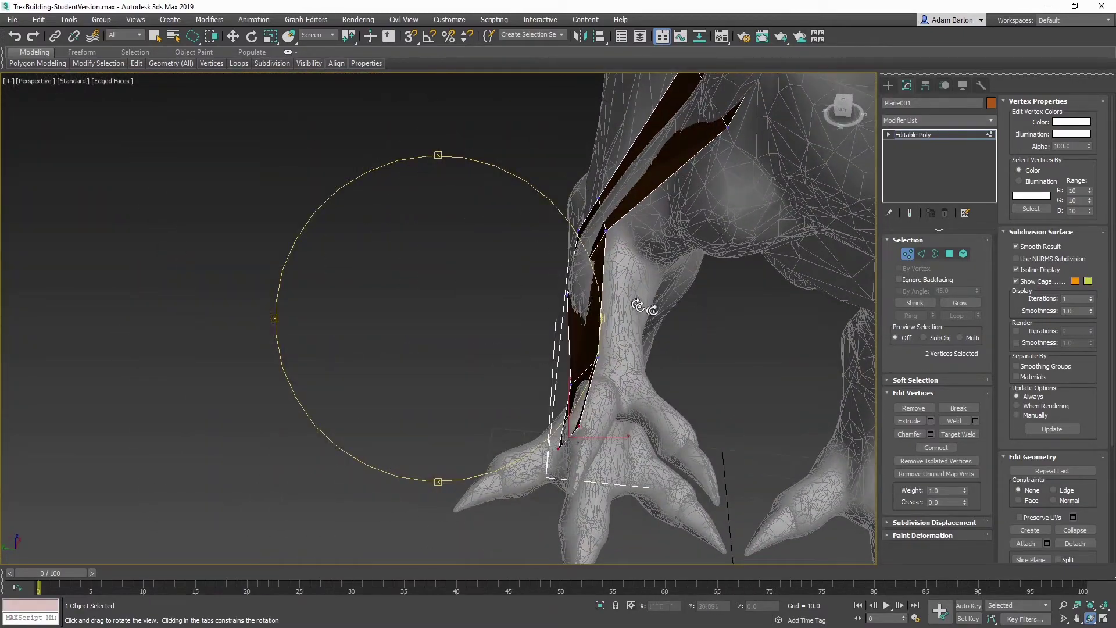
key(w)
click(923, 254)
click(605, 317)
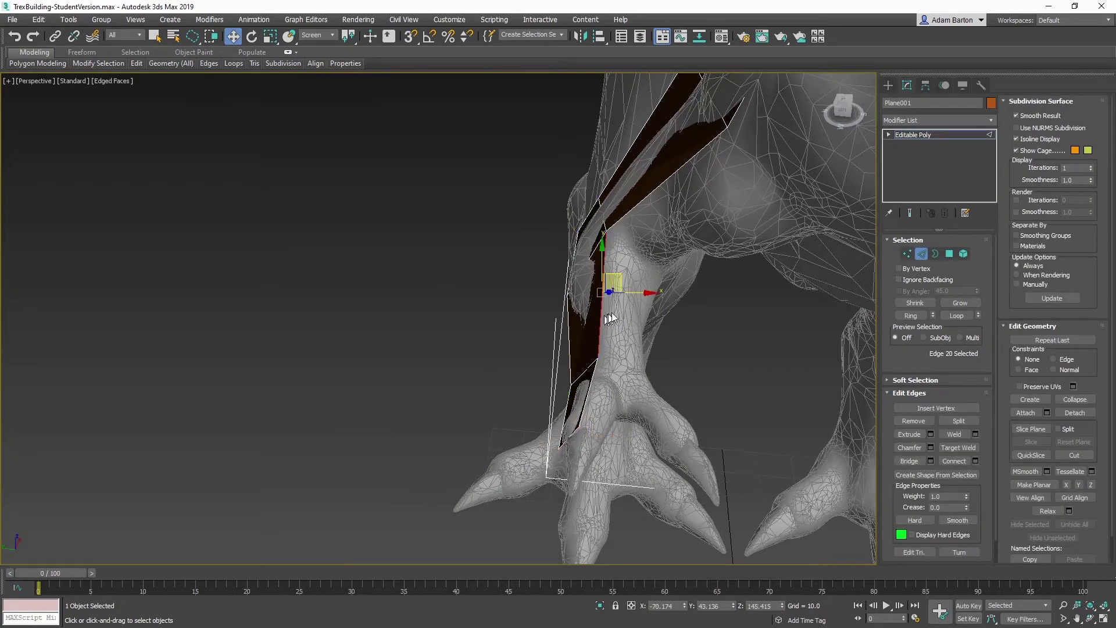
shift+drag(620, 277, 646, 293)
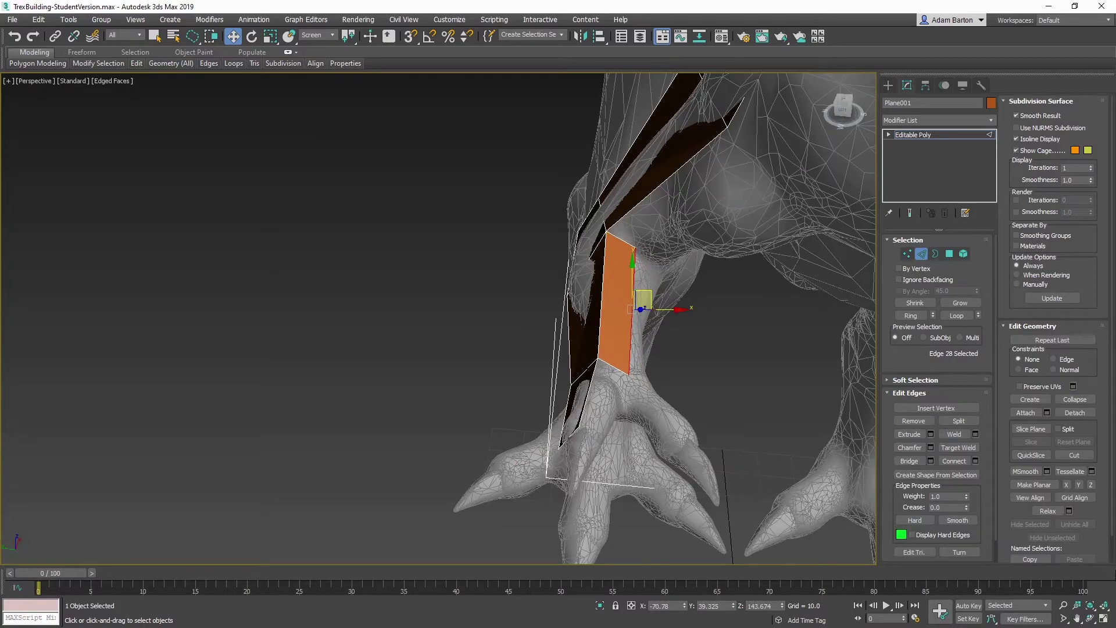
click(1095, 620)
drag(535, 260, 474, 252)
right_click(474, 251)
shift+drag(644, 296, 676, 329)
Extend the inner wrist edge toward the inner finger, placing the new edge at about X -83, Y 37, Z 132
click(600, 375)
click(600, 374)
shift+drag(616, 353, 569, 403)
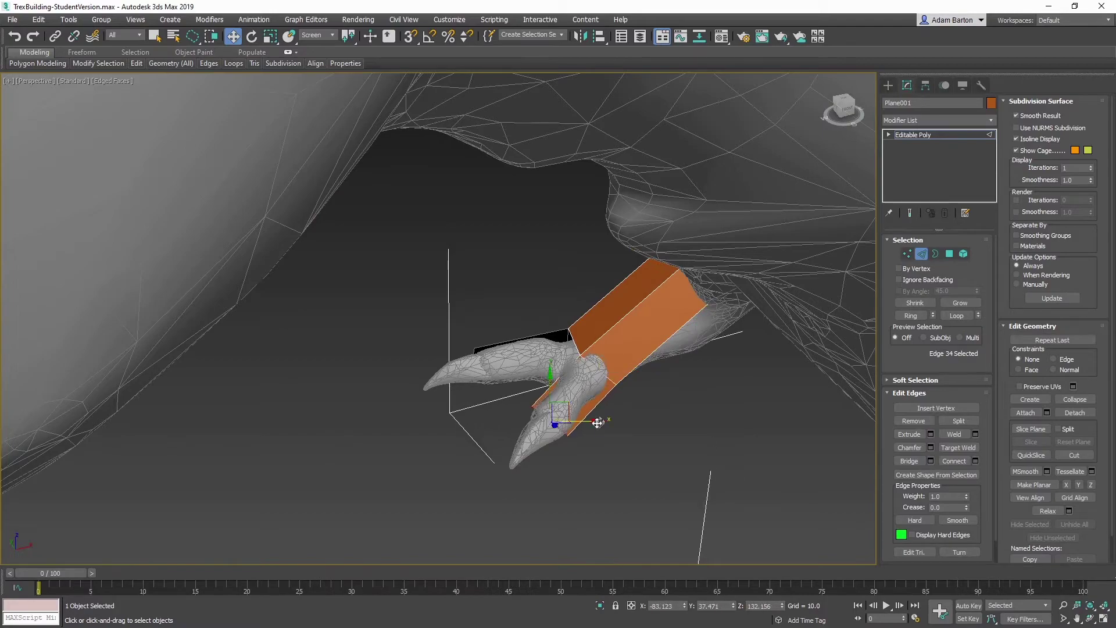
click(1090, 622)
mouse_move(526, 334)
mouse_down()
mouse_move(451, 264)
mouse_move(523, 344)
mouse_up()
right_click(523, 344)
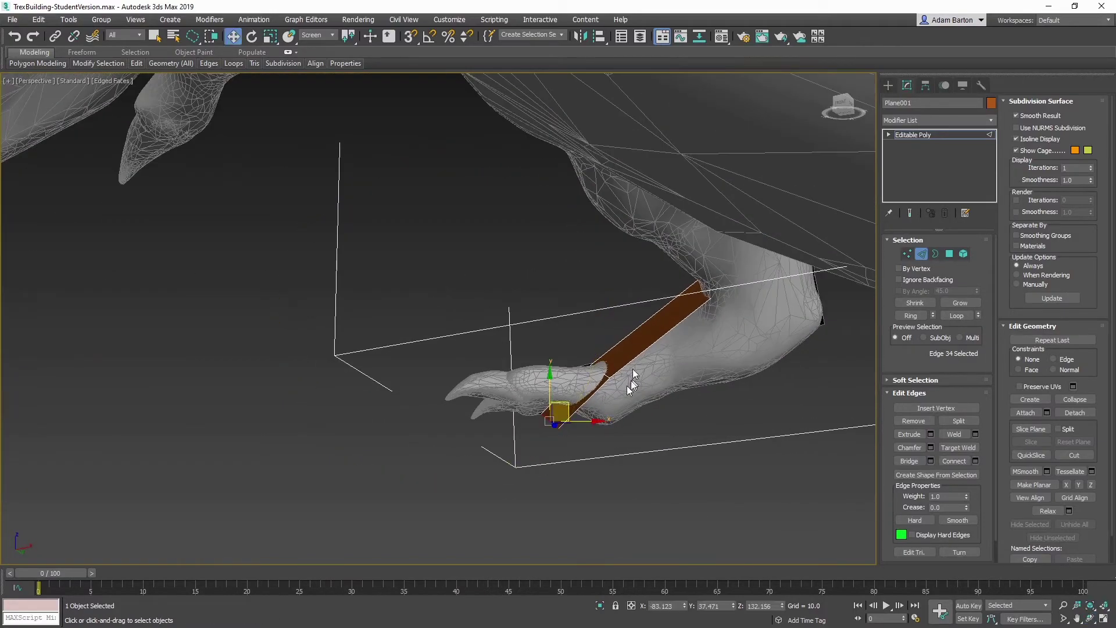
Reposition the inner finger polygon's end edge along the finger to about X -86, Y 32, Z 139
click(509, 367)
click(1090, 620)
drag(456, 329, 524, 349)
right_click(524, 350)
click(1091, 619)
drag(459, 311, 461, 351)
right_click(461, 352)
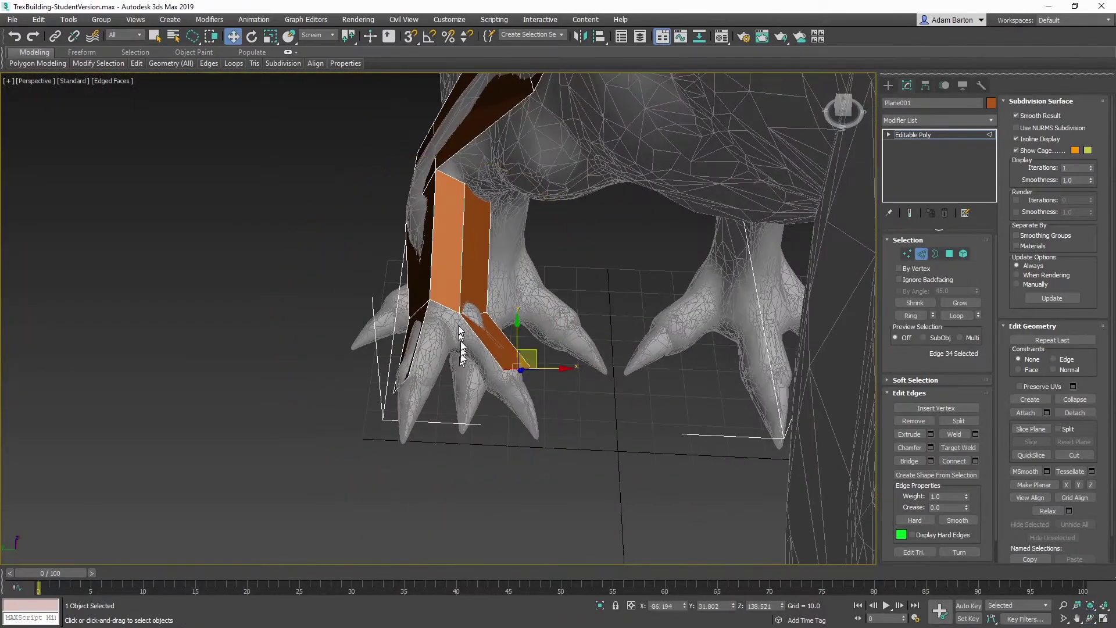
Extend the top wrist edge forward to form a polygon over the outer finger
mouse_move(461, 290)
shift+mouse_down()
mouse_move(434, 379)
mouse_move(549, 366)
mouse_move(405, 371)
mouse_move(456, 312)
shift+mouse_up()
click(1091, 619)
right_click(405, 370)
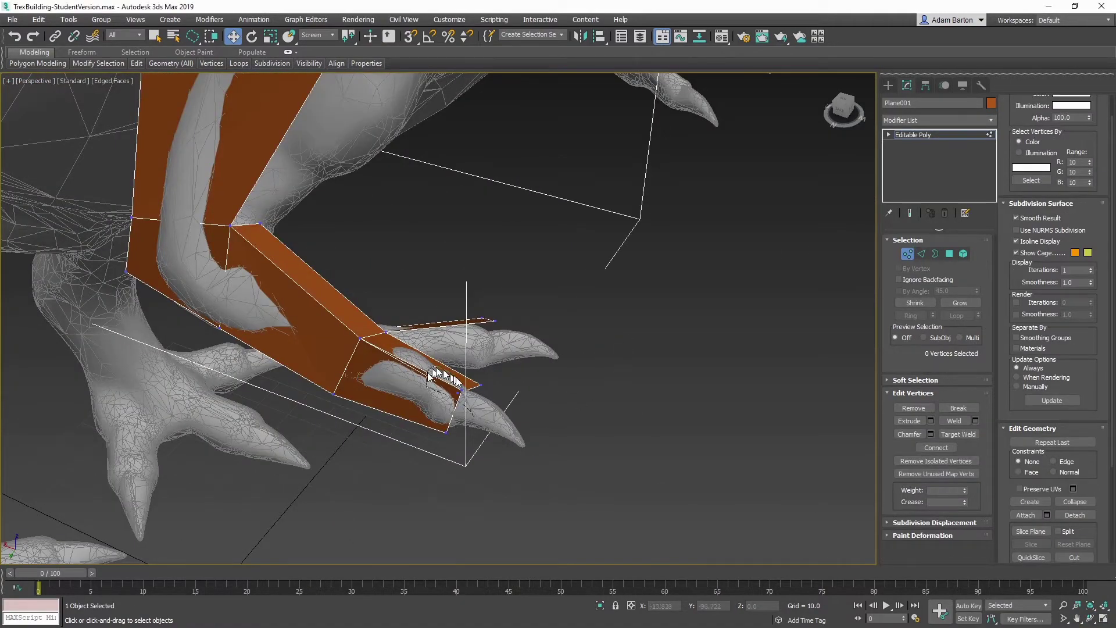
Try to weld the adjacent vertices at the tip of the outer finger
click(954, 421)
scroll(541, 302, down, 4)
alt+middle_drag(541, 290, 422, 275)
drag(465, 285, 420, 271)
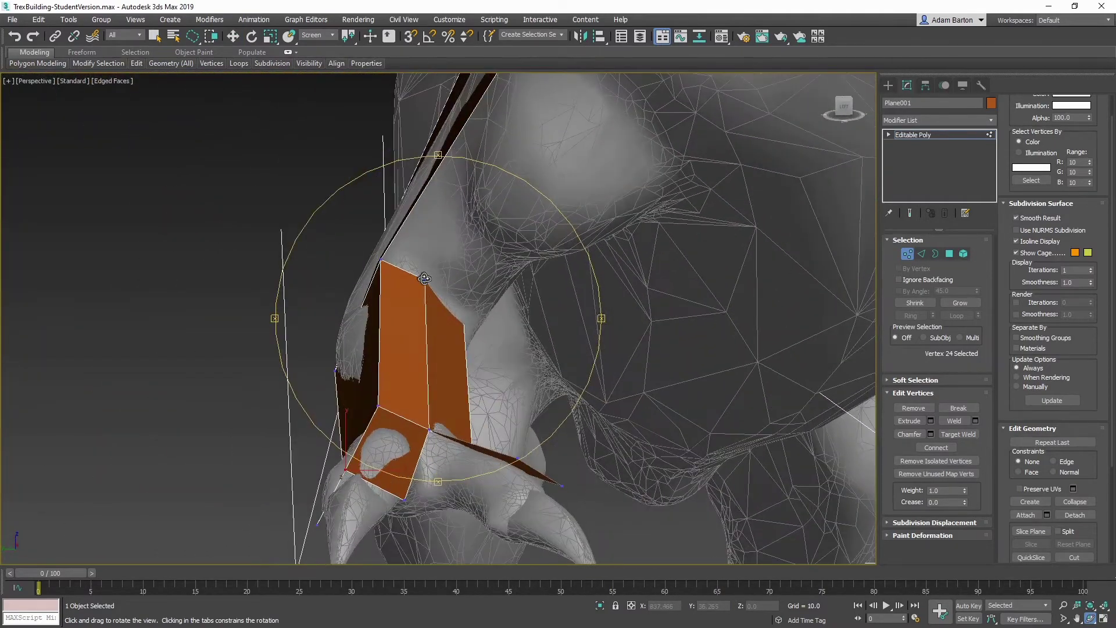
key(ctrl+z)
Target-weld the middle upper vertex of the inner forearm polygons to the neighbouring vertex on the inner side, working in wireframe
key(F3)
right_click(500, 313)
click(958, 435)
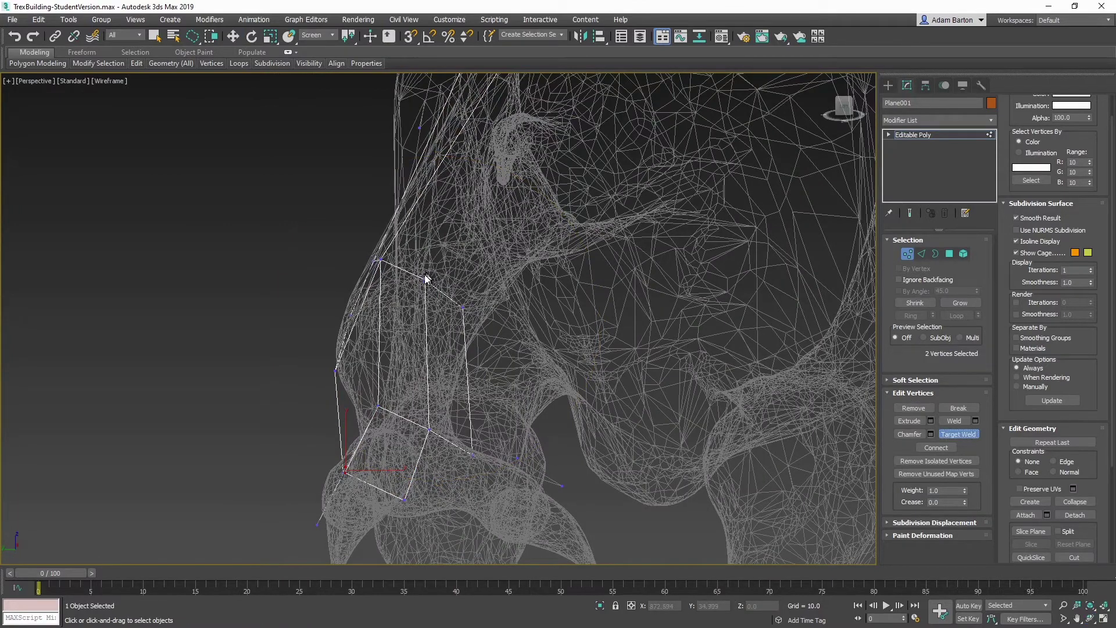
key(w)
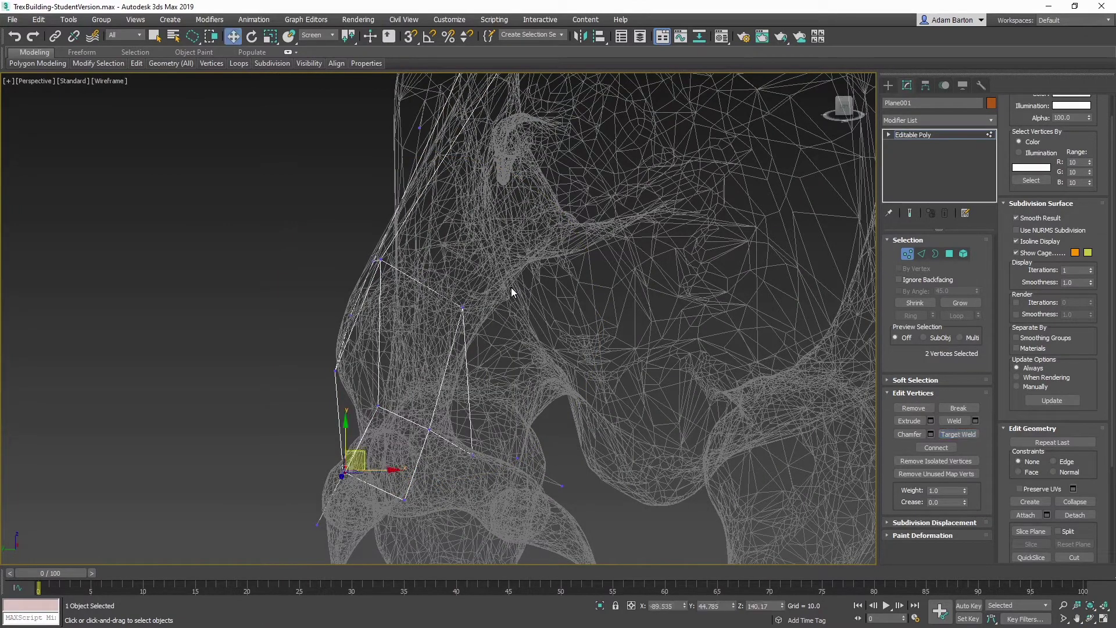
key(F3)
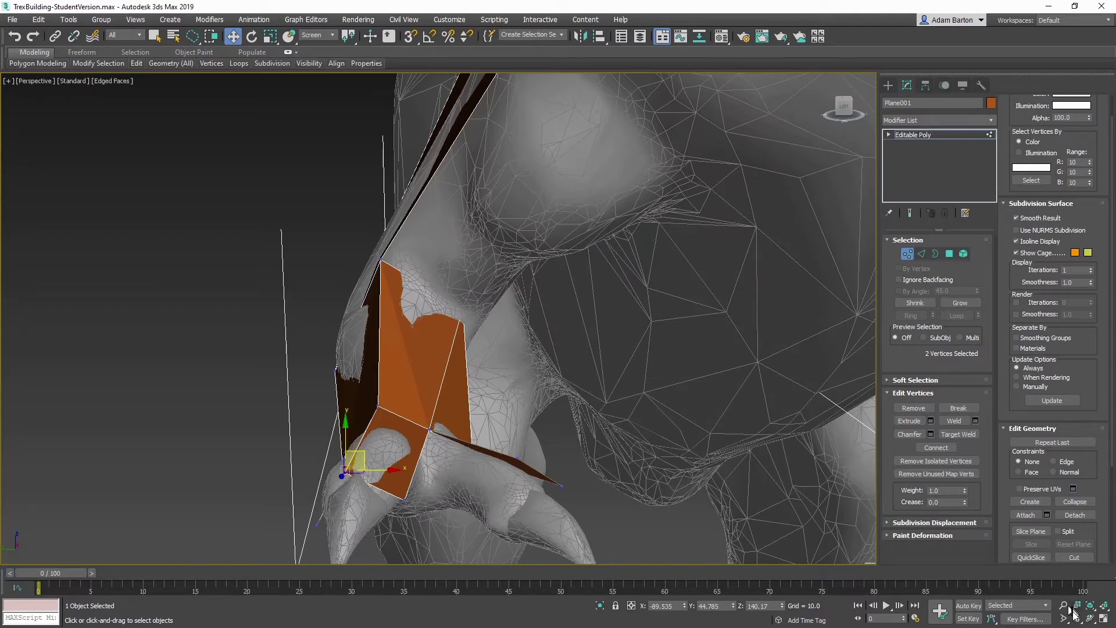
Select the inner finger's end edge and its ring, and isolate the mesh to examine the arm and finger polygons
click(1087, 620)
drag(513, 320, 523, 384)
scroll(503, 355, down, 3)
right_click(524, 383)
click(921, 254)
click(643, 416)
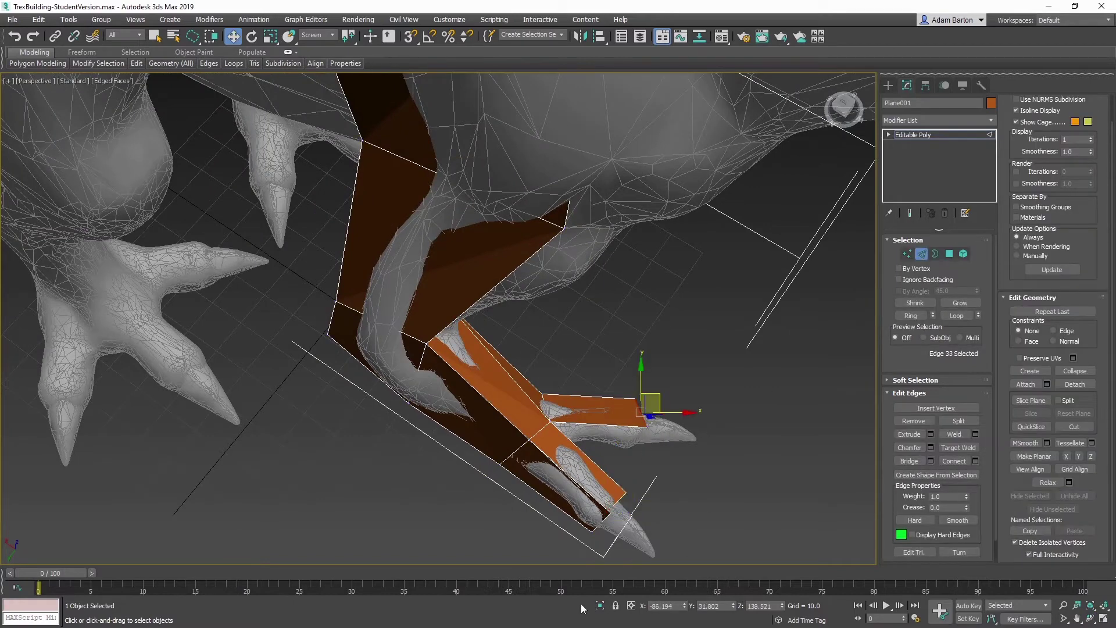
click(600, 606)
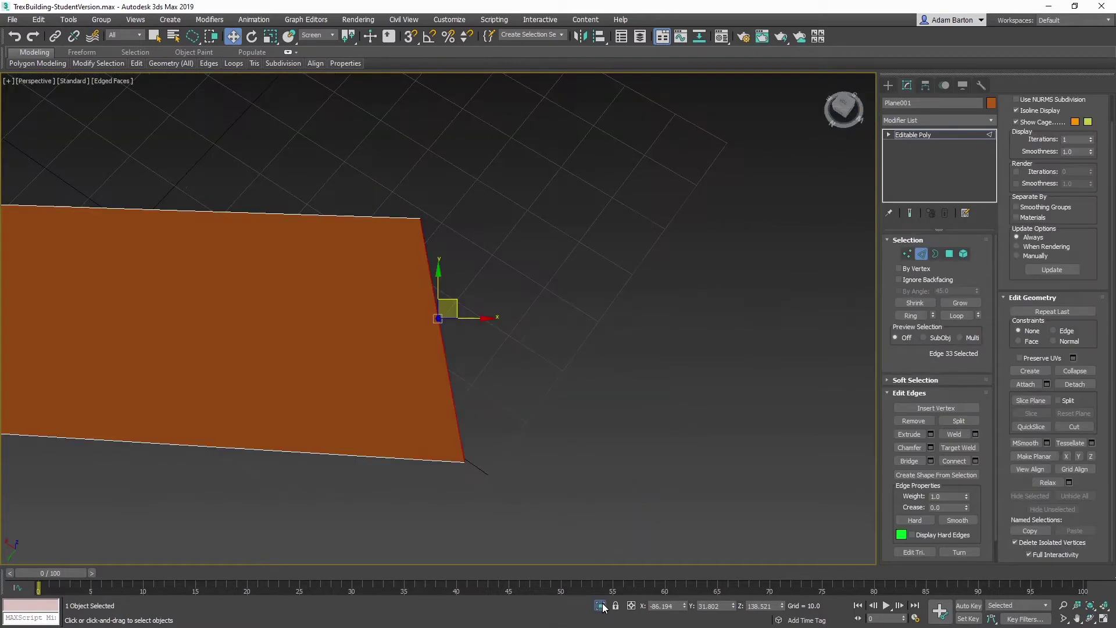
click(1079, 620)
scroll(573, 401, down, 8)
drag(496, 389, 504, 347)
scroll(505, 347, up, 2)
right_click(616, 340)
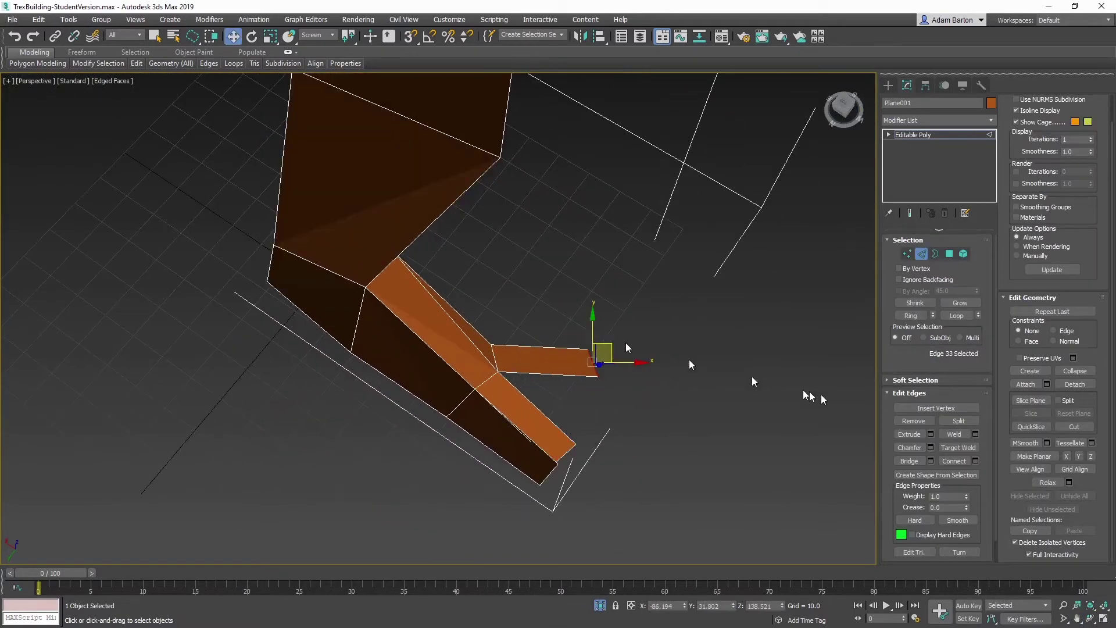
click(912, 316)
click(1090, 619)
drag(527, 333, 592, 365)
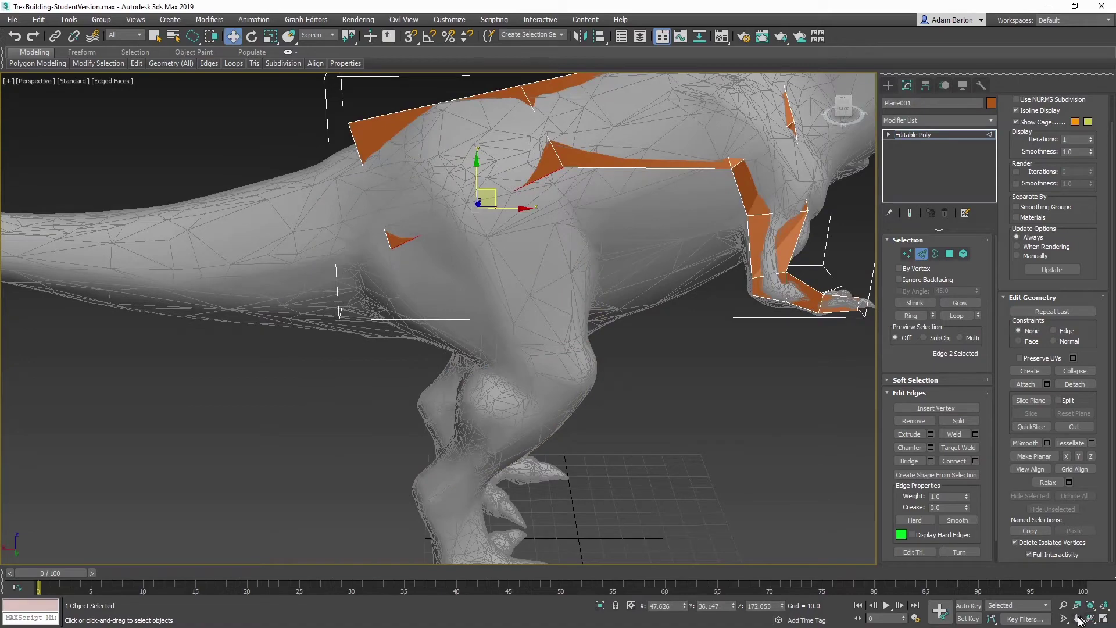
Extend a large polygon from the mesh's lower hip edge down over the thigh toward the knee
click(1079, 618)
drag(738, 436, 767, 444)
right_click(718, 381)
shift+drag(524, 200, 615, 319)
click(1090, 619)
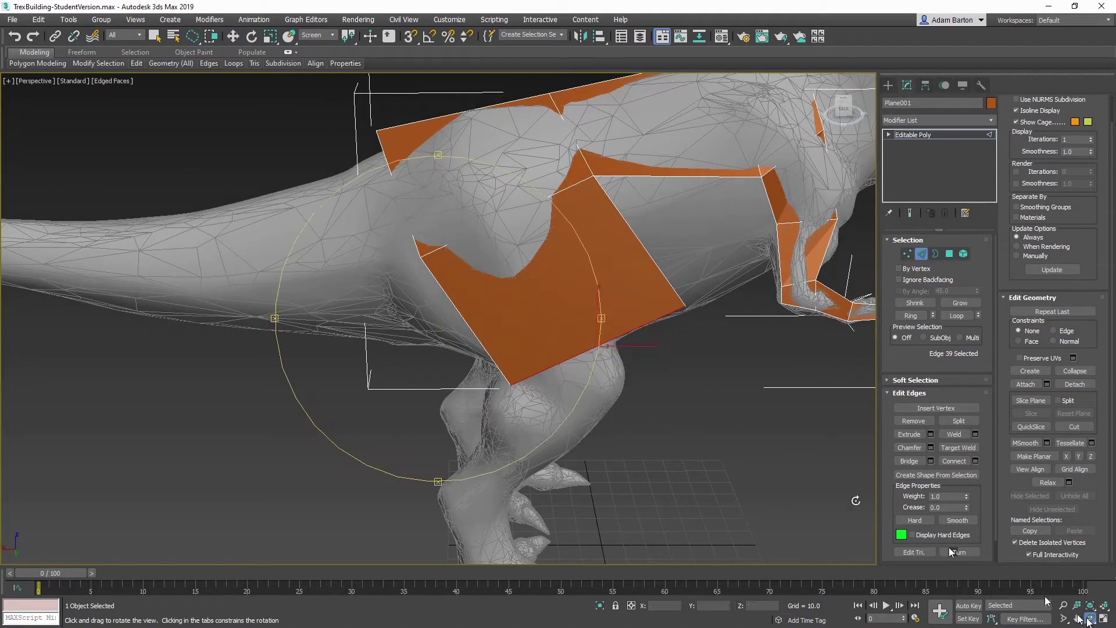
drag(549, 335, 540, 294)
right_click(540, 296)
drag(614, 329, 602, 337)
Fit the thigh polygon's two lower corner vertices to the front and back of the knee
click(907, 253)
mouse_move(687, 272)
mouse_down()
mouse_move(656, 292)
mouse_move(642, 381)
mouse_up()
drag(736, 606, 476, 6)
click(505, 390)
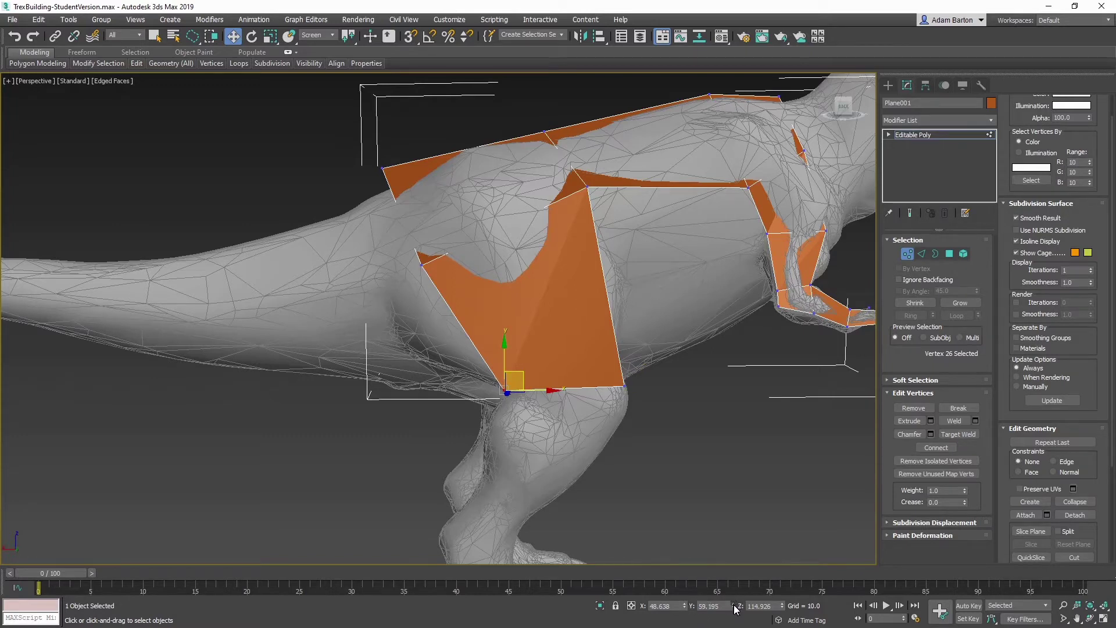
drag(735, 608, 739, 21)
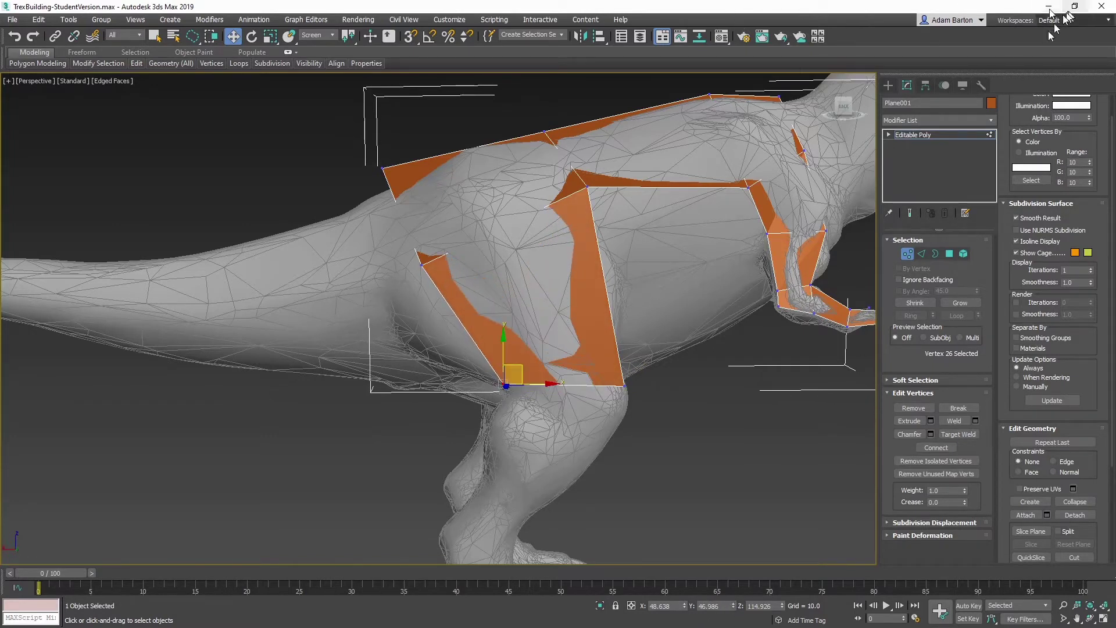
Extend a polygon from the mesh's knee edge down over the lower leg to the ankle
click(1080, 617)
drag(648, 401, 597, 358)
scroll(639, 325, up, 3)
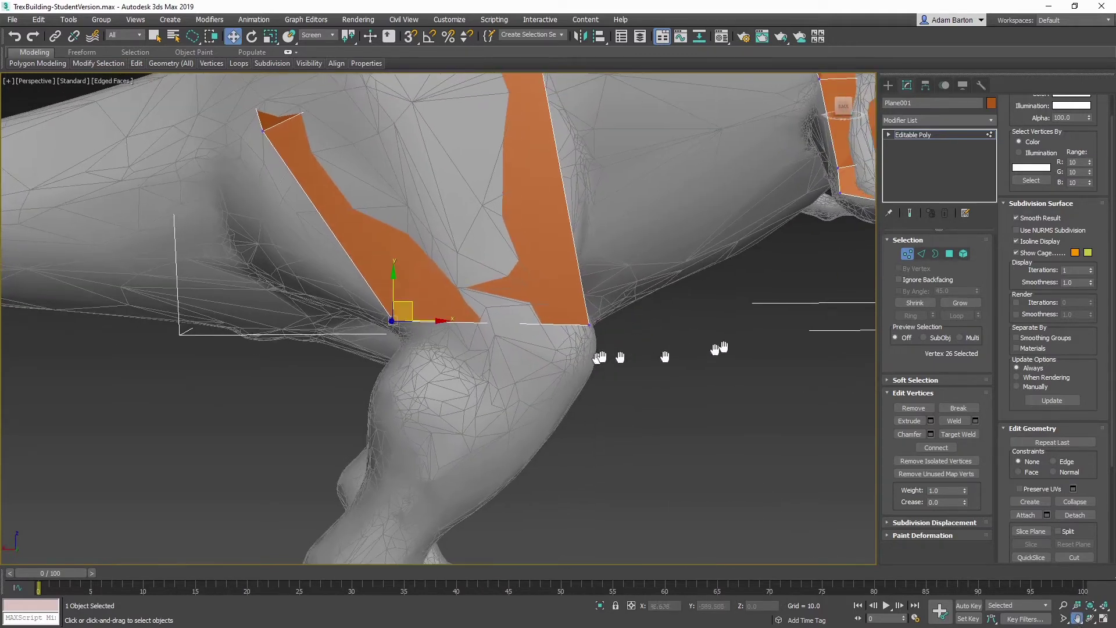
click(921, 254)
shift+drag(505, 307, 448, 512)
click(1077, 617)
drag(614, 484, 731, 288)
right_click(724, 295)
Move the lower front vertex of the lower-leg polygon in to the front of the ankle
click(908, 254)
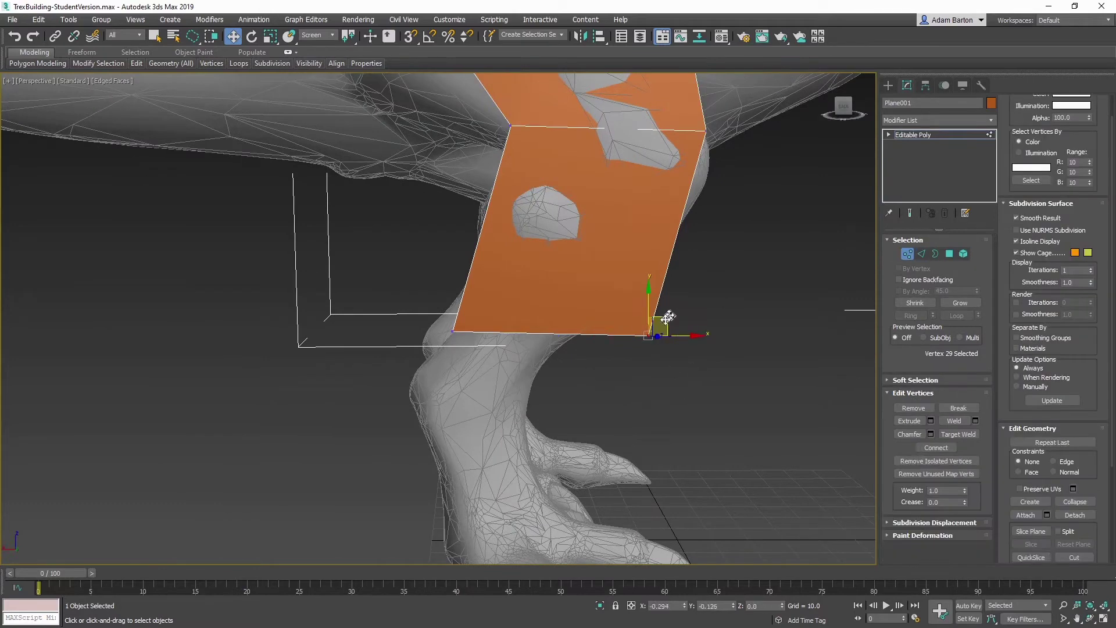
drag(670, 315, 549, 344)
click(454, 336)
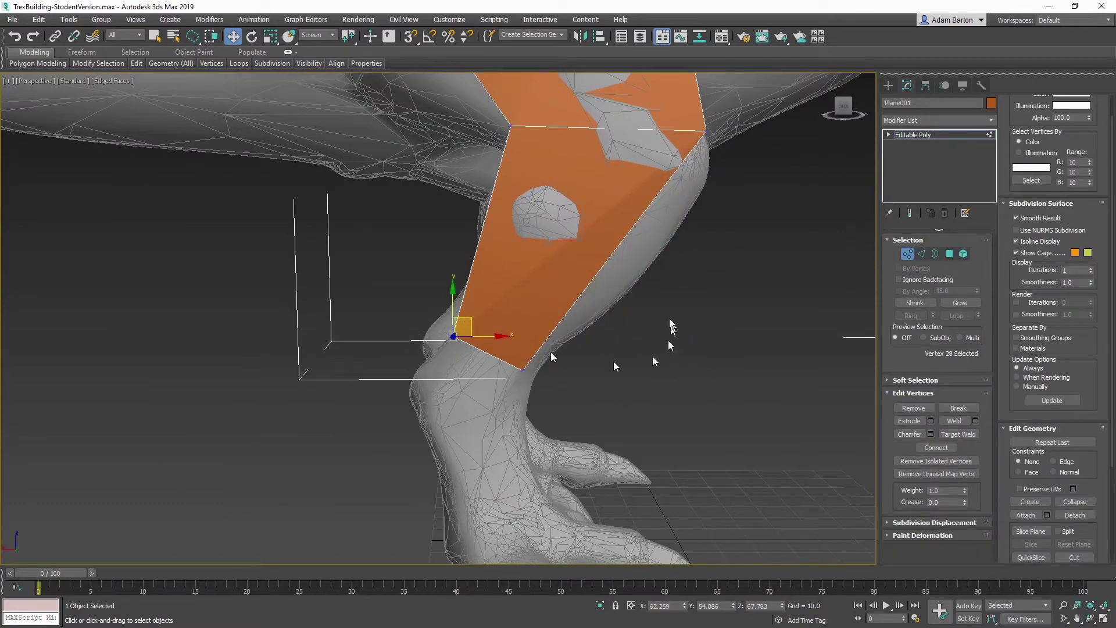
Fit the front knee vertex to the dense model, adjusting its position from two viewing angles
click(707, 130)
drag(718, 123, 727, 134)
click(1091, 617)
drag(494, 364, 791, 428)
right_click(785, 370)
drag(765, 390, 721, 394)
Nudge the front ankle vertex closer to the surface of the dense leg
click(1091, 618)
drag(605, 285, 453, 274)
scroll(465, 285, down, 5)
drag(576, 313, 532, 352)
scroll(523, 320, up, 5)
right_click(566, 313)
click(559, 380)
drag(598, 381, 606, 386)
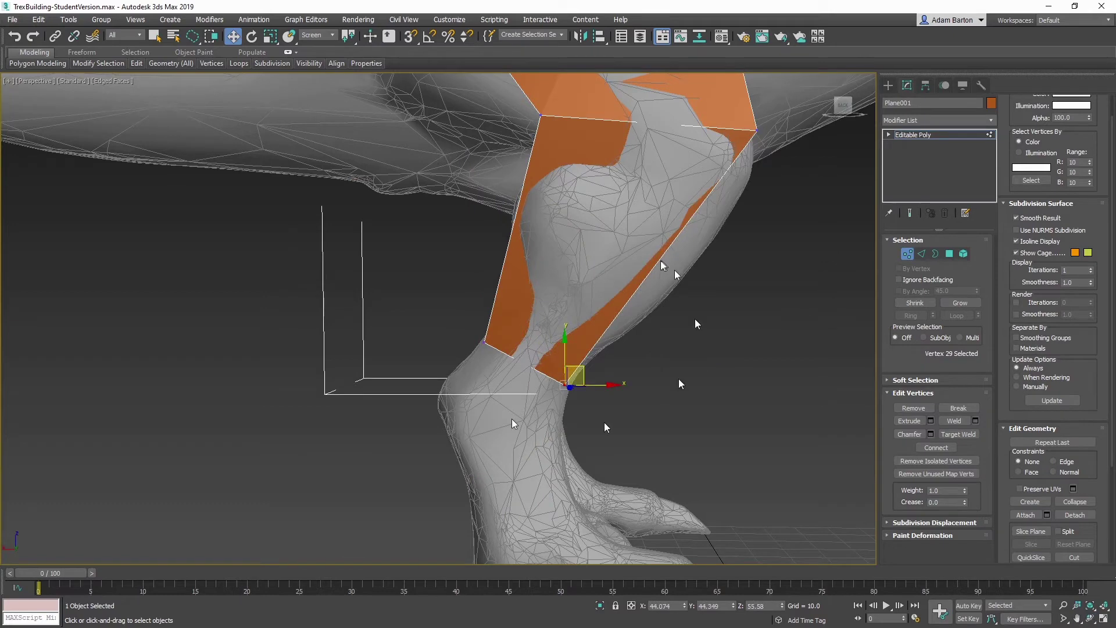
Extend a polygon from the ankle edge down toward the foot
click(1076, 618)
drag(703, 414, 667, 310)
right_click(666, 310)
key(2)
click(504, 268)
shift+drag(490, 238, 568, 432)
Move the lower rear vertex of the new foot polygon down to the heel
key(1)
click(447, 323)
ctrl+click(528, 366)
click(541, 409)
click(438, 429)
drag(448, 421, 449, 444)
Fit the foot polygon's lower front vertex to the base of the toes from several viewing angles
click(558, 440)
click(1094, 619)
drag(616, 250, 494, 303)
right_click(494, 302)
drag(575, 432, 590, 432)
click(1092, 619)
drag(506, 337, 616, 279)
right_click(616, 279)
drag(596, 421, 571, 430)
Extend the foot polygon's bottom edge forward over the outer toe and lower the new edge onto it
click(1092, 619)
drag(488, 285, 604, 337)
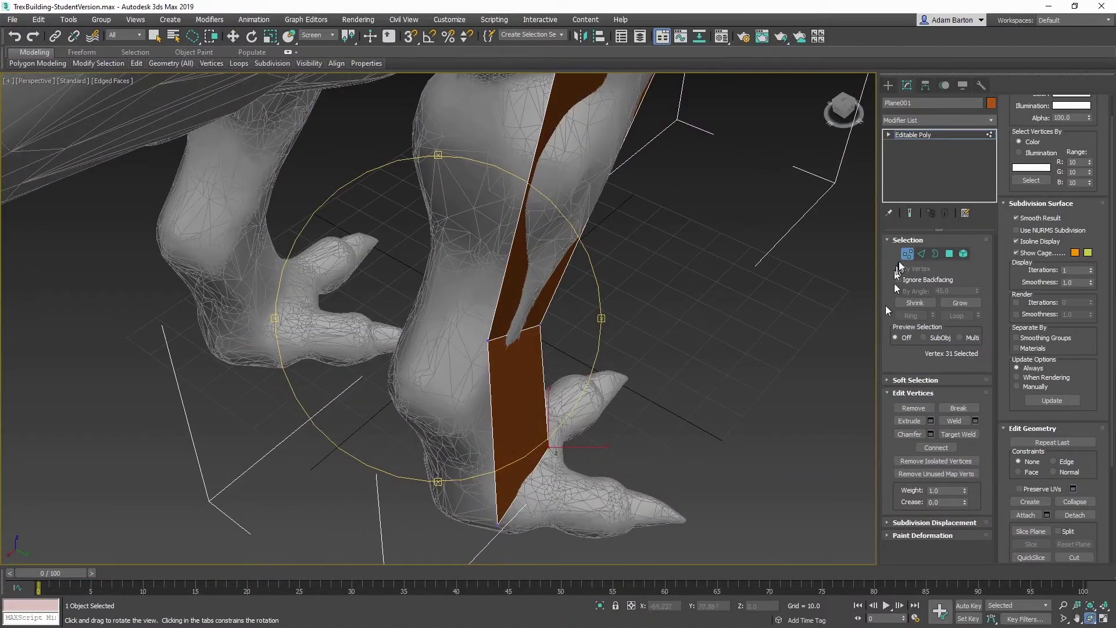
click(921, 253)
click(524, 483)
shift+drag(530, 476, 638, 470)
click(1091, 619)
drag(547, 326, 290, 291)
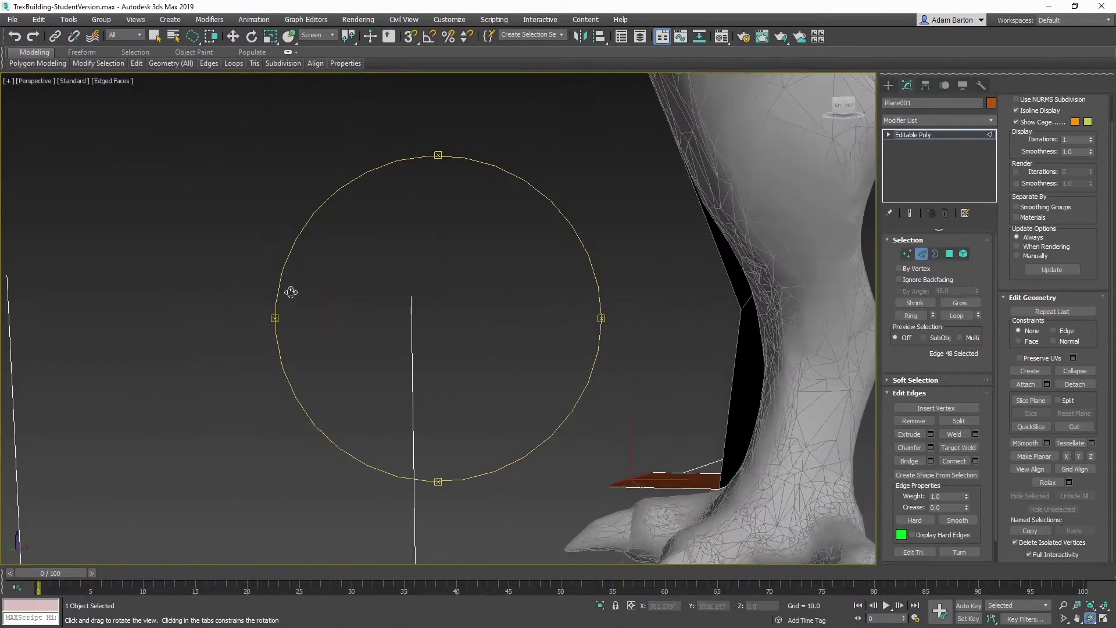
right_click(290, 292)
drag(639, 470, 655, 494)
Fit the end vertices of the outer toe polygon to the toe's shape
click(907, 253)
click(598, 510)
click(1091, 619)
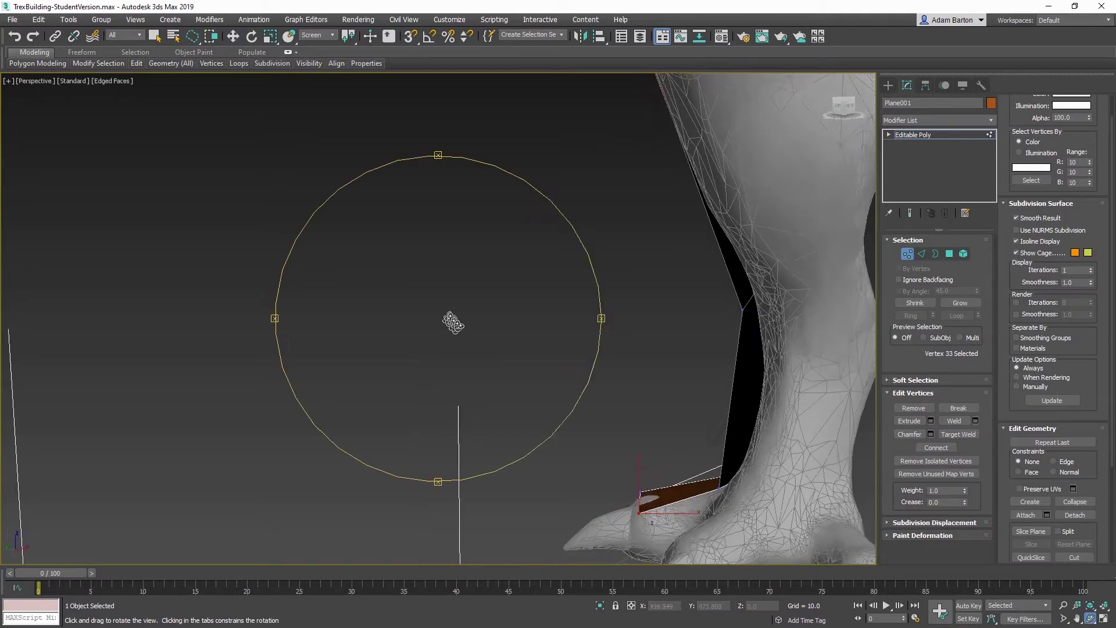
drag(442, 320, 604, 430)
middle_drag(604, 430, 527, 348)
right_click(527, 348)
drag(578, 407, 569, 411)
click(479, 466)
drag(497, 450, 499, 451)
Extend the front vertical edge of the outer foot polygon across the front of the foot
click(1091, 619)
drag(511, 395, 378, 250)
right_click(378, 250)
click(921, 253)
click(529, 334)
shift+drag(541, 327, 646, 321)
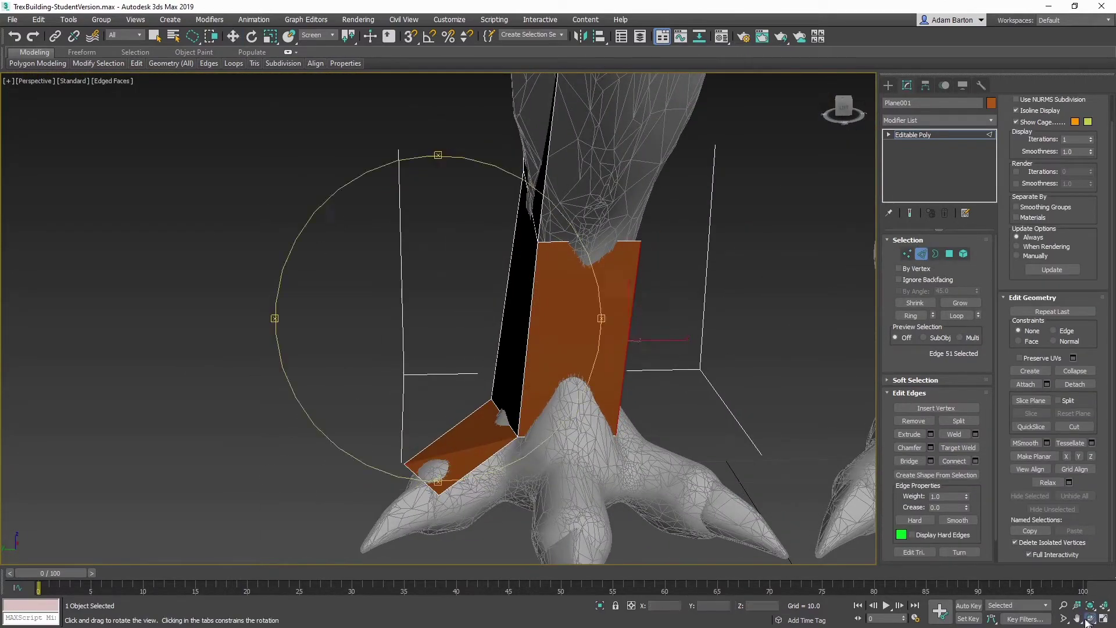
Extend the front foot polygon's bottom edge forward over the middle toe and position the new edge
click(1091, 619)
drag(442, 325, 518, 320)
click(581, 446)
click(1091, 619)
drag(396, 313, 570, 273)
right_click(569, 273)
drag(586, 432, 590, 399)
shift+drag(590, 399, 735, 458)
click(1091, 619)
drag(541, 291, 418, 360)
mouse_move(734, 454)
mouse_down()
mouse_move(696, 450)
mouse_move(715, 449)
mouse_up()
Fit the end vertices of the middle toe polygon to the toe
click(907, 253)
click(730, 463)
click(627, 458)
drag(638, 447, 661, 437)
click(1092, 619)
drag(570, 361, 459, 273)
right_click(460, 273)
Extend the inner vertical edge of the front foot polygon around the inner side of the foot
click(1091, 619)
drag(465, 325, 459, 250)
click(923, 253)
click(556, 311)
click(1091, 619)
right_click(642, 293)
drag(655, 305, 707, 317)
click(1091, 619)
drag(465, 308, 625, 285)
right_click(625, 285)
drag(688, 326, 776, 327)
Extend the bottom edge of the inner foot polygon forward over the inner toe
click(1091, 619)
drag(570, 343, 431, 375)
right_click(431, 375)
click(726, 415)
shift+drag(724, 400, 595, 436)
Fit the two end vertices of the inner toe polygon to the toe's width and direction
click(1091, 619)
drag(419, 313, 549, 314)
alt+middle_drag(549, 313, 504, 401)
key(1)
click(506, 486)
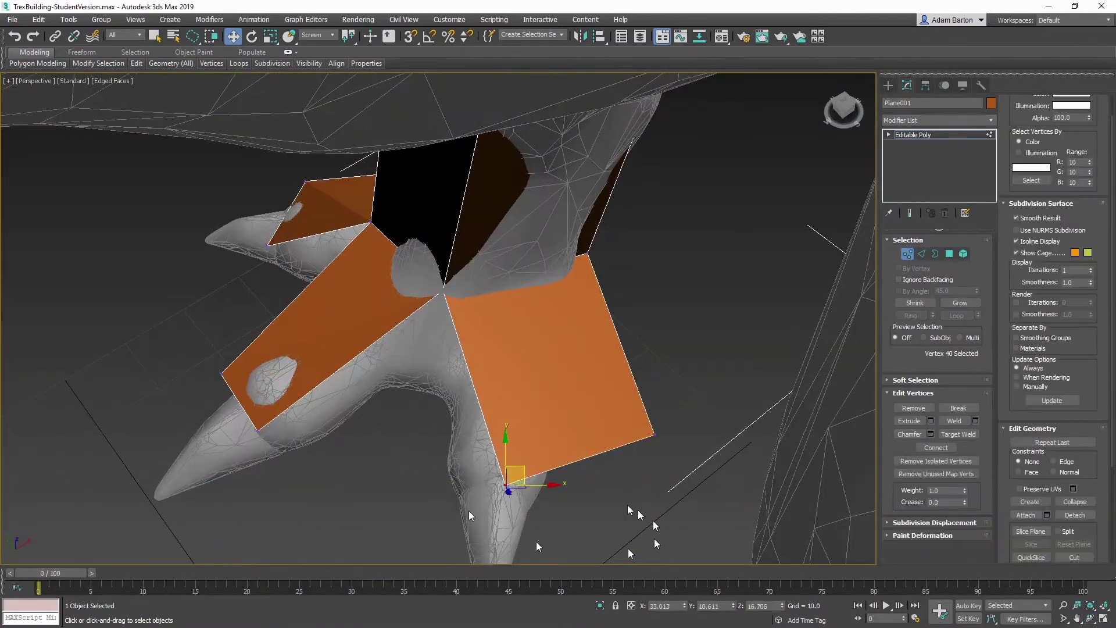
drag(516, 474, 452, 463)
click(652, 438)
drag(665, 425, 563, 460)
Nudge a lower foot vertex into place and move the rear ankle vertex out to the back of the ankle
alt+middle_drag(534, 437, 465, 360)
click(449, 445)
drag(457, 441, 460, 454)
alt+middle_drag(538, 270, 528, 295)
click(445, 232)
drag(452, 226, 420, 242)
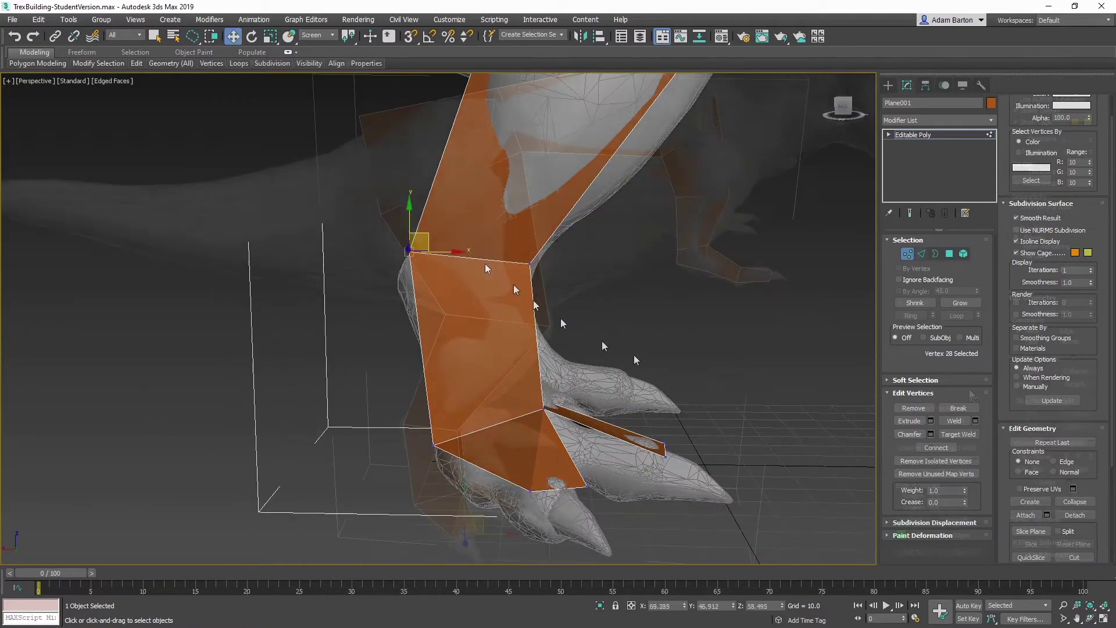
Select the outer toe's end edge and its ring to examine the polygons running up the leg
scroll(634, 354, down, 5)
key(2)
click(464, 533)
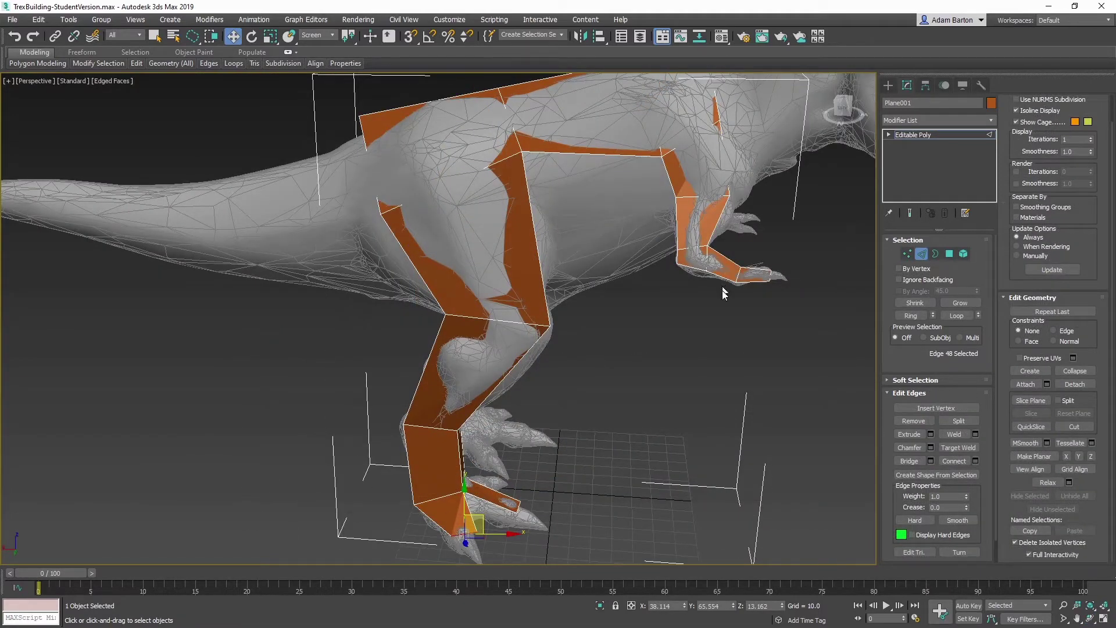
click(925, 317)
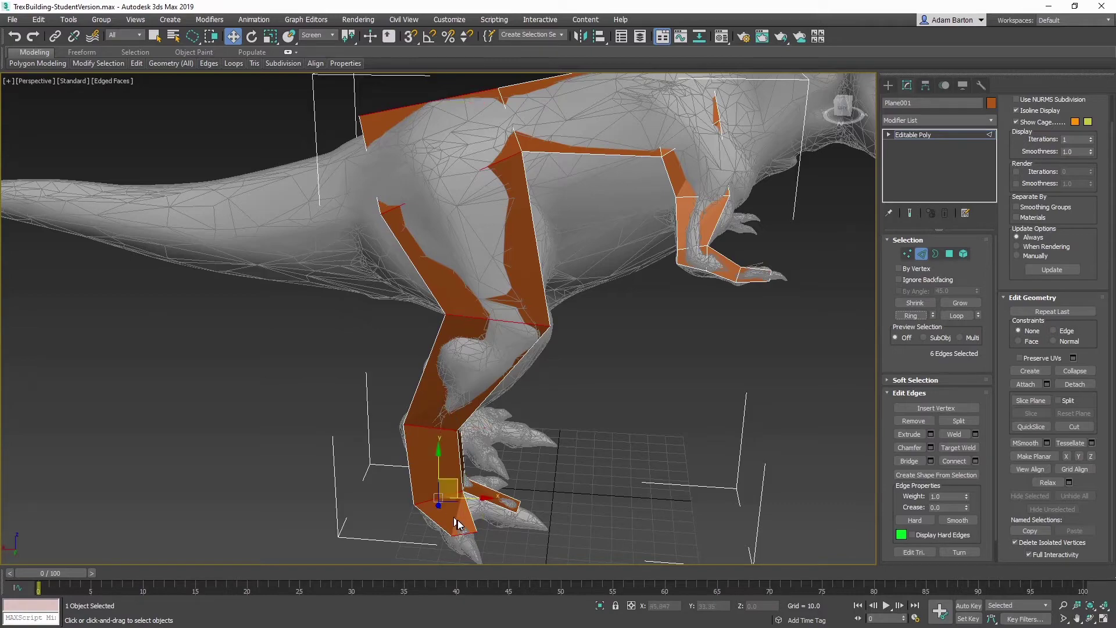
click(1088, 620)
drag(360, 250, 475, 249)
key(Escape)
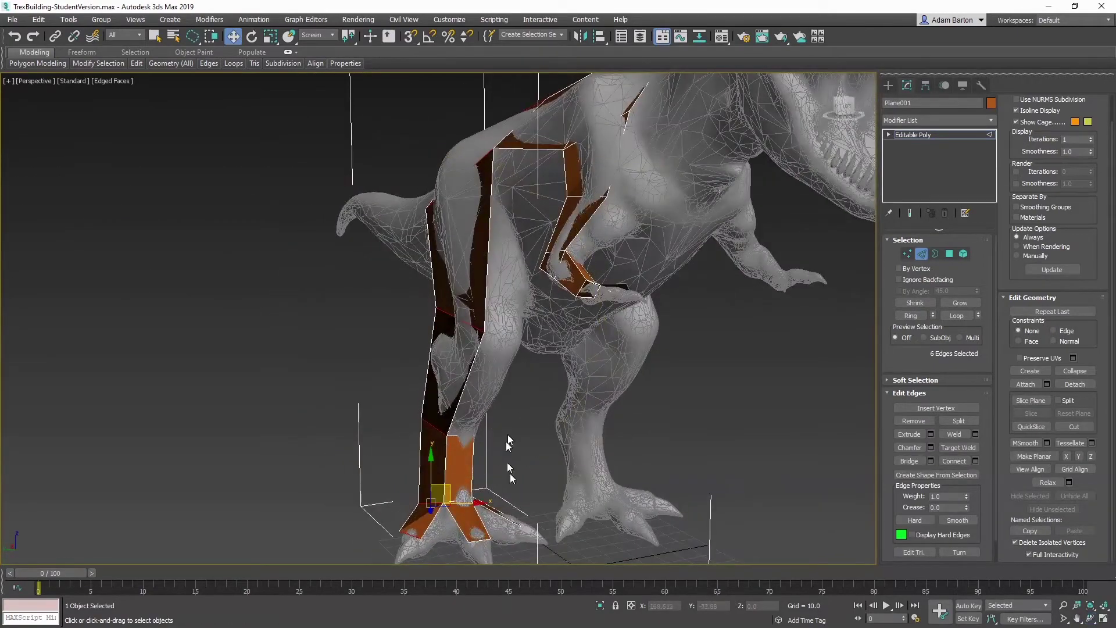
Select the middle toe's end edge and its ring to examine the polygons up to the ankle
click(484, 541)
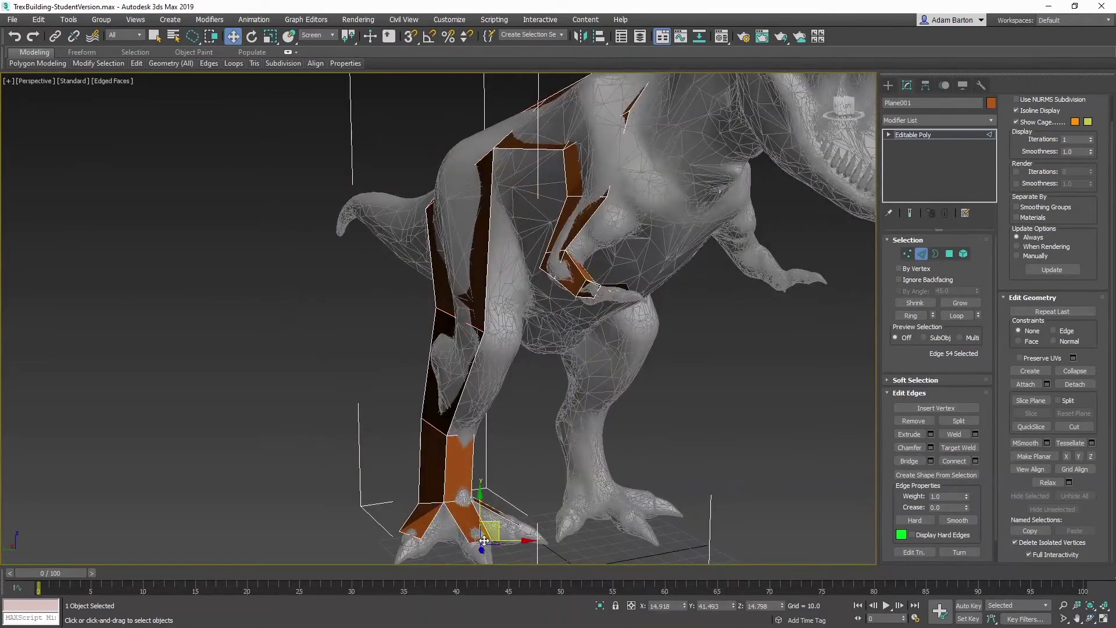
click(922, 315)
click(478, 530)
click(467, 434)
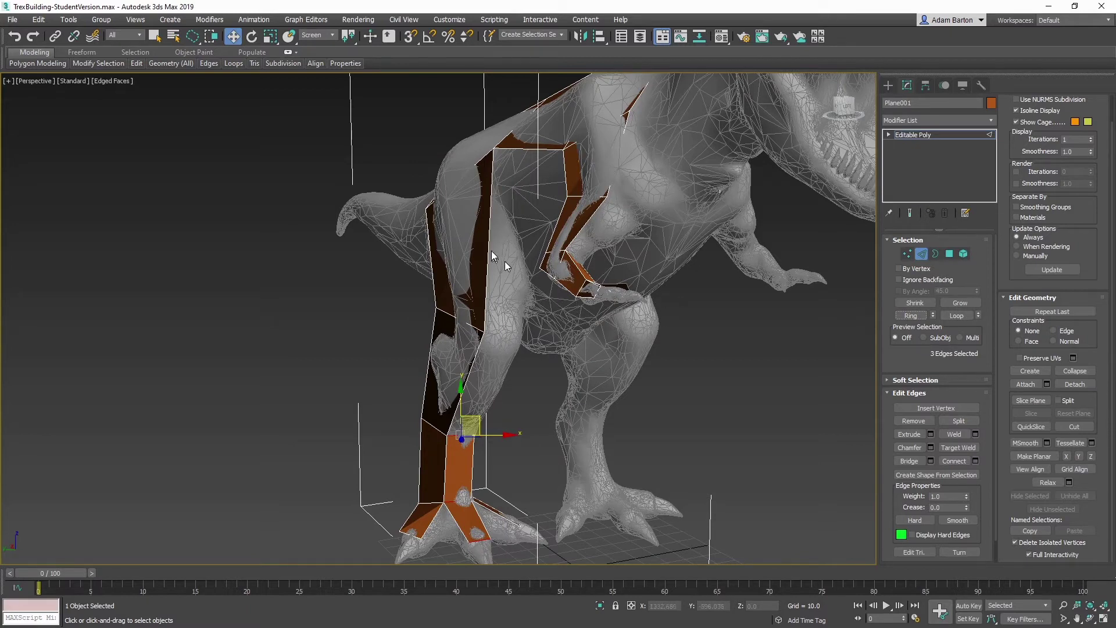
Select the inner toe's end edge and its ring, using wireframe display to examine the polygons
click(1085, 609)
drag(604, 326, 519, 542)
key(F3)
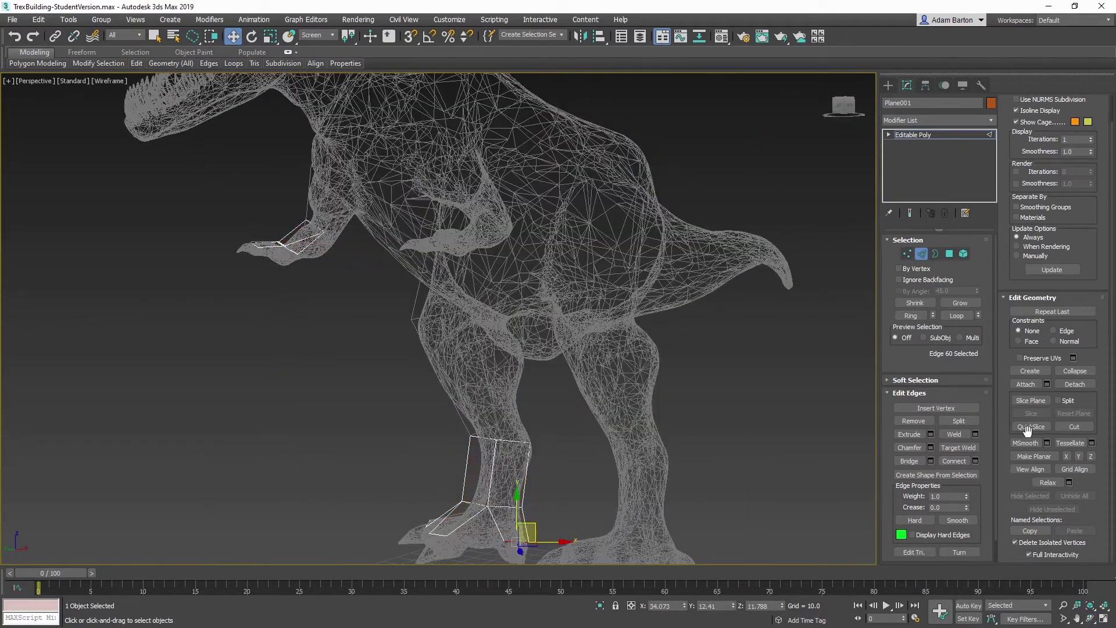
click(913, 315)
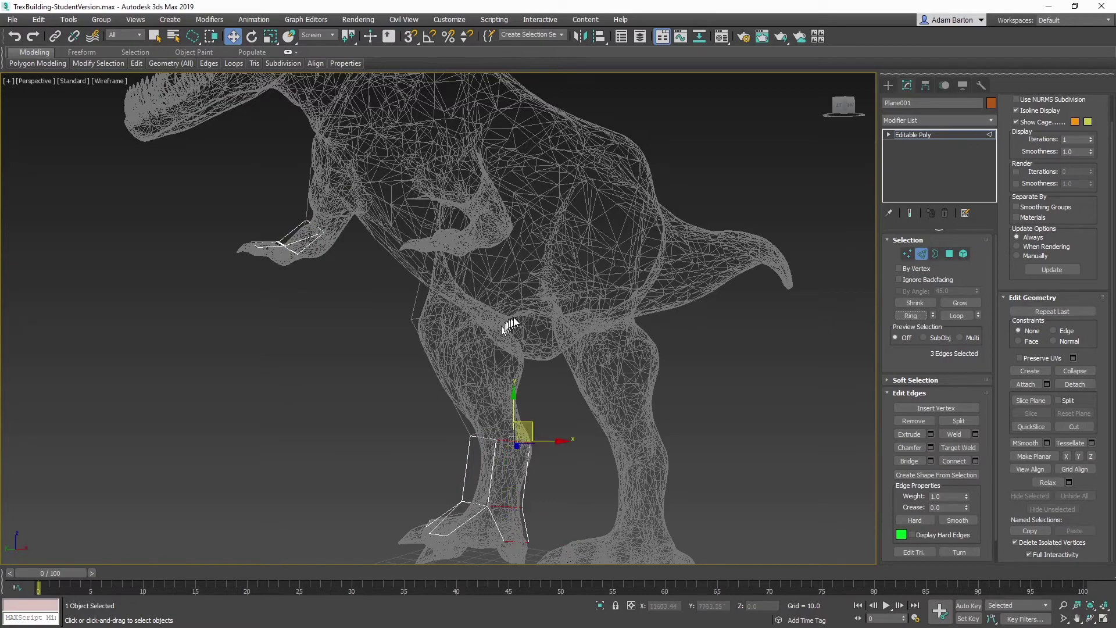
key(F3)
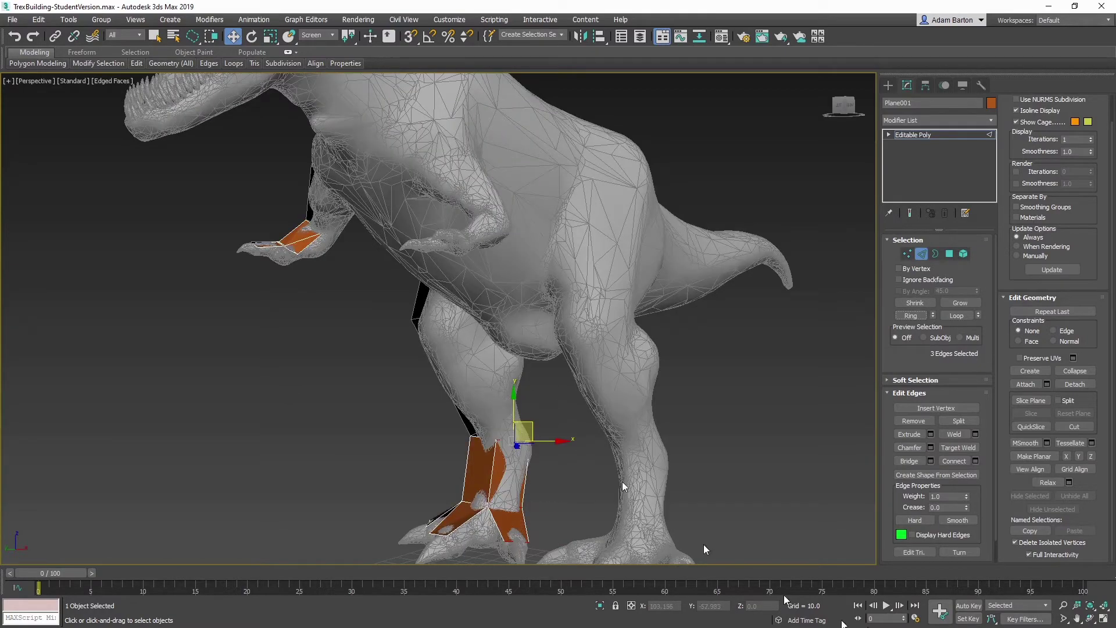
Move the rear hip vertex of the mesh up toward the base of the tail
click(1089, 618)
drag(510, 349, 584, 343)
key(1)
key(w)
click(648, 322)
click(1078, 618)
drag(668, 293, 528, 309)
scroll(526, 308, up, 3)
right_click(525, 321)
drag(519, 349, 486, 260)
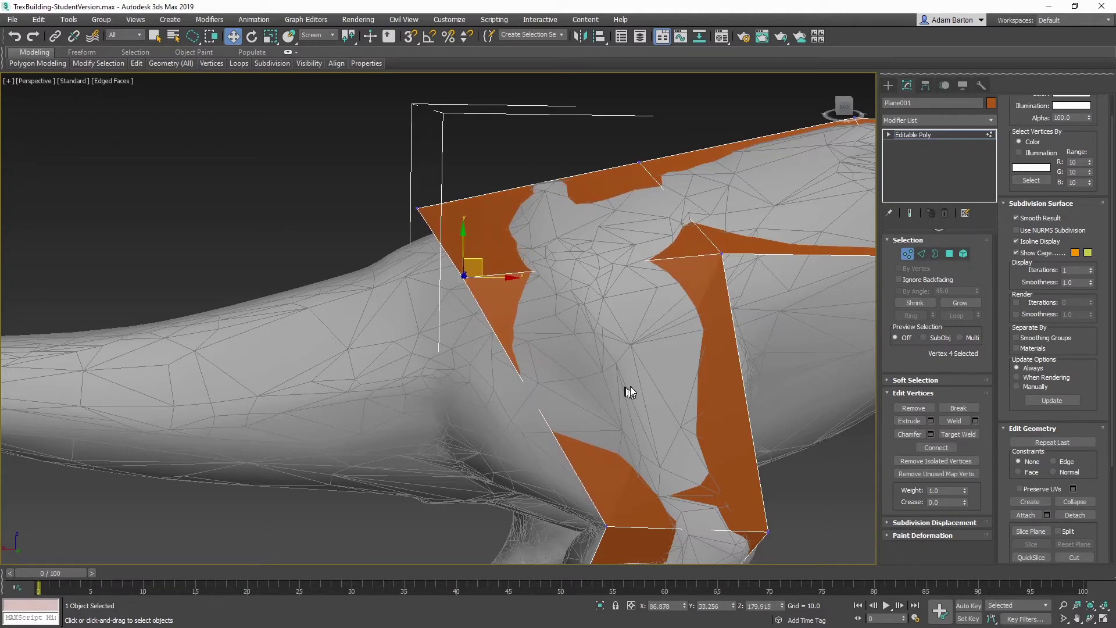
Select the thigh's front edge and its ring, and connect them with a new edge across the upper thigh
click(1090, 617)
drag(552, 273, 515, 316)
right_click(515, 317)
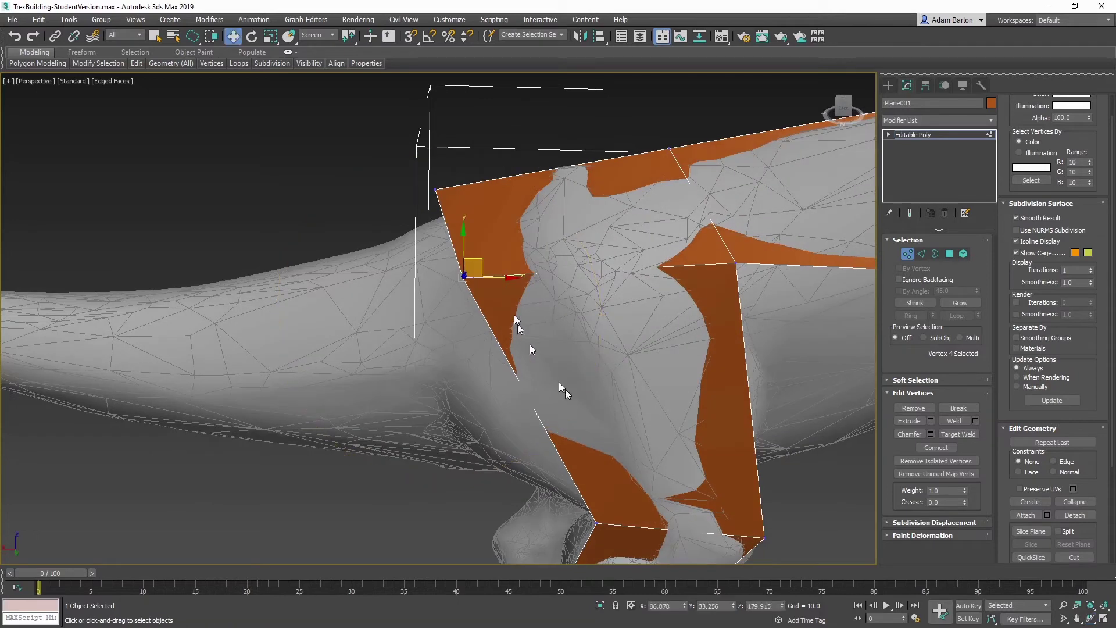
click(921, 254)
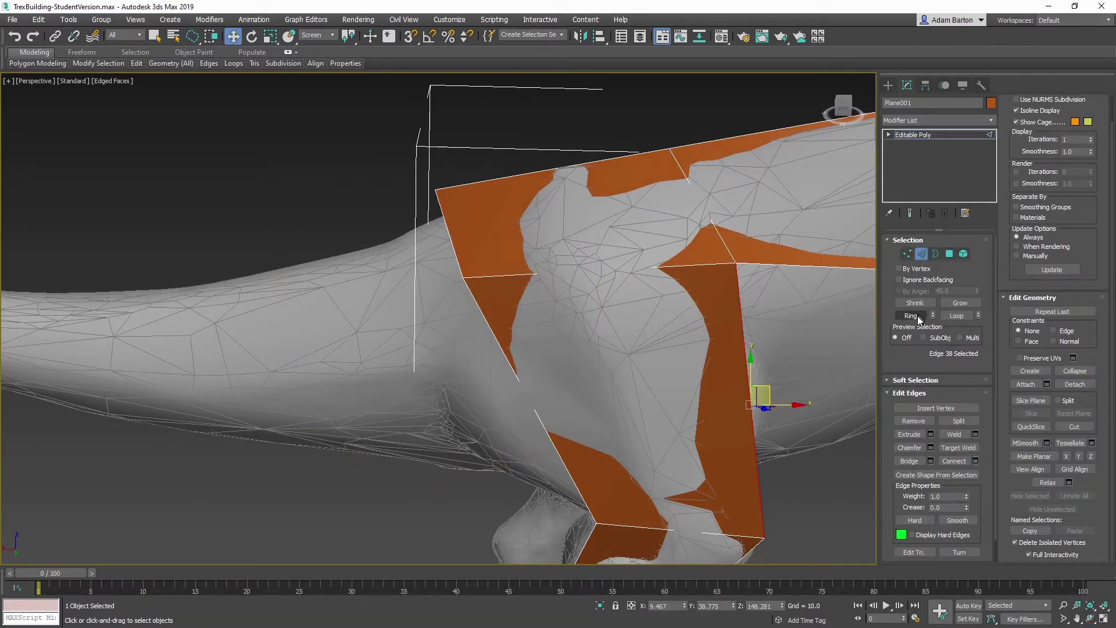
click(914, 316)
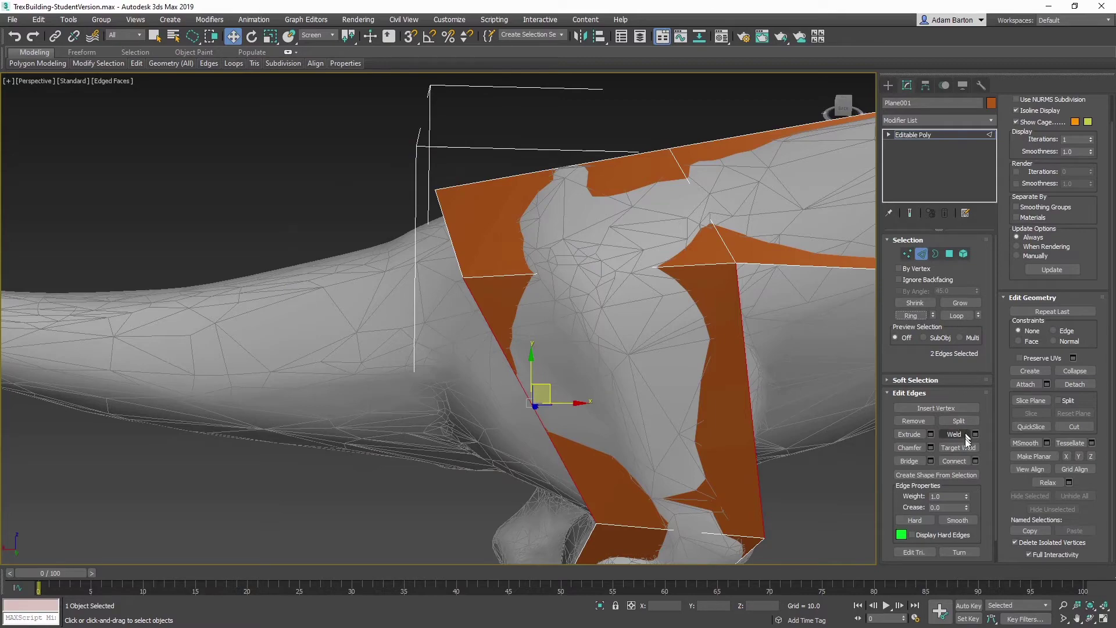
click(957, 460)
Move the new connecting edge across the upper thigh to fit it over the surface of the leg
click(1092, 619)
drag(541, 314, 507, 263)
right_click(512, 267)
drag(659, 388, 678, 432)
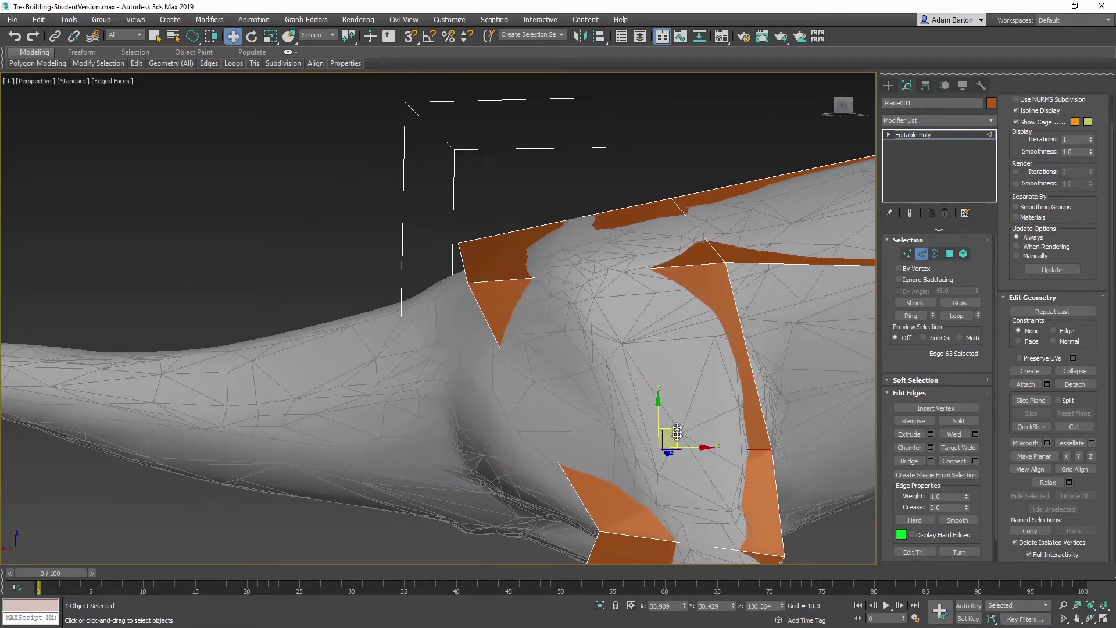
click(1091, 618)
drag(372, 290, 496, 304)
right_click(497, 305)
drag(679, 434, 702, 431)
click(1090, 618)
drag(407, 262, 423, 315)
right_click(423, 315)
Reposition the upper rear hip vertex at Y 0 and pull the rear thigh vertex back under the tail base
key(1)
click(539, 263)
drag(553, 245, 569, 185)
right_click(734, 606)
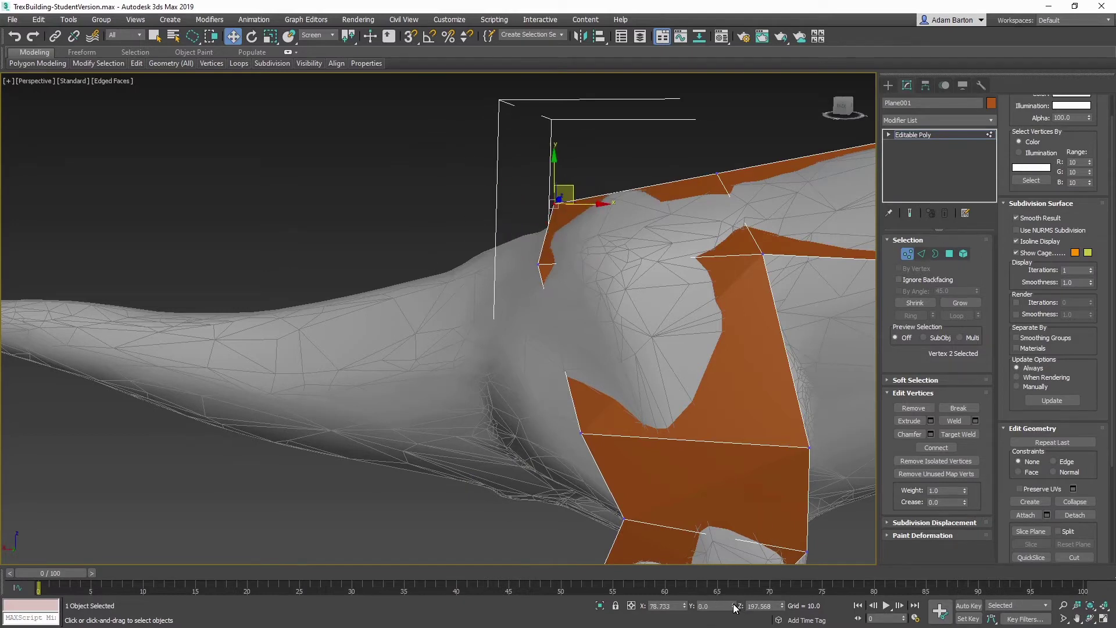
mouse_move(585, 463)
mouse_down()
mouse_move(597, 407)
mouse_move(549, 417)
mouse_up()
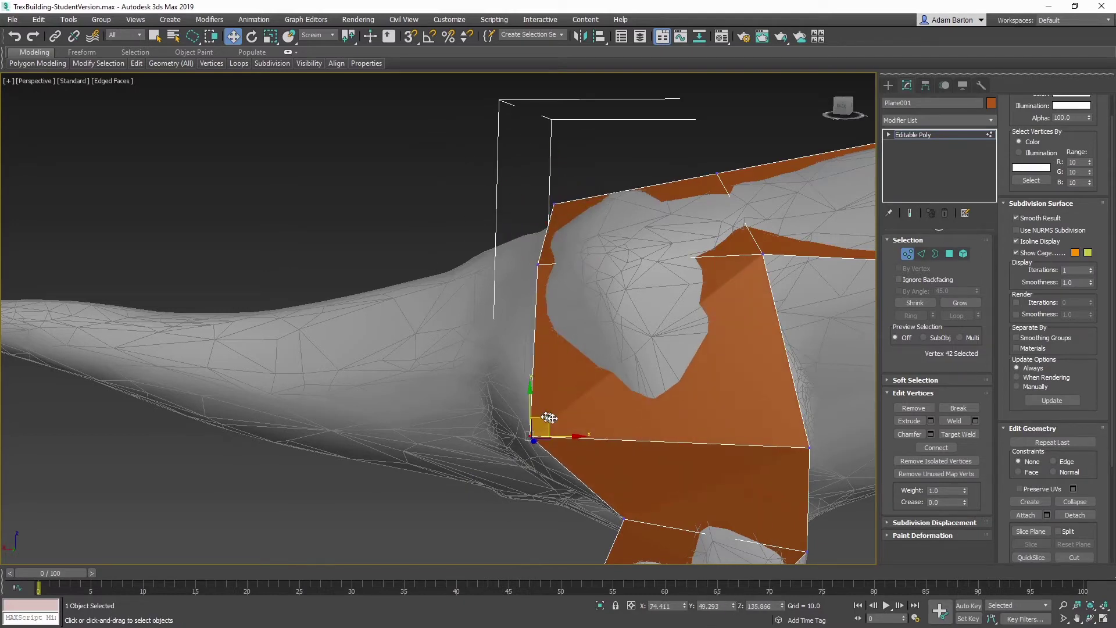
Extend the rear hip edge backward into a first tail polygon and move its end edge onto the tail
click(922, 254)
click(533, 349)
click(1078, 620)
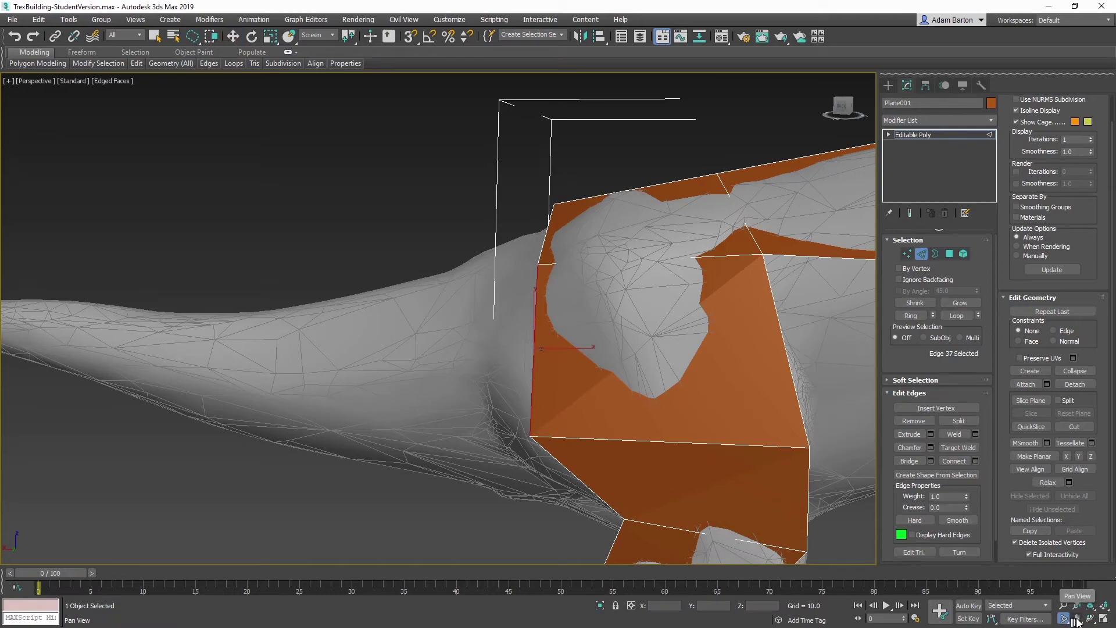
drag(580, 372, 759, 359)
right_click(759, 358)
shift+drag(730, 318, 463, 321)
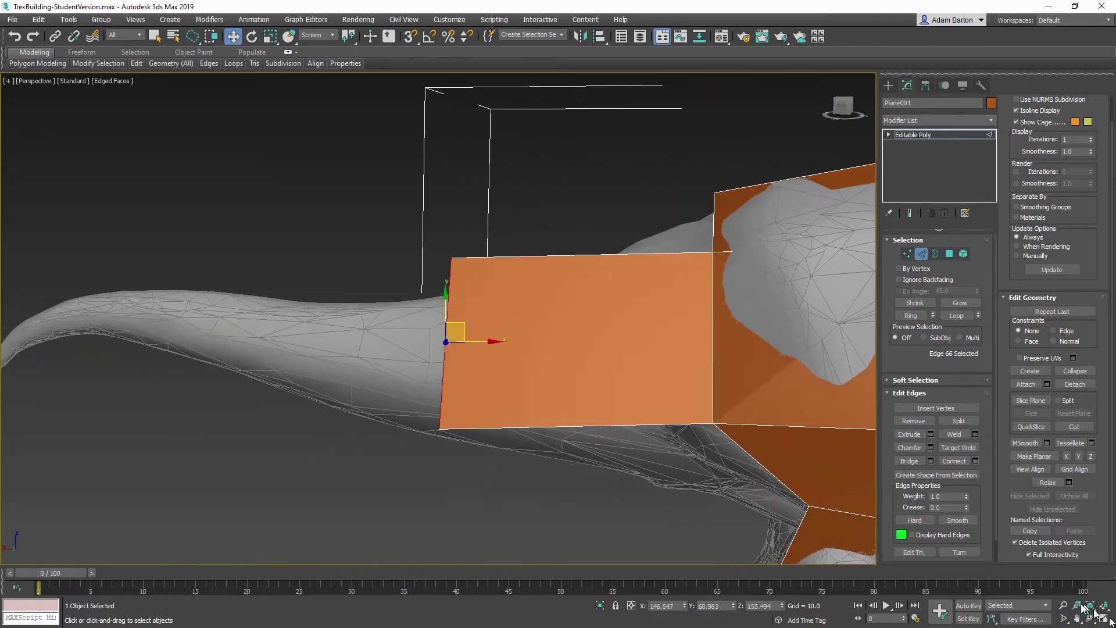
click(1090, 619)
drag(512, 250, 354, 319)
right_click(355, 319)
drag(488, 324, 583, 283)
Fit the first tail section's upper and lower end vertices to the tail's height and adjust their Y position
click(1090, 619)
drag(418, 372, 683, 291)
right_click(683, 291)
click(906, 255)
click(608, 215)
drag(621, 199, 623, 270)
click(606, 390)
drag(617, 377, 614, 366)
click(609, 285)
drag(735, 604, 734, 597)
Extend the tail's end edge into a second section, shift it inward along Y and align it with the tail
click(921, 254)
click(605, 308)
shift+drag(616, 317, 395, 289)
drag(734, 606, 756, 46)
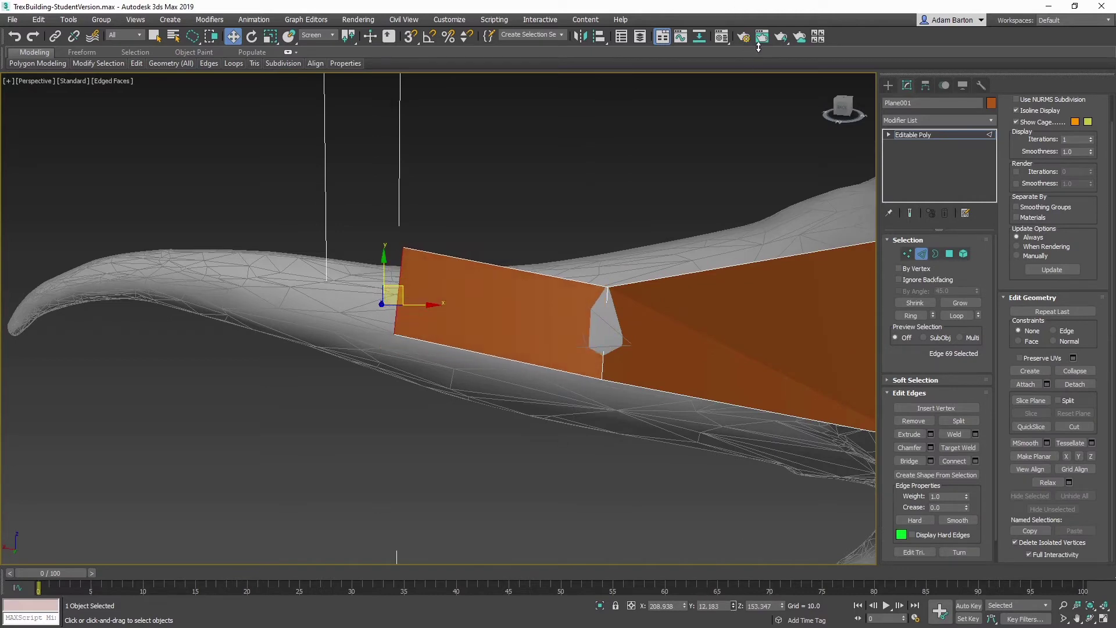
drag(414, 272, 415, 290)
click(907, 254)
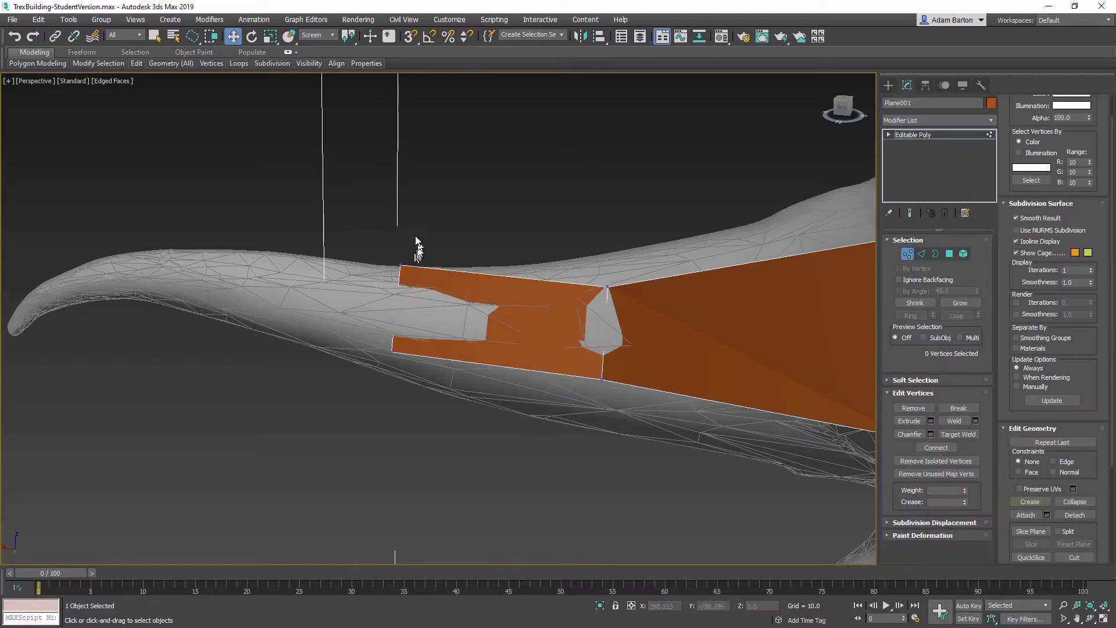
click(401, 275)
Extend a third tail section from the end edge and move it along Y to fit the narrowing tail
click(920, 255)
shift+drag(410, 295, 242, 241)
click(1079, 615)
drag(267, 340, 507, 365)
scroll(510, 361, up, 4)
right_click(531, 398)
drag(733, 606, 765, 63)
Extend a fourth tail section toward the bend, adjust its Y position and fit its end vertices
drag(519, 246, 705, 535)
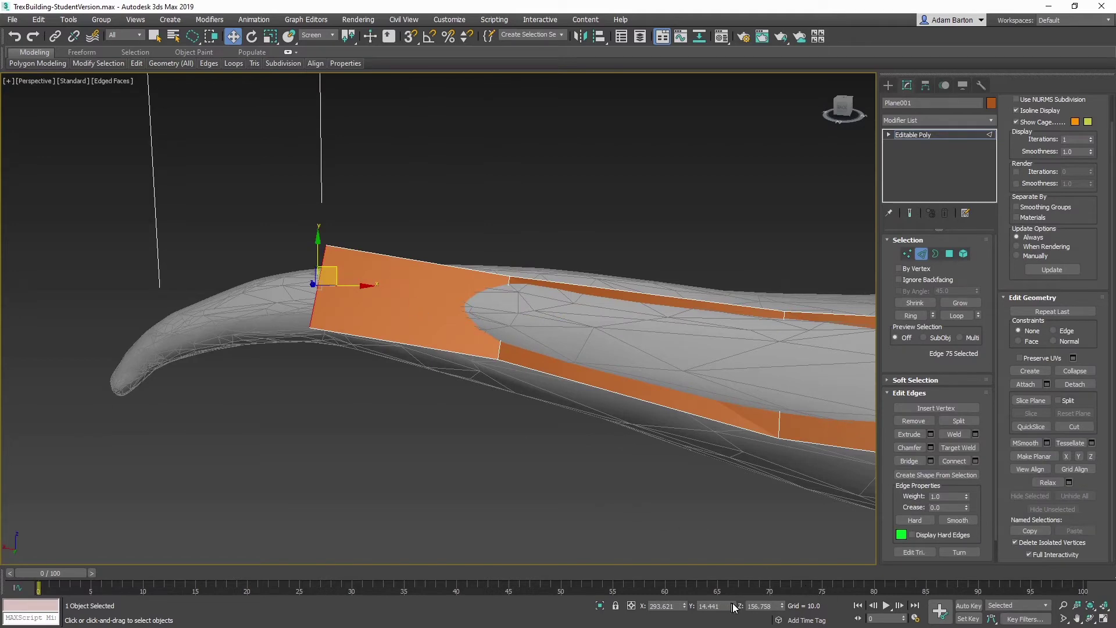
drag(734, 607, 742, 29)
click(908, 253)
Extend a fifth tail section past the bend, shift it inward along Y and fit its end vertices to the slope
click(922, 256)
shift+drag(339, 281, 203, 308)
click(1078, 618)
scroll(605, 367, up, 4)
drag(335, 392, 546, 389)
right_click(547, 390)
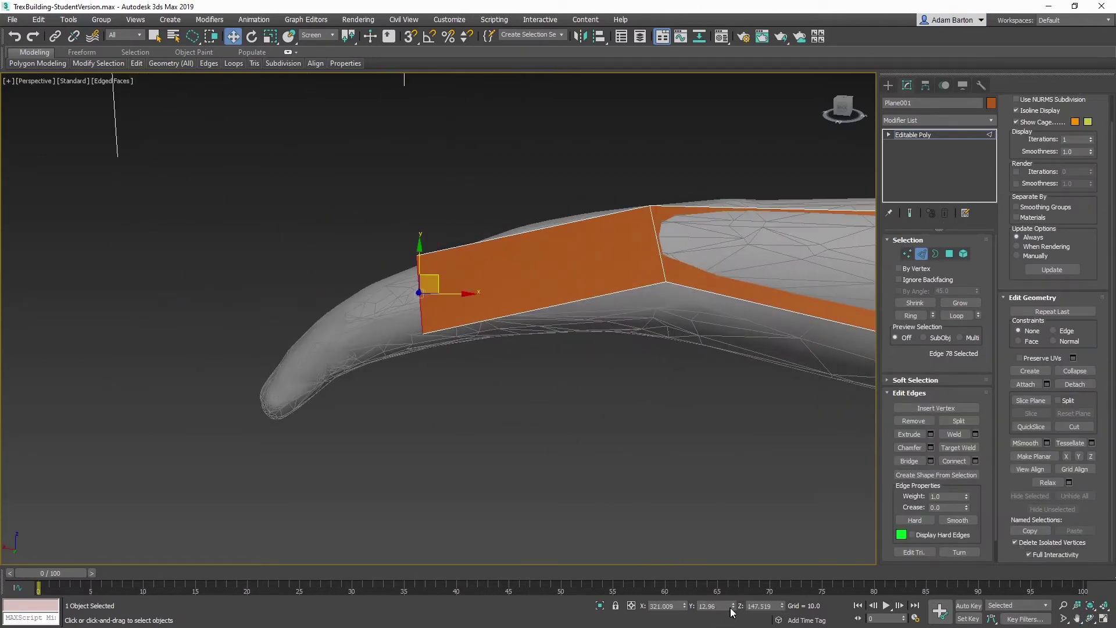
drag(732, 613, 734, 575)
click(908, 253)
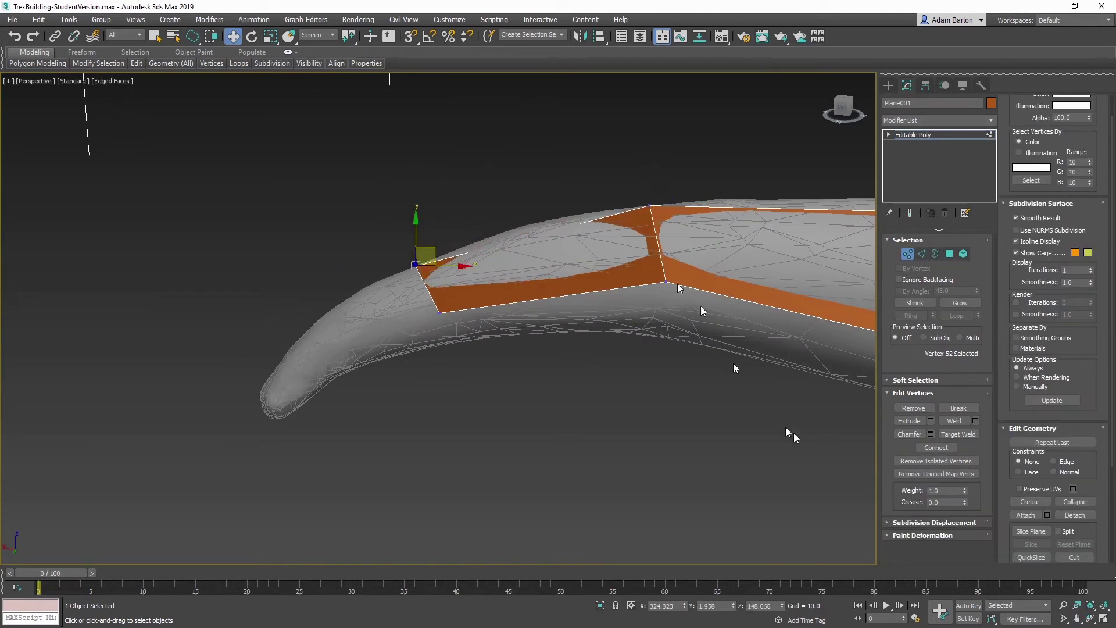
Extend the final tail section down to the tail tip and move its end edge inward along Y
click(922, 254)
shift+drag(443, 273, 272, 380)
drag(732, 612, 765, 64)
drag(290, 366, 276, 390)
drag(733, 607, 737, 612)
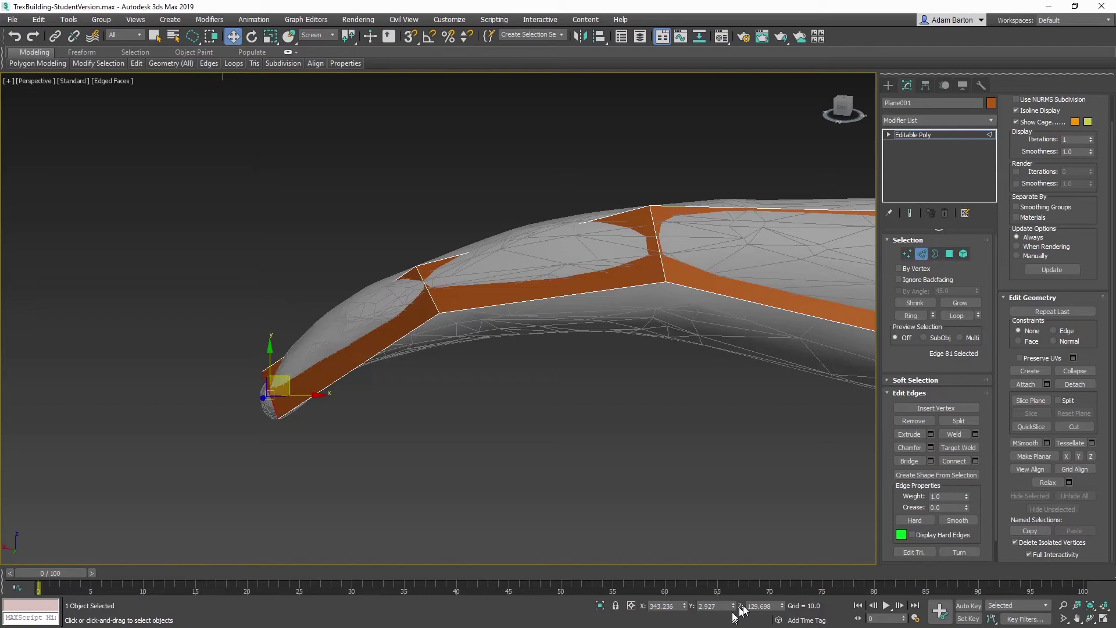
Extend the edge in front of the shoulder forward into a new polygon at the base of the neck
click(1077, 618)
scroll(374, 361, down, 5)
drag(374, 361, 304, 361)
click(1090, 618)
drag(460, 324, 367, 320)
click(1076, 618)
drag(424, 384, 637, 347)
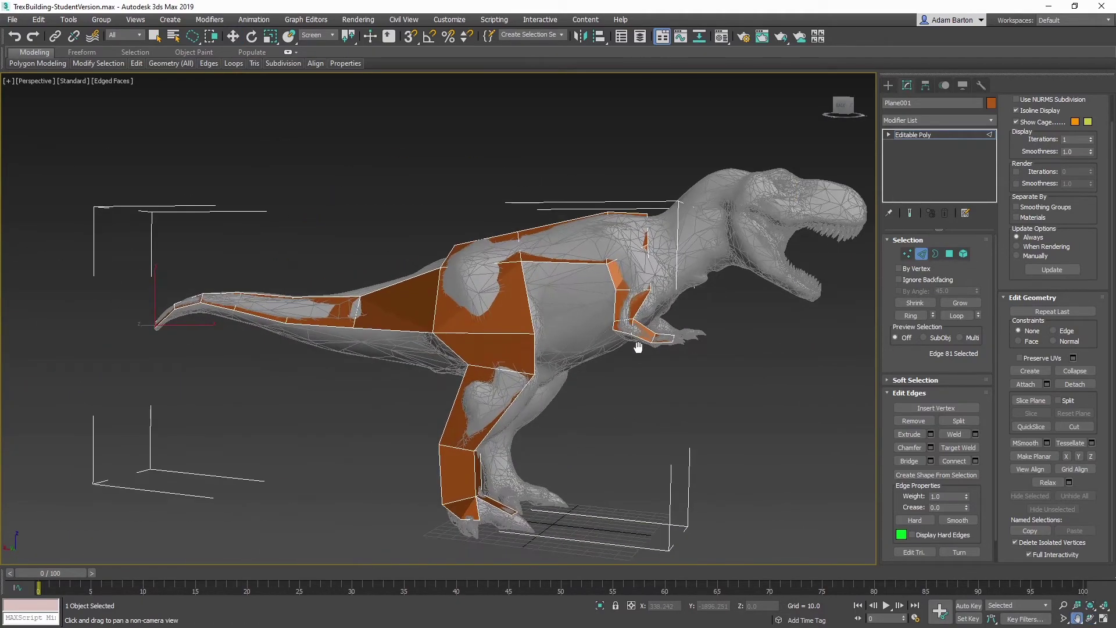
scroll(442, 297, up, 6)
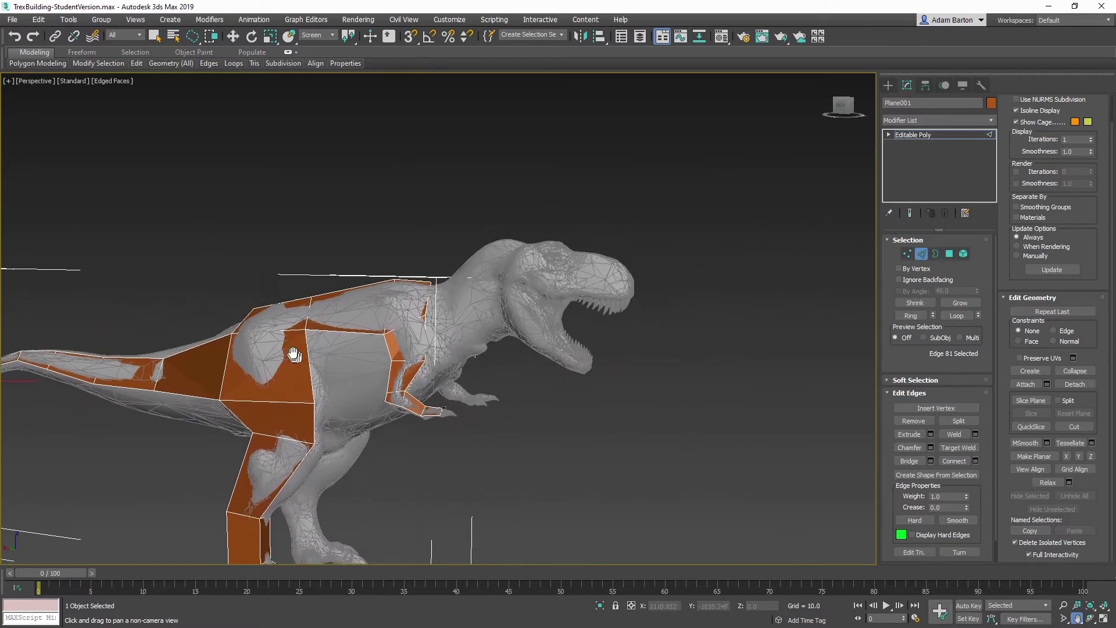
scroll(372, 288, up, 5)
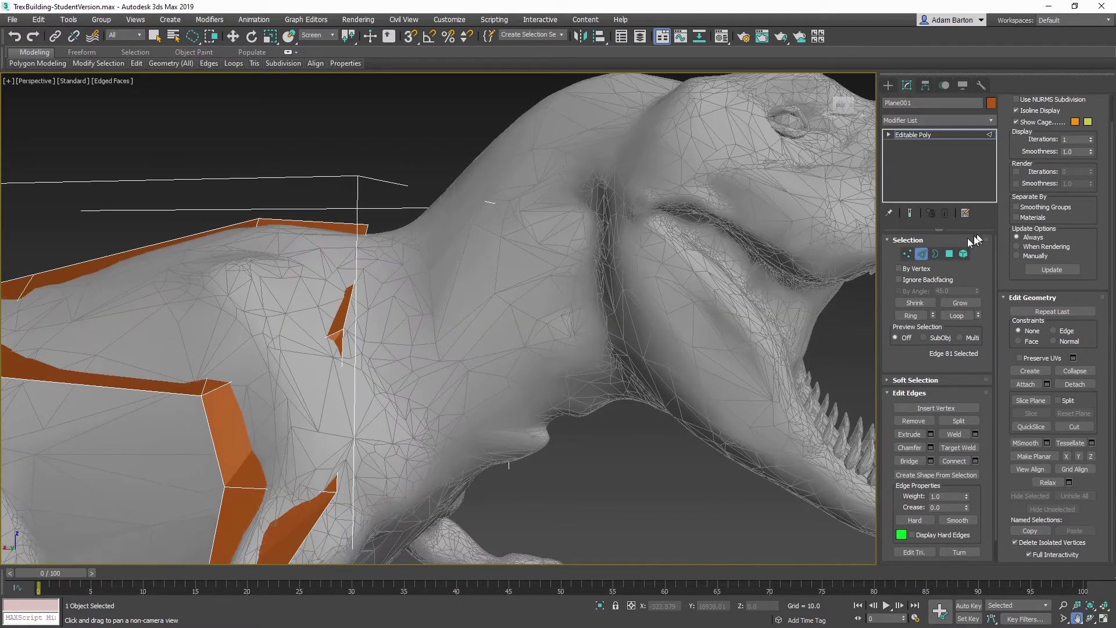
click(921, 254)
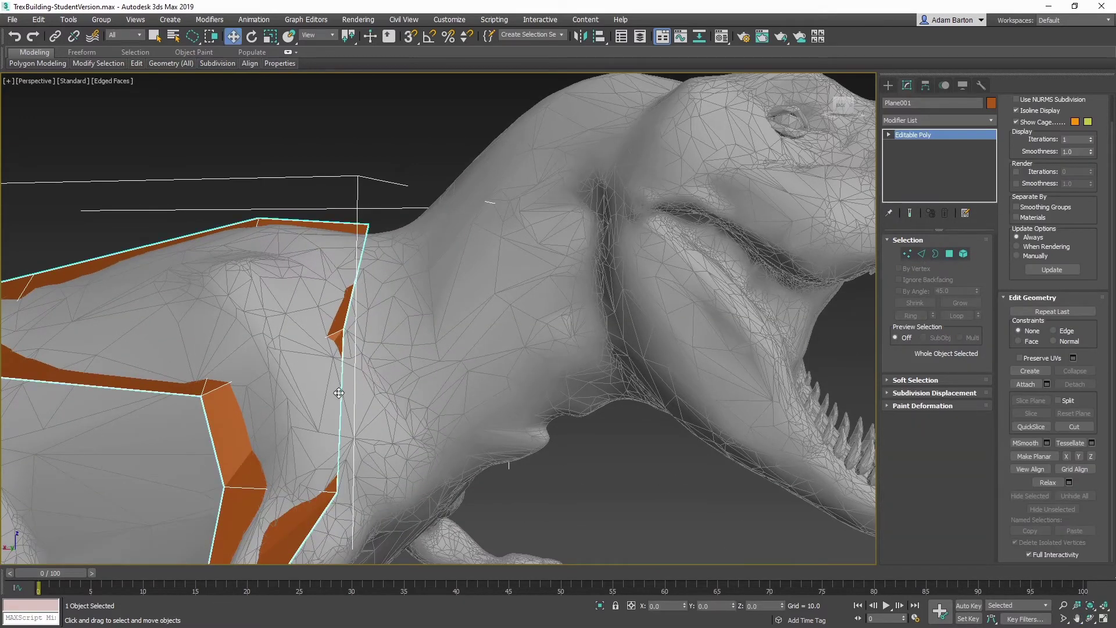
click(922, 254)
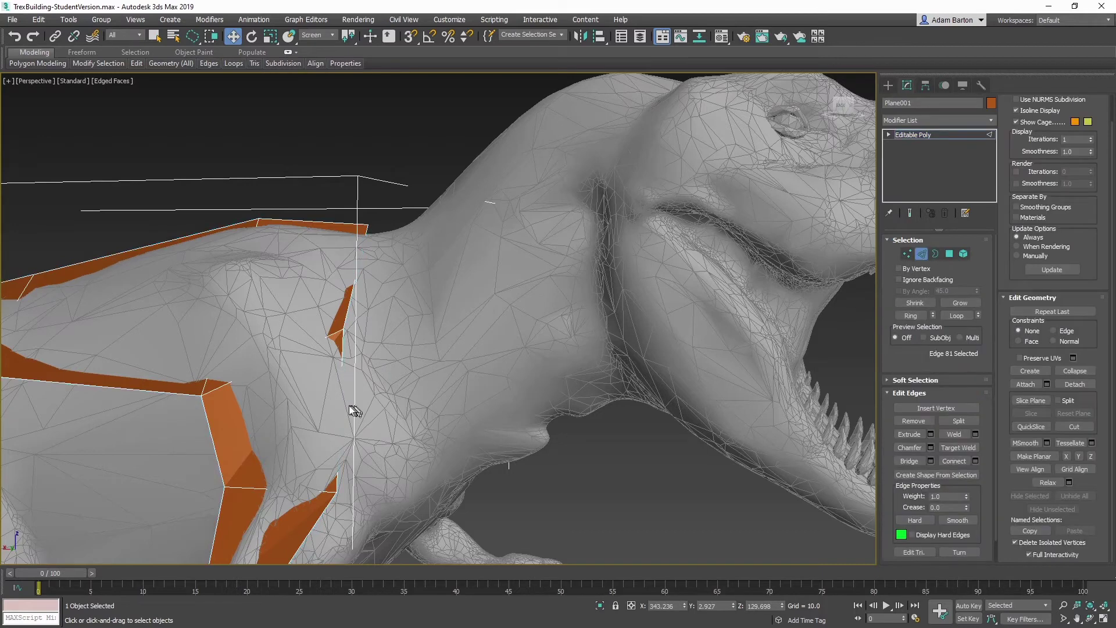
shift+drag(358, 393, 463, 309)
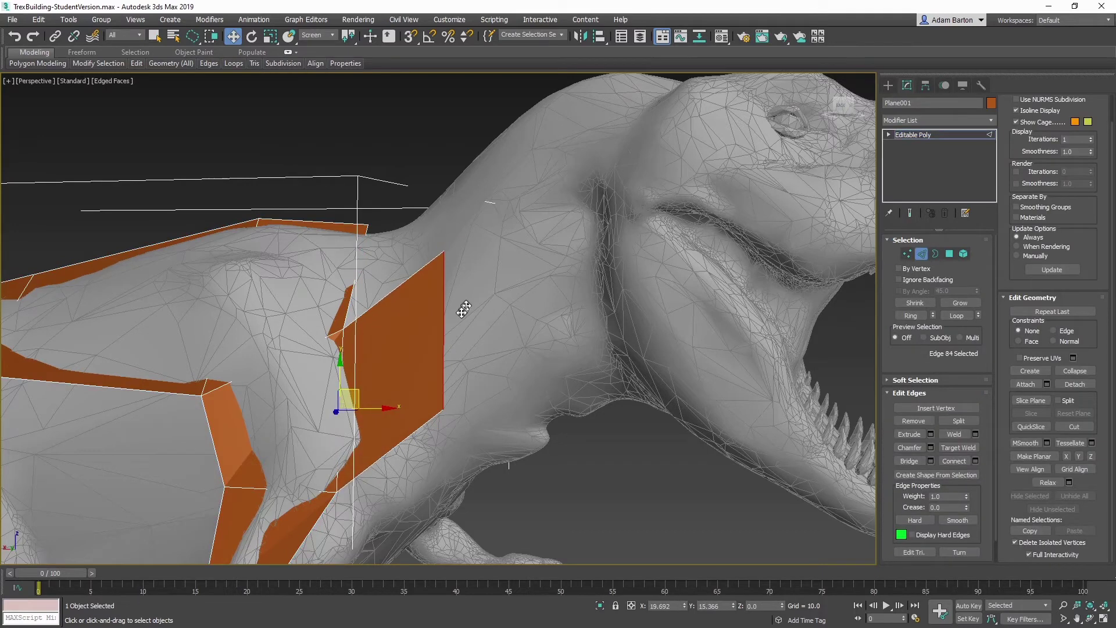
Move the new neck polygon's lower and upper vertices to follow the neck and adjust their Y depth
click(1089, 616)
drag(326, 204, 401, 251)
right_click(403, 253)
click(907, 254)
click(453, 411)
drag(465, 400, 493, 369)
click(434, 248)
drag(448, 235, 432, 255)
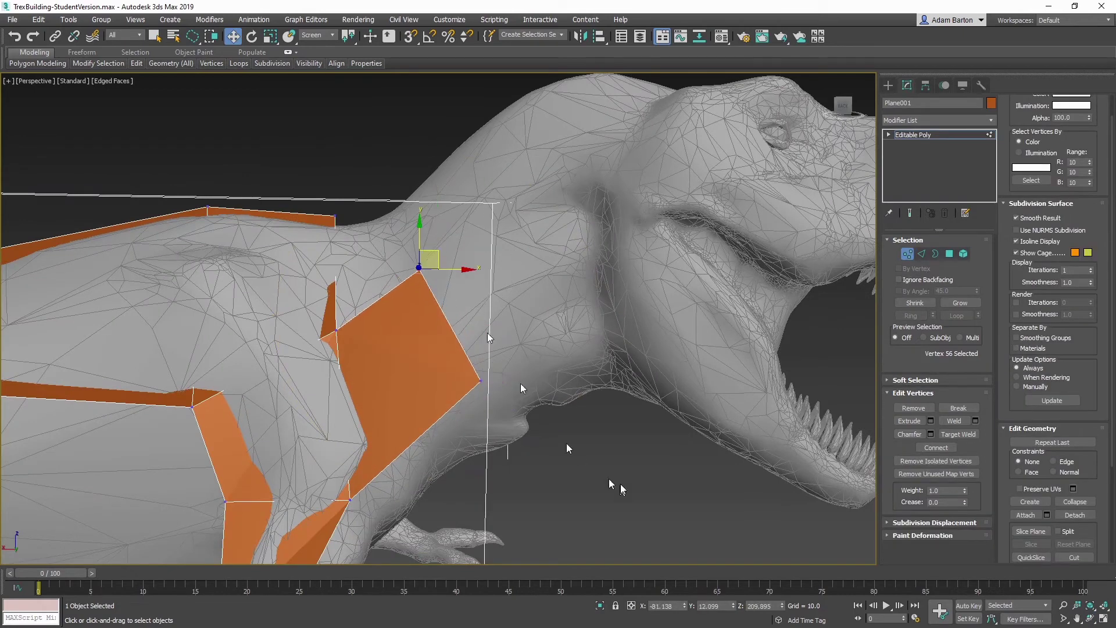
drag(735, 604, 740, 12)
click(481, 381)
Extend the neck's end edge up toward the back of the head and fit its vertices to the neck
click(923, 253)
mouse_move(462, 312)
shift+mouse_down()
mouse_move(532, 224)
mouse_move(581, 193)
shift+mouse_up()
click(906, 255)
drag(566, 119, 620, 205)
drag(734, 605, 735, 573)
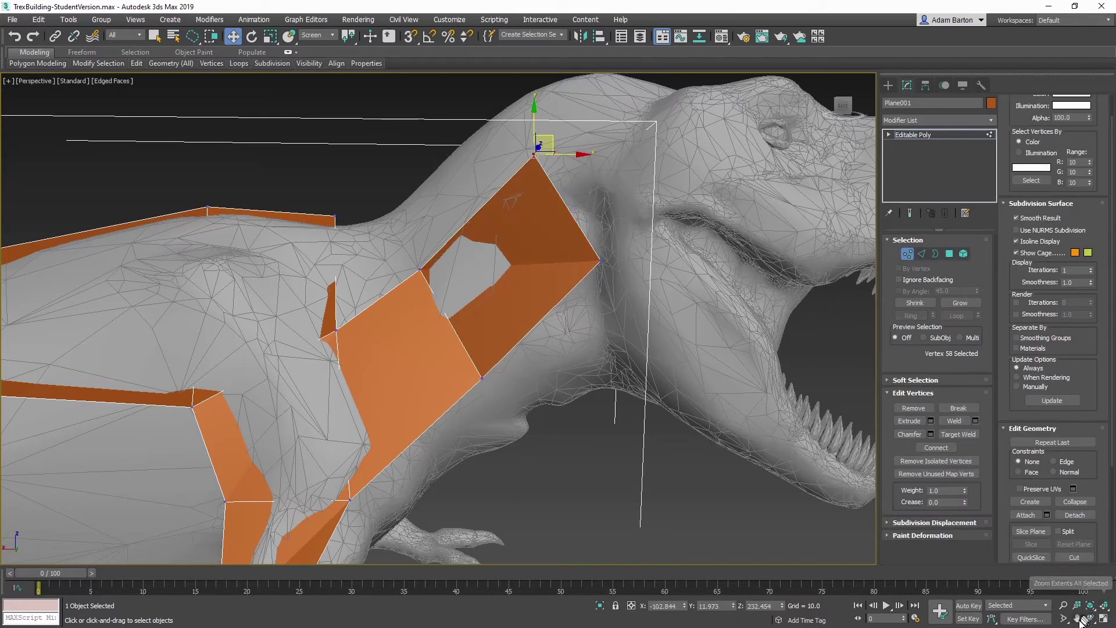
click(1078, 617)
drag(698, 238, 577, 349)
right_click(546, 351)
drag(439, 381, 487, 349)
drag(489, 362, 471, 379)
Extend the neck's end edge forward over the side of the head to the eye and fit the front vertices
click(922, 254)
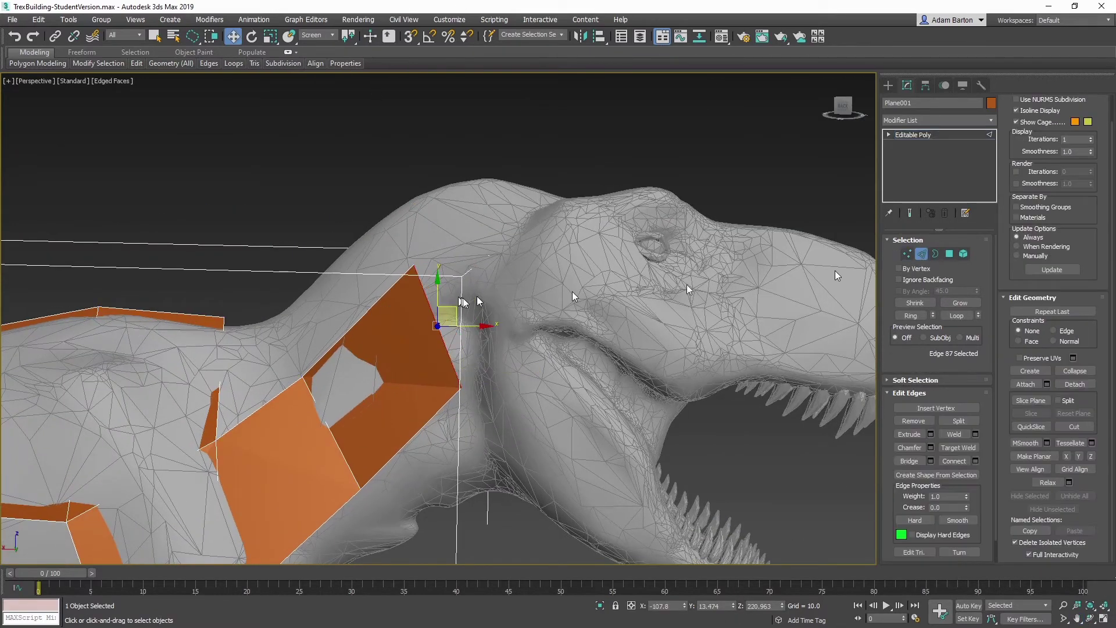
shift+drag(456, 308, 585, 285)
shift+drag(663, 287, 664, 284)
drag(733, 606, 721, 523)
click(907, 254)
drag(653, 356, 679, 359)
drag(684, 363, 653, 366)
drag(647, 206, 638, 234)
Extend the head polygon's lower edge down over the jaw hinge and adjust its Y position
key(2)
click(564, 385)
middle_drag(597, 377, 545, 297)
shift+drag(511, 293, 551, 413)
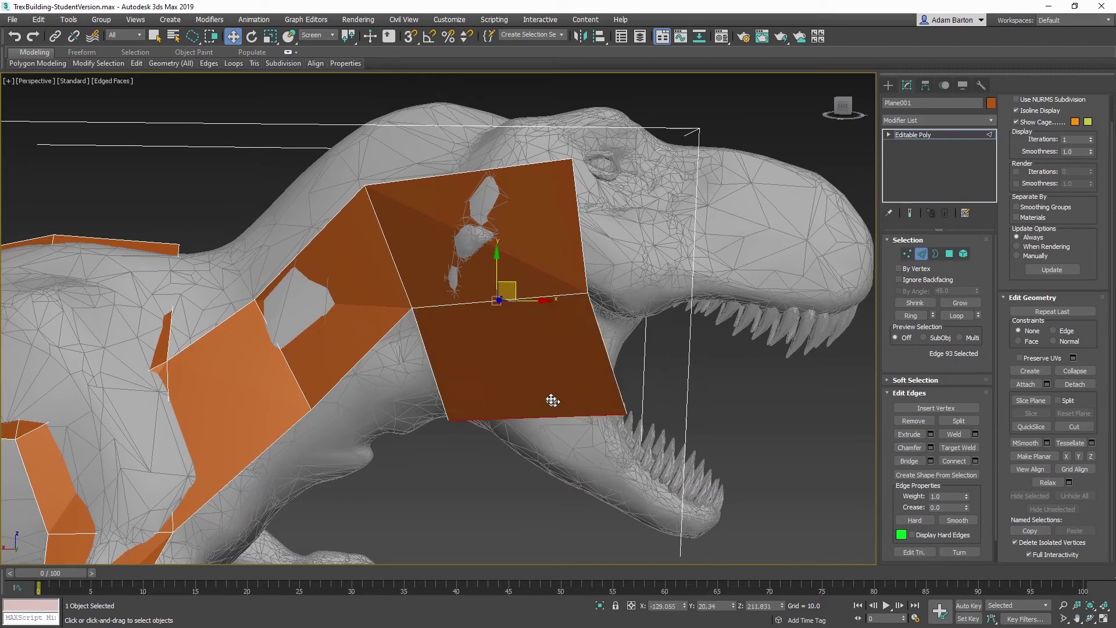
drag(734, 607, 738, 620)
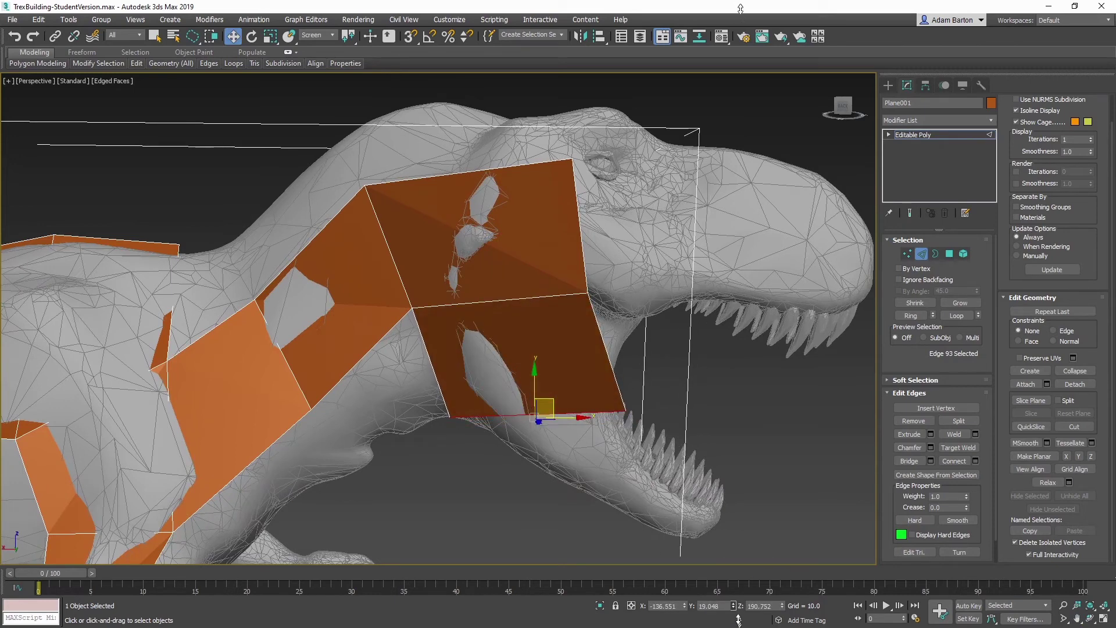
Move the jaw polygon's front vertex back behind the teeth and its rear vertex to the jaw's lower edge
click(906, 254)
click(625, 411)
drag(641, 394, 593, 388)
click(486, 437)
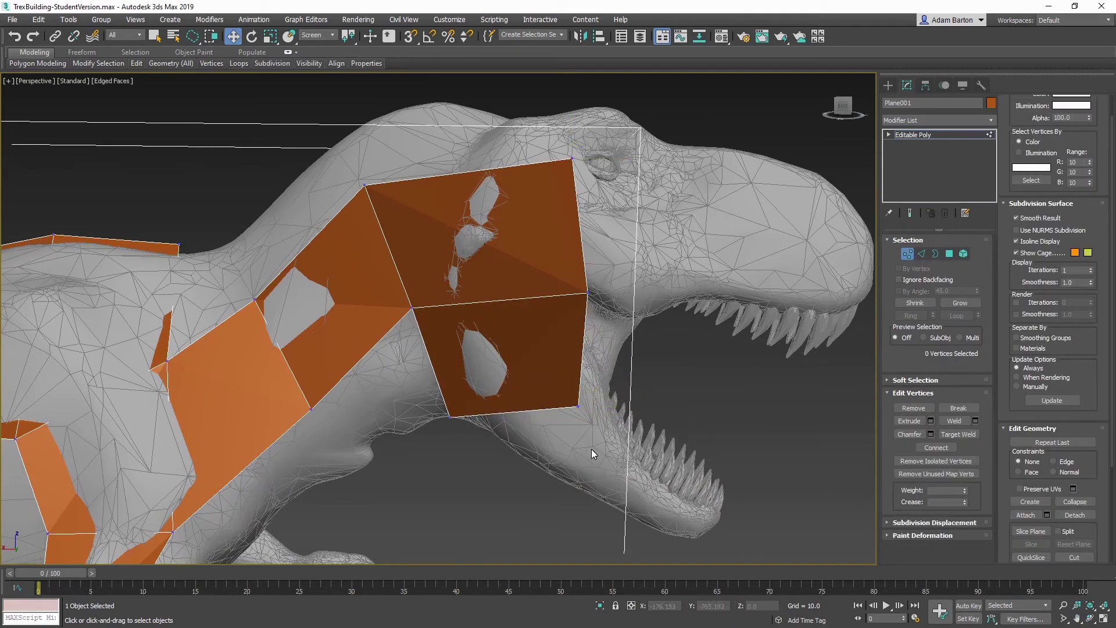
mouse_move(442, 412)
mouse_down()
mouse_move(451, 401)
mouse_move(510, 415)
mouse_up()
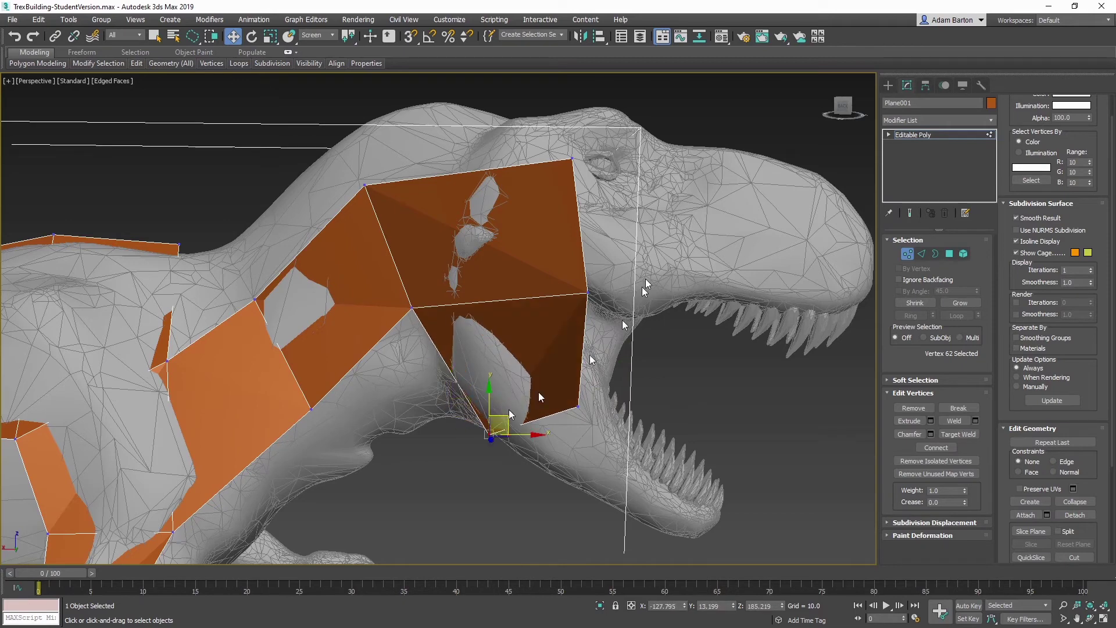
Extend the head's front edge forward onto the snout, shift it inward along Y and adjust its upper vertex
click(923, 254)
click(579, 220)
click(1076, 620)
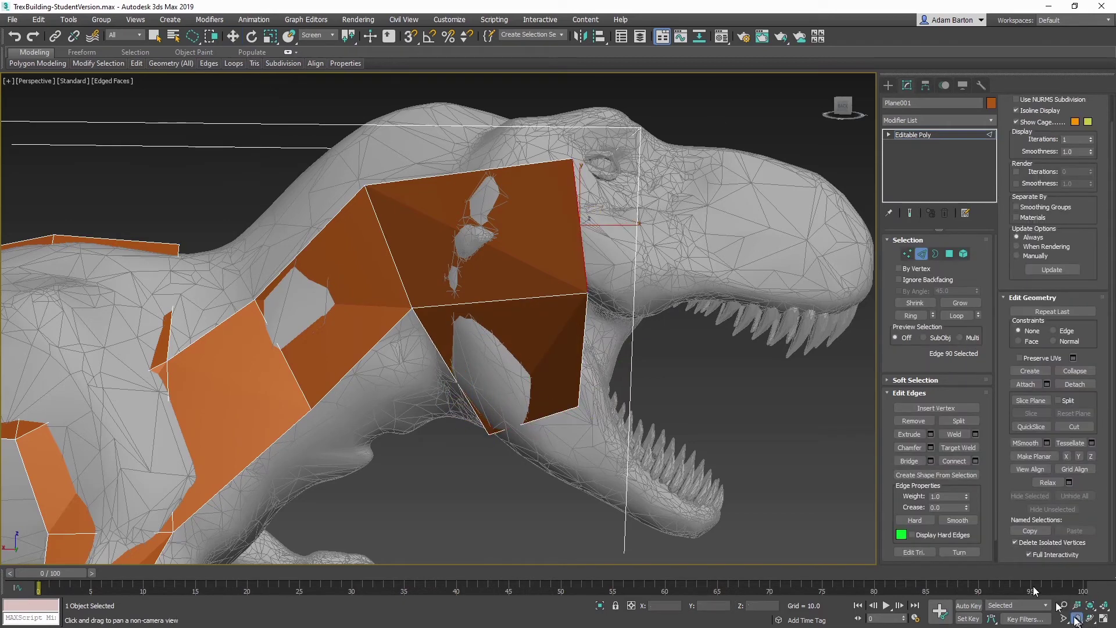
drag(735, 286, 645, 365)
right_click(645, 365)
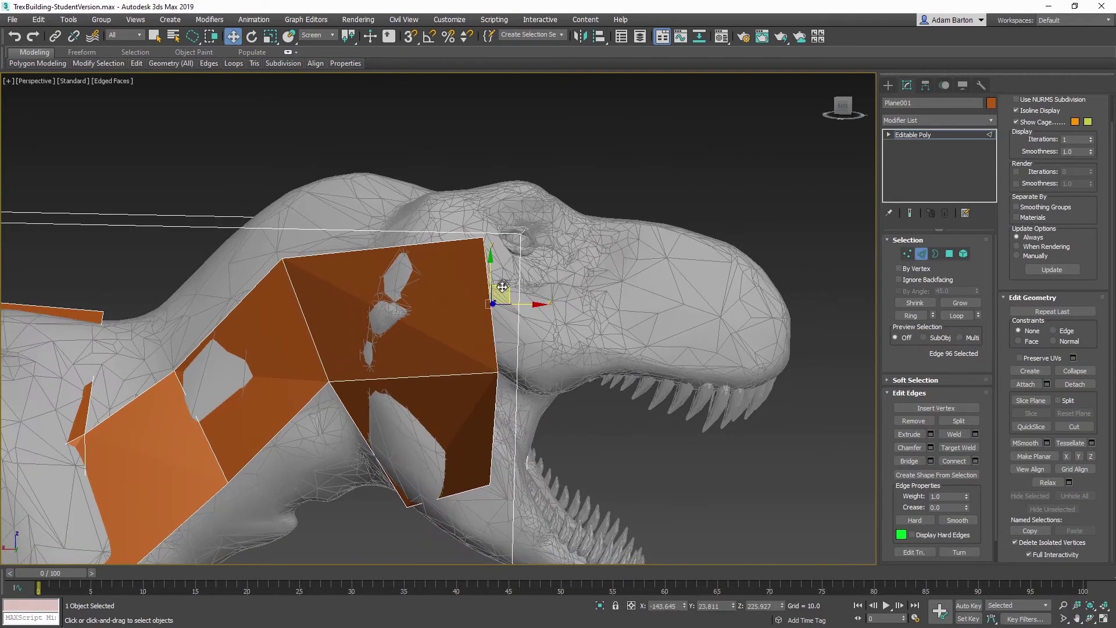
shift+drag(503, 287, 616, 274)
drag(733, 607, 750, 6)
click(907, 253)
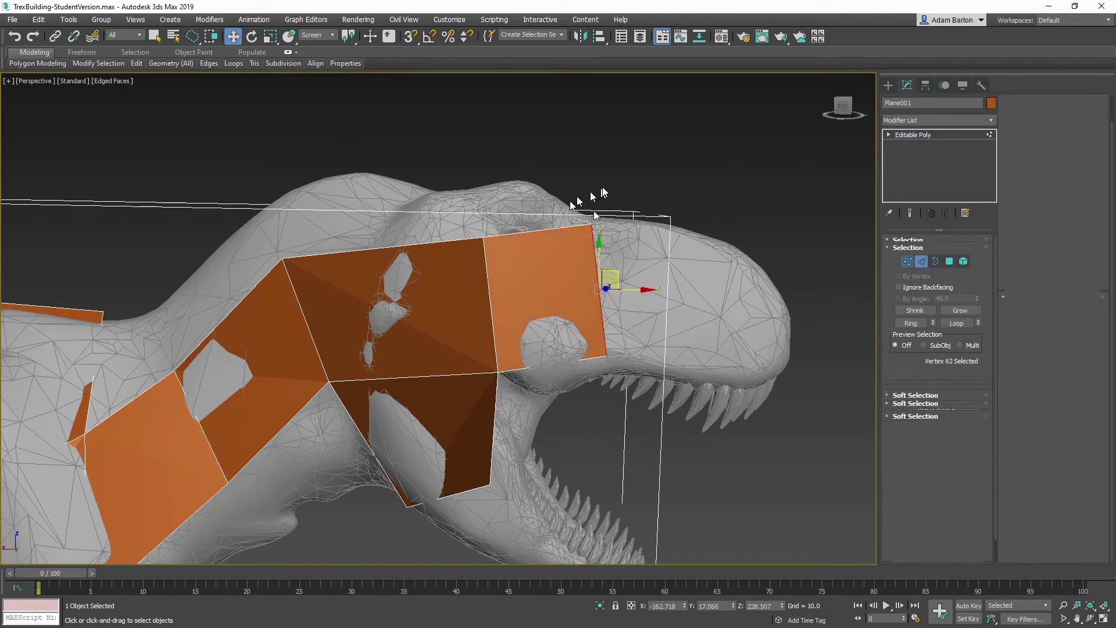
click(596, 218)
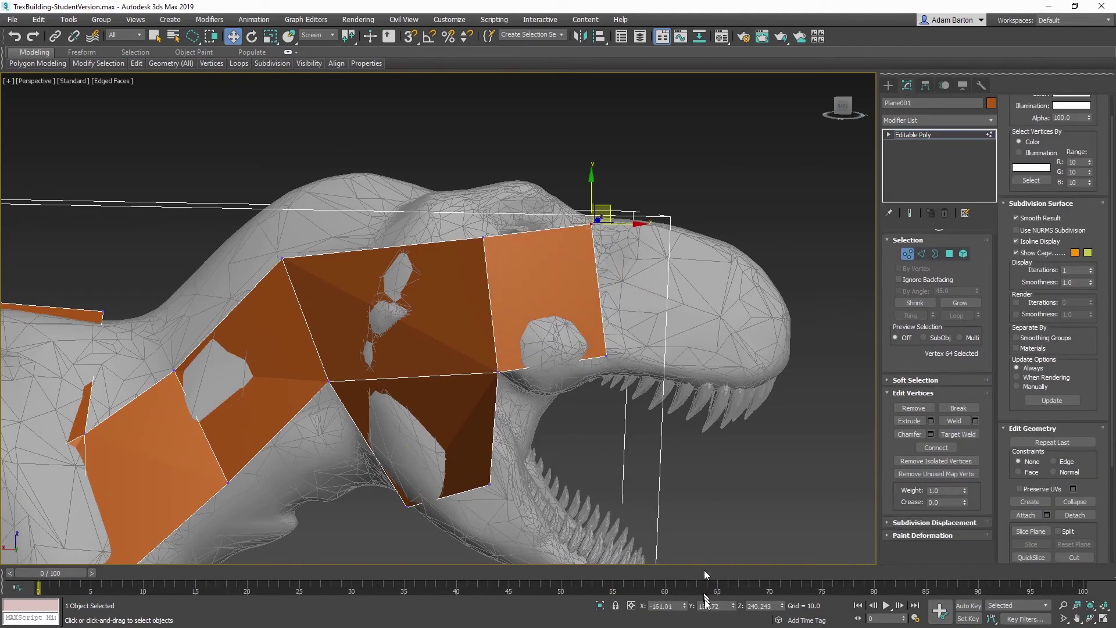
Extend another polygon along the snout and move its upper and lower end vertices toward the nose
click(922, 254)
shift+drag(609, 273, 688, 281)
click(906, 254)
click(668, 230)
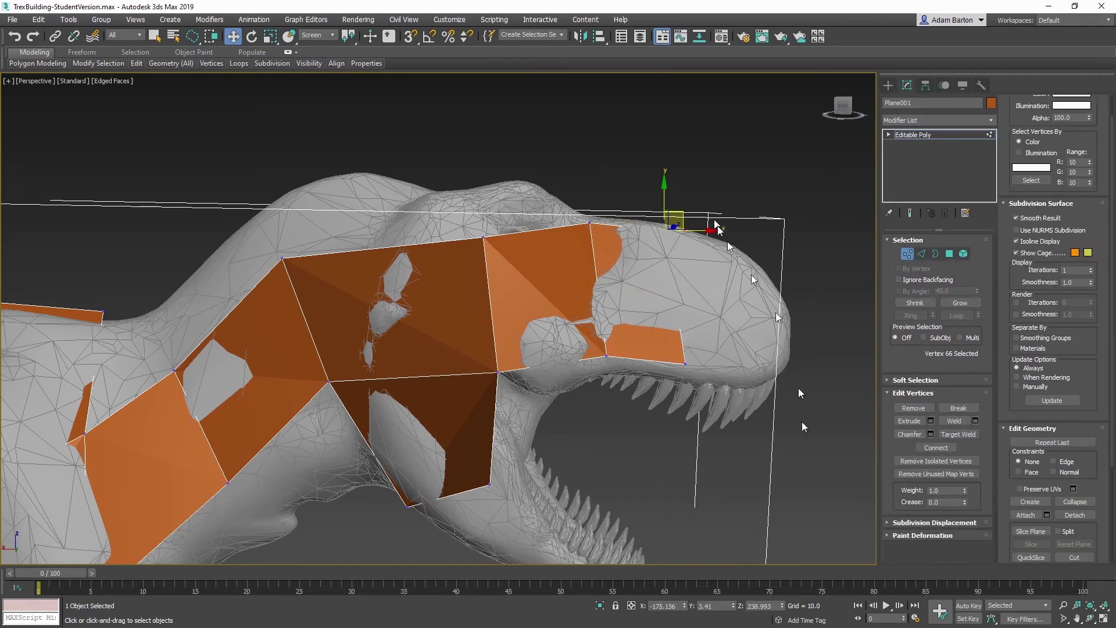
drag(733, 605, 737, 588)
drag(687, 211, 773, 240)
click(685, 363)
drag(695, 354, 748, 361)
Lower the two upper head vertices behind and in front of the eye so the edge runs beneath it
click(484, 237)
click(1091, 619)
drag(523, 325, 636, 207)
click(1077, 619)
scroll(657, 269, up, 4)
right_click(617, 250)
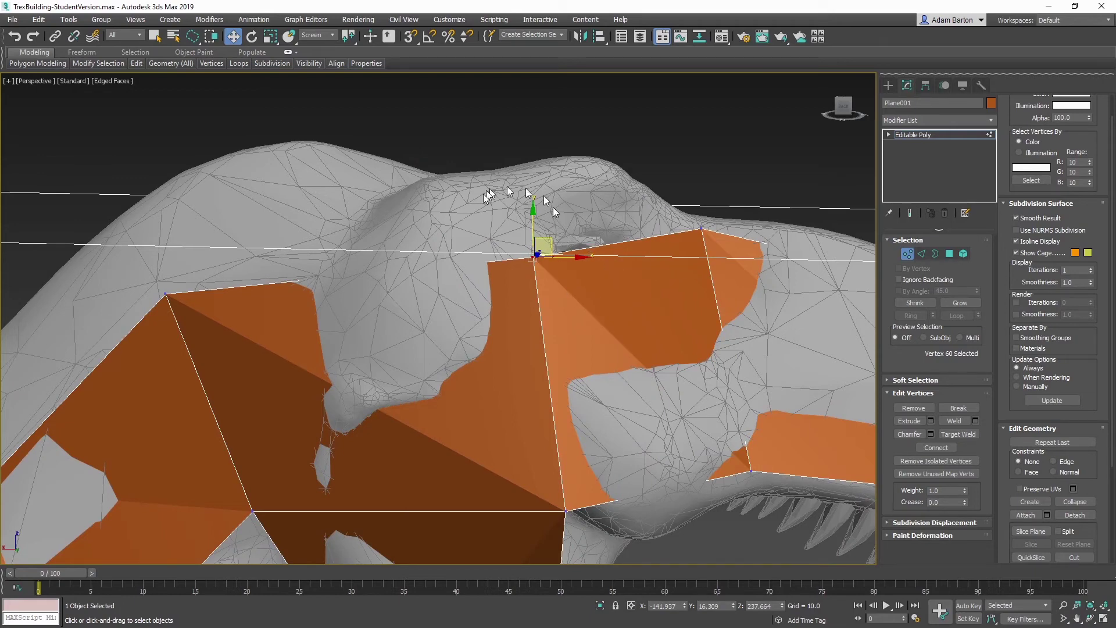
drag(545, 237, 536, 293)
click(702, 228)
drag(719, 220, 733, 278)
drag(734, 603, 733, 578)
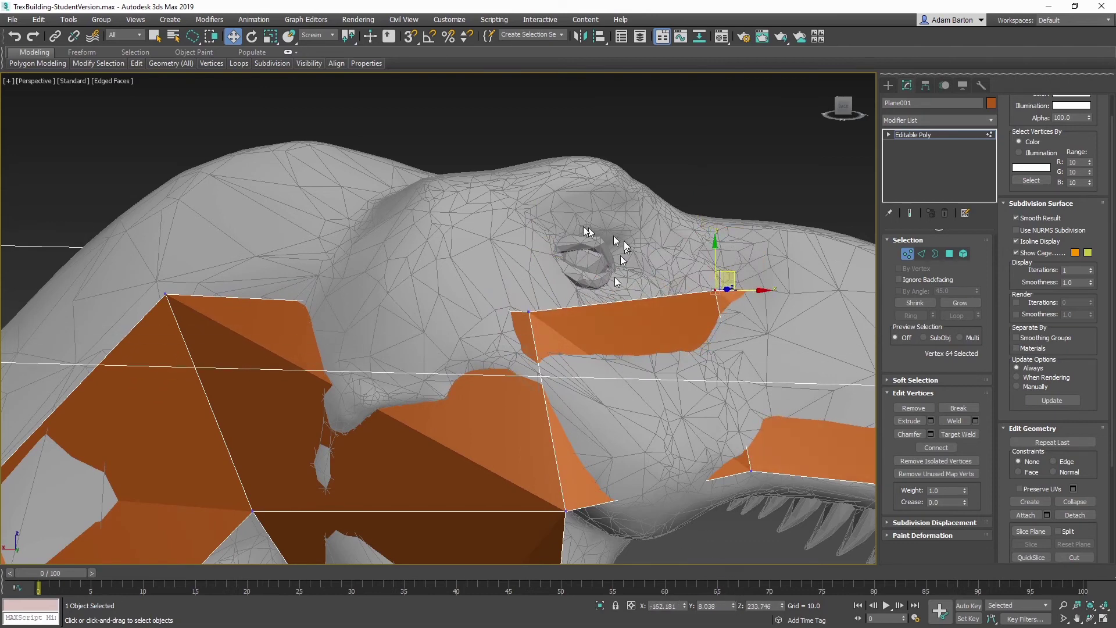
Extend the head edge beneath the eye up to the brow, fit its upper vertices around the eye and adjust their Y position
click(923, 253)
click(602, 304)
shift+drag(633, 284, 639, 235)
click(908, 256)
mouse_move(684, 182)
mouse_down()
mouse_move(719, 238)
mouse_move(724, 230)
mouse_move(646, 160)
mouse_up()
mouse_move(522, 210)
mouse_down()
mouse_move(498, 267)
mouse_move(546, 228)
mouse_move(521, 165)
mouse_up()
mouse_move(464, 202)
mouse_down()
mouse_move(508, 266)
mouse_move(538, 233)
mouse_move(522, 177)
mouse_up()
click(636, 171)
drag(734, 605, 732, 566)
Adjust the Y position of the lower jaw polygon's upper vertex just behind the teeth
click(1078, 619)
drag(657, 293, 707, 286)
scroll(506, 247, down, 3)
middle_drag(668, 524, 515, 221)
click(509, 243)
drag(733, 605, 735, 618)
Extend the lower jaw's front edge forward to the chin and shift it along Y
click(921, 254)
click(472, 261)
shift+drag(472, 261, 721, 417)
click(907, 253)
drag(733, 605, 737, 546)
click(672, 472)
click(710, 402)
Move the vertex at the corner of the mouth forward and slightly down, fitting it from two viewing angles
middle_drag(773, 357, 451, 246)
scroll(530, 285, down, 5)
right_click(397, 277)
click(422, 356)
drag(431, 346, 460, 345)
click(1091, 619)
drag(442, 291, 325, 278)
right_click(326, 278)
drag(460, 345, 469, 368)
scroll(413, 246, down, 10)
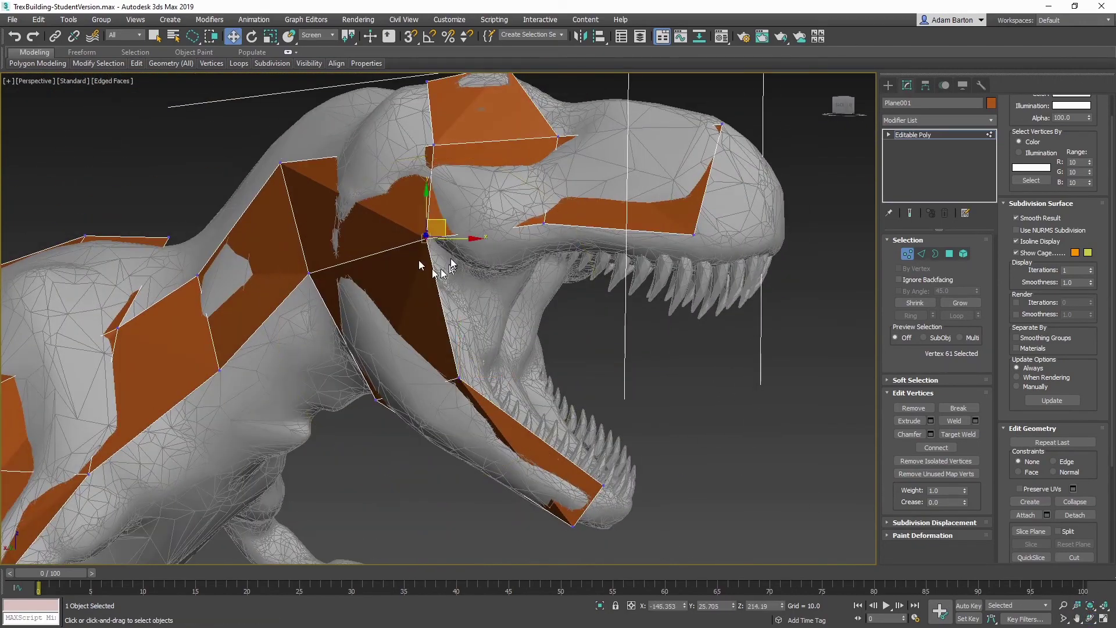
Leave vertex editing, isolate the low-poly half mesh from the dense model and inspect its overall shape from several angles
click(1091, 618)
click(913, 135)
click(600, 606)
drag(442, 291, 524, 297)
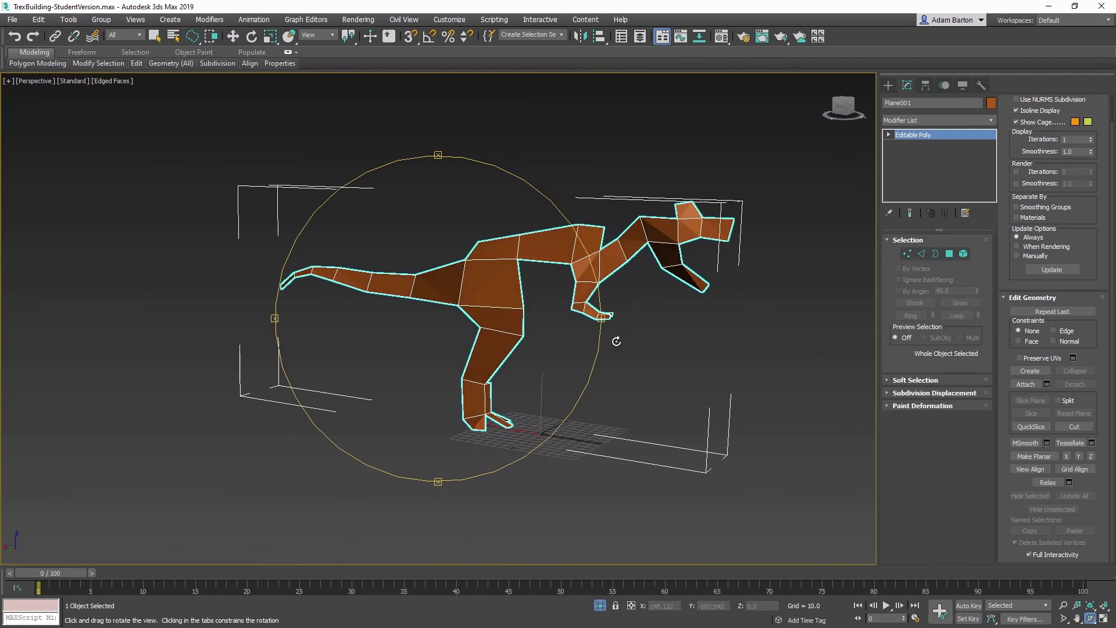
drag(469, 311, 475, 309)
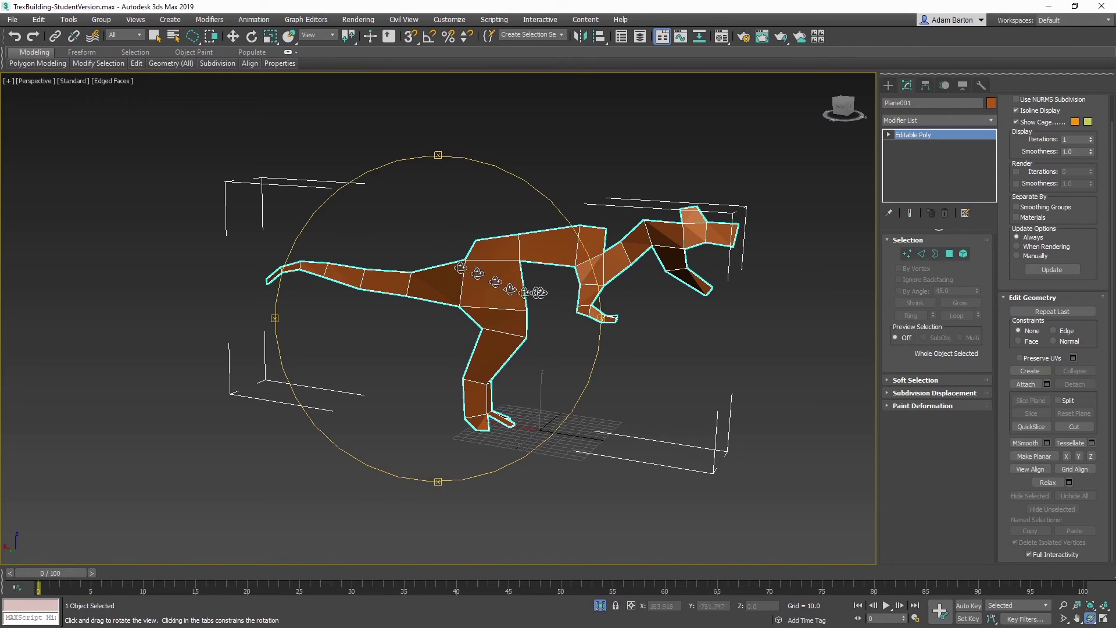
mouse_move(450, 270)
mouse_down()
mouse_move(565, 278)
mouse_move(465, 277)
mouse_up()
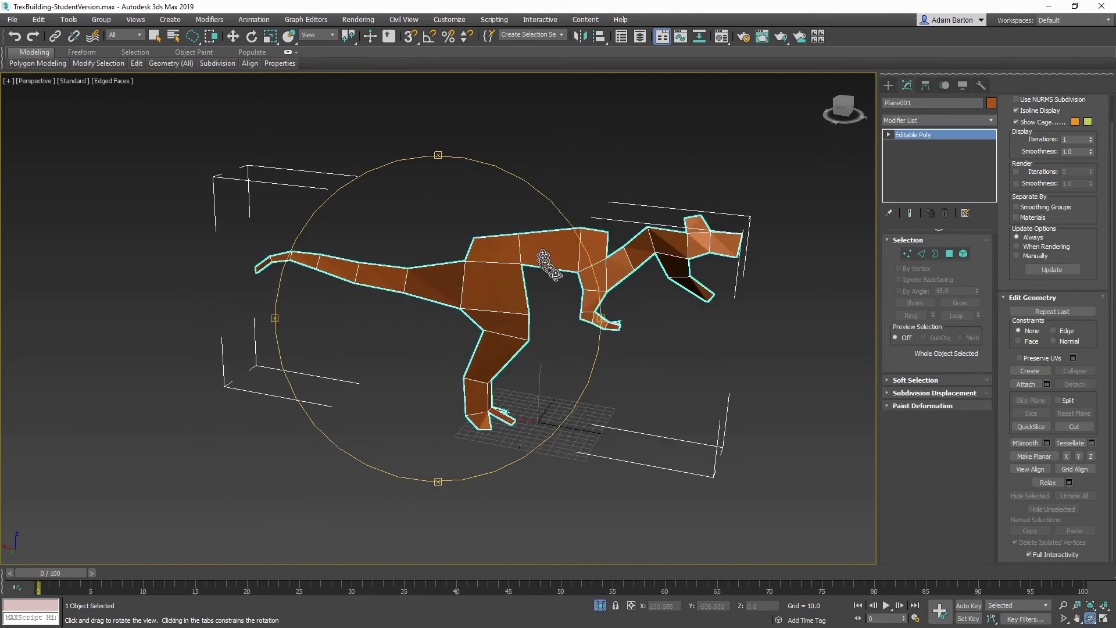
drag(459, 279, 501, 280)
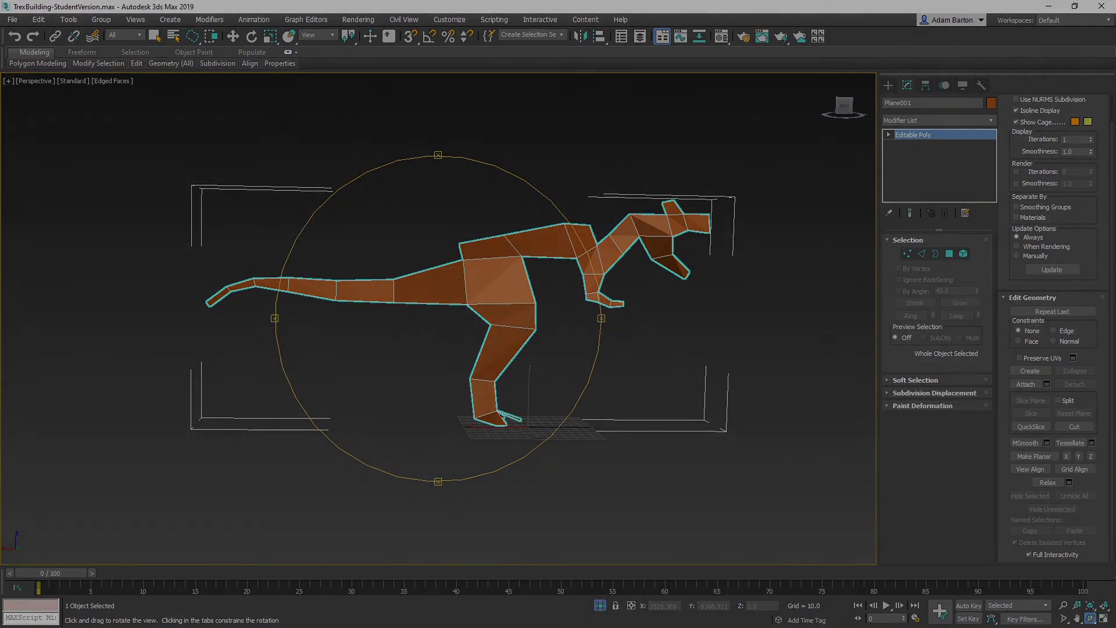